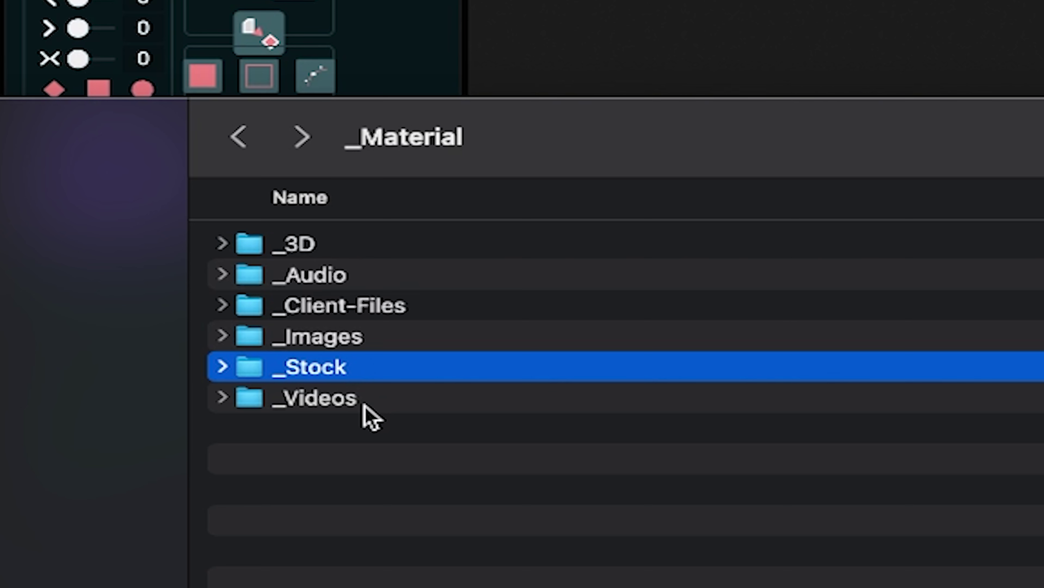
Return to the Default-Folder-Setup folder and open the project file Year_AnimationProjectName.aep in After Effects
click(336, 405)
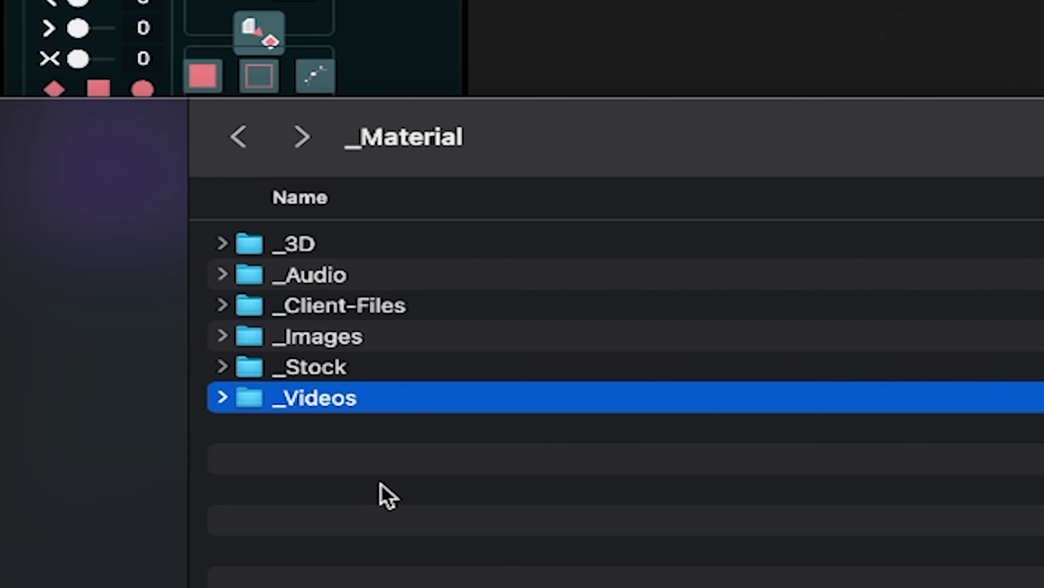
click(246, 149)
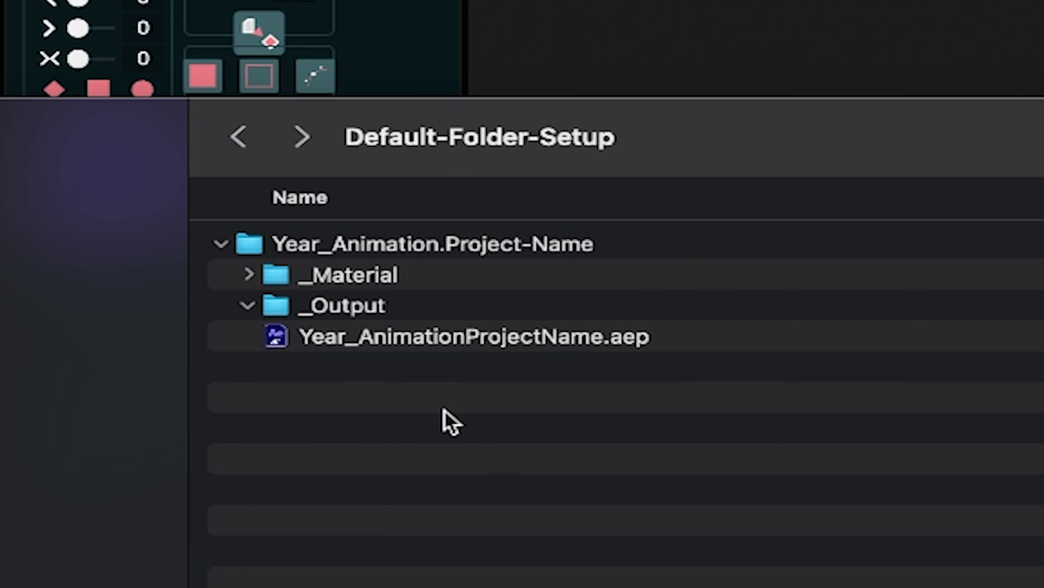
click(423, 341)
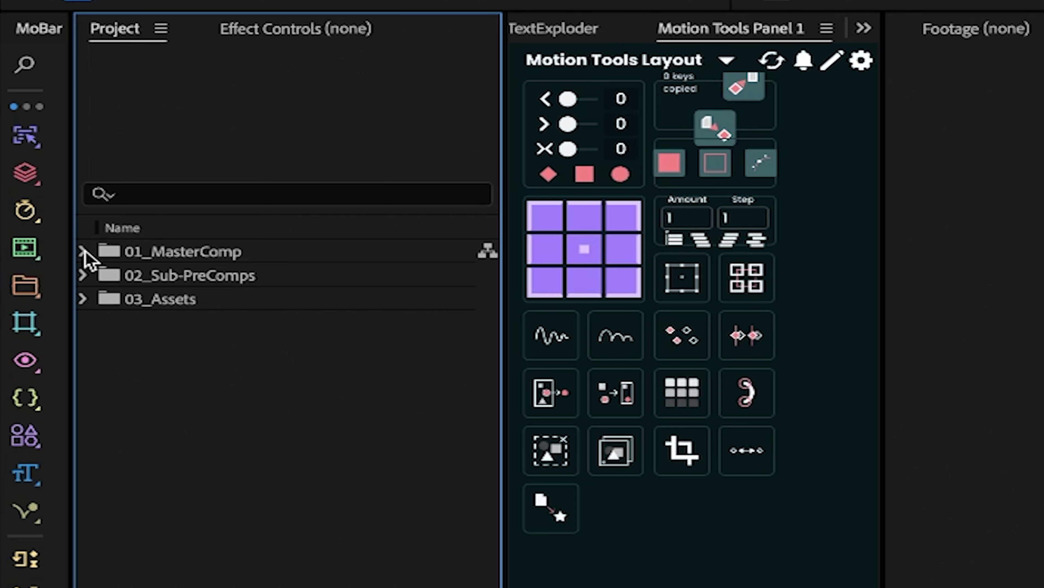
Examine the project's folder structure in 01_MasterComp, 02_Sub-PreComps and 03_Assets, including the asset subfolders
click(84, 252)
click(84, 275)
click(84, 299)
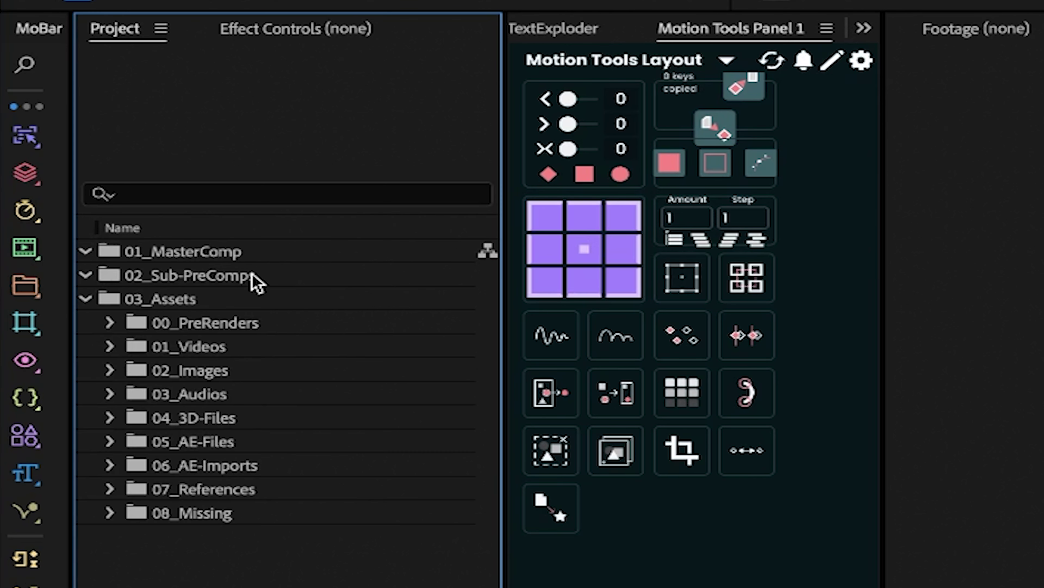
click(84, 298)
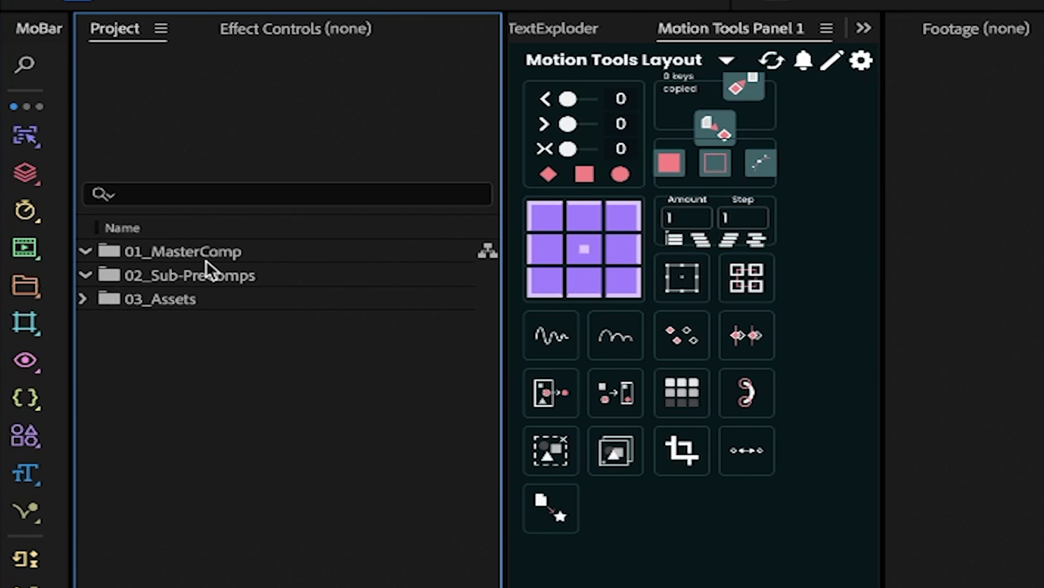
click(206, 258)
click(243, 277)
click(189, 300)
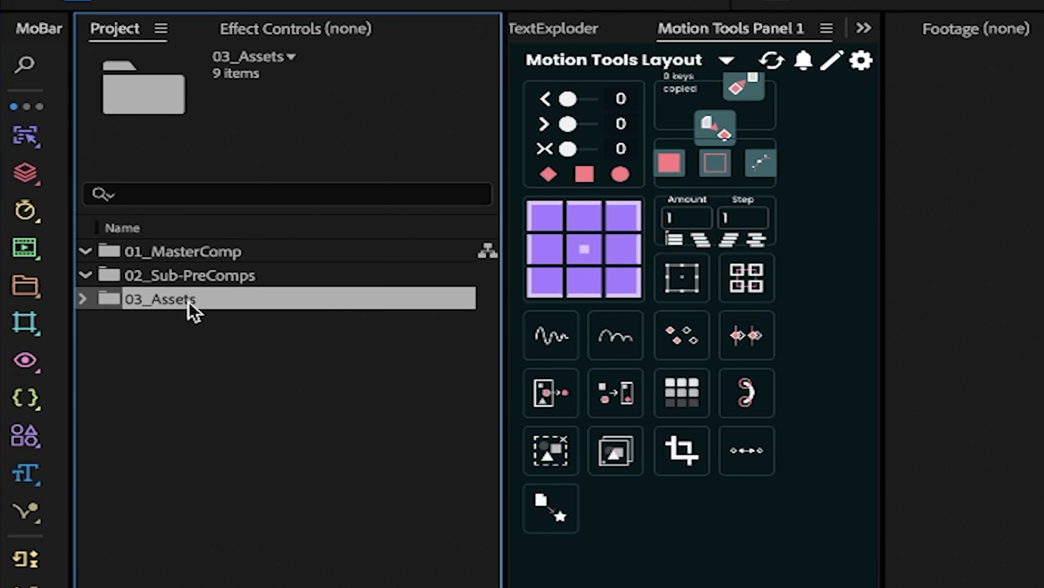
click(83, 299)
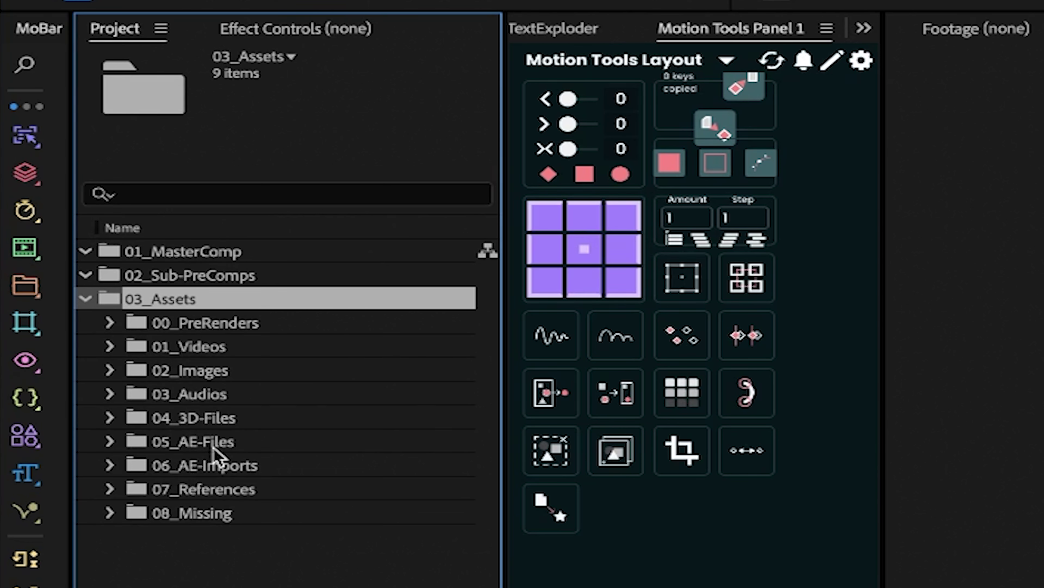
click(83, 299)
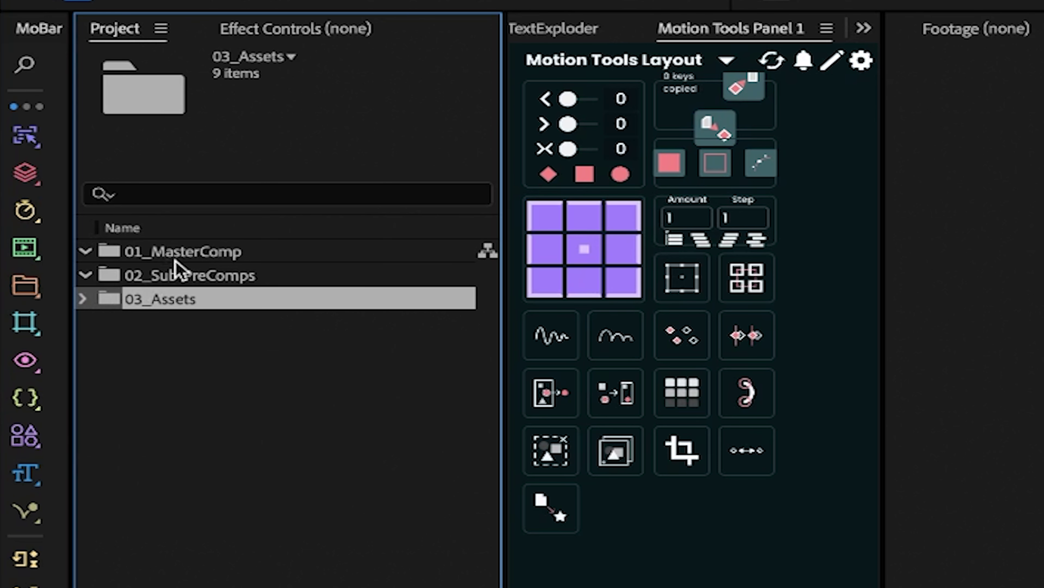
Create a composition named 2025_Animationprojectname in the 01_MasterComp folder with the HD 1920x1080 25 fps preset
click(174, 259)
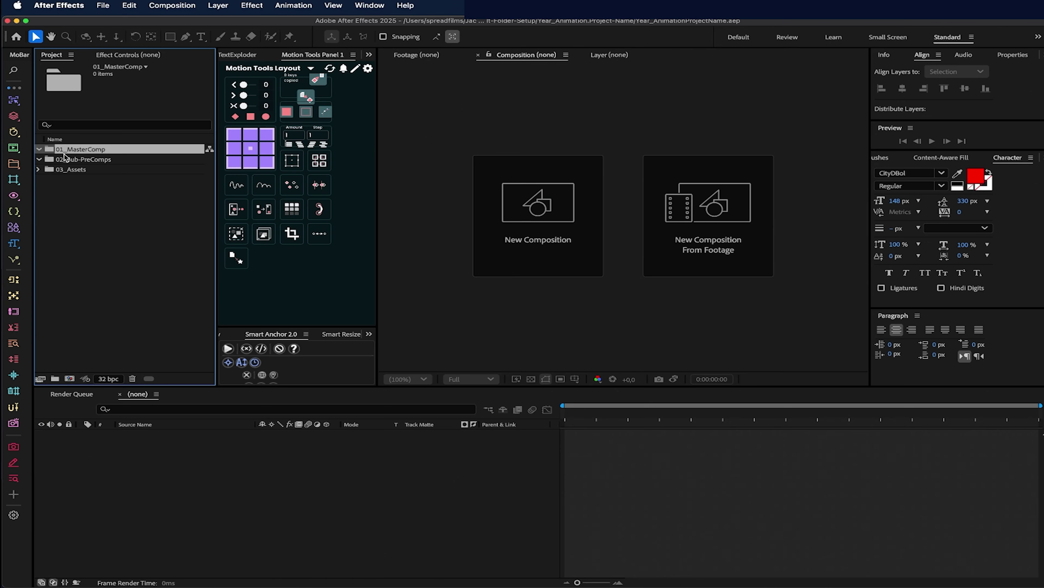
click(69, 379)
text(2025_Animationprojectname)
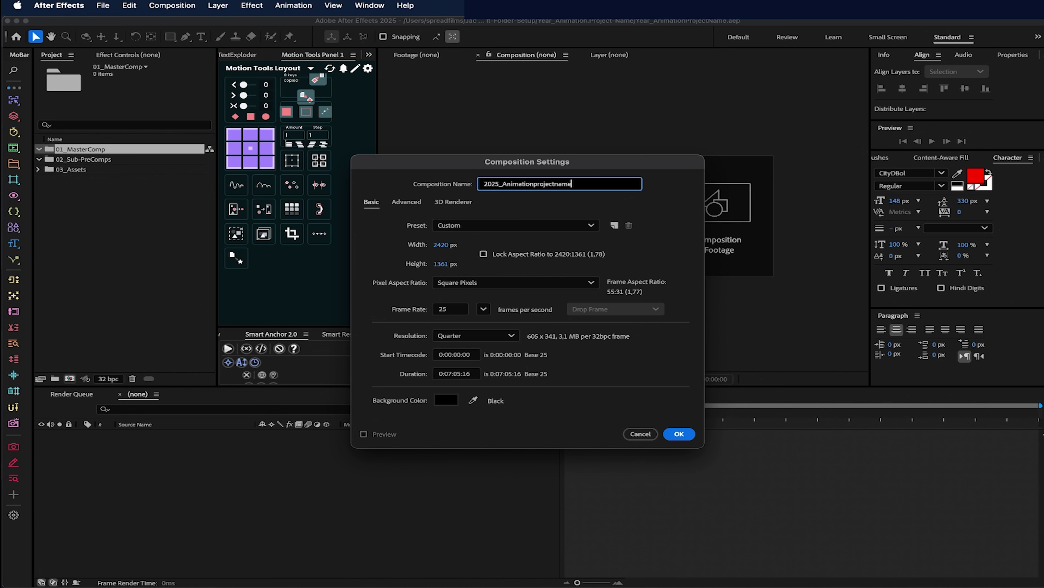
click(510, 225)
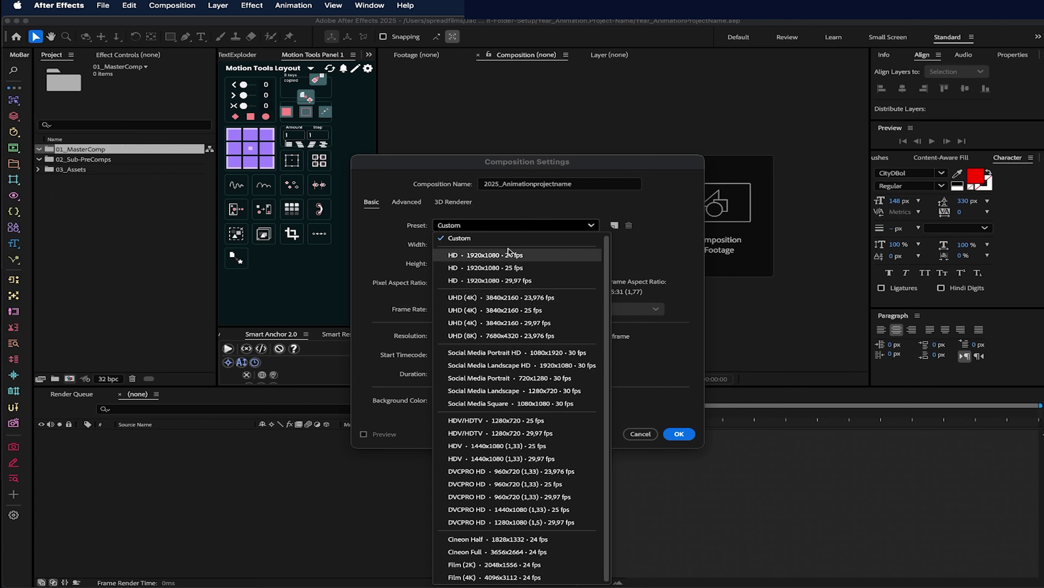
click(515, 268)
click(679, 434)
Add a white solid layer to the new composition
scroll(523, 238, up, 1)
click(217, 5)
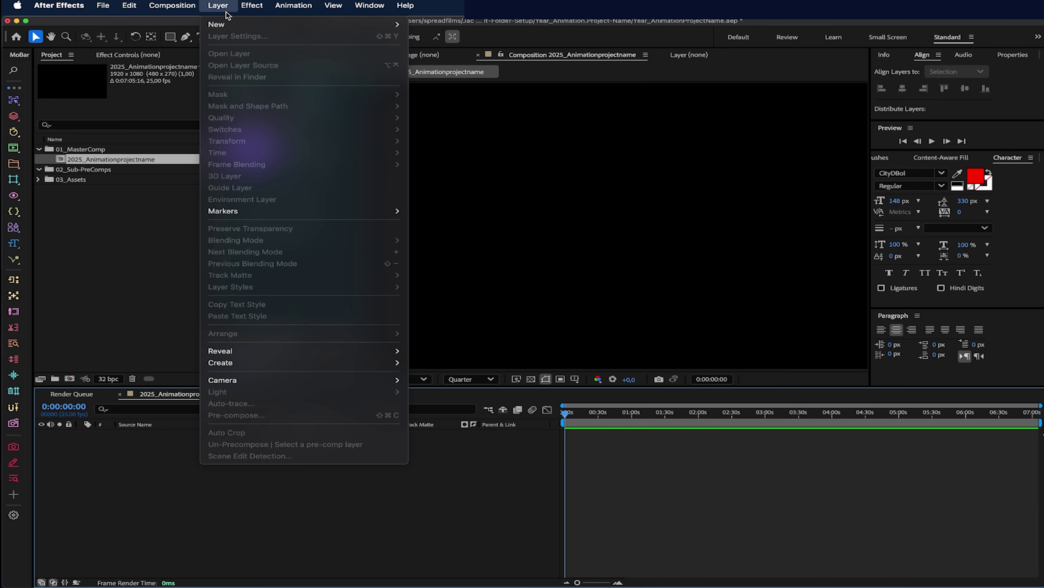
mouse_move(313, 24)
click(425, 36)
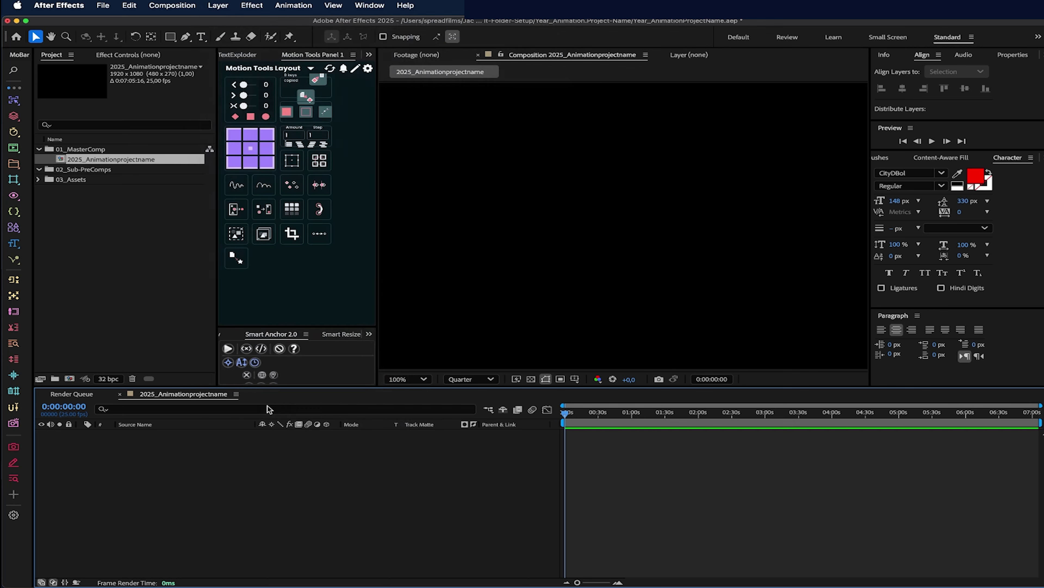
key(Return)
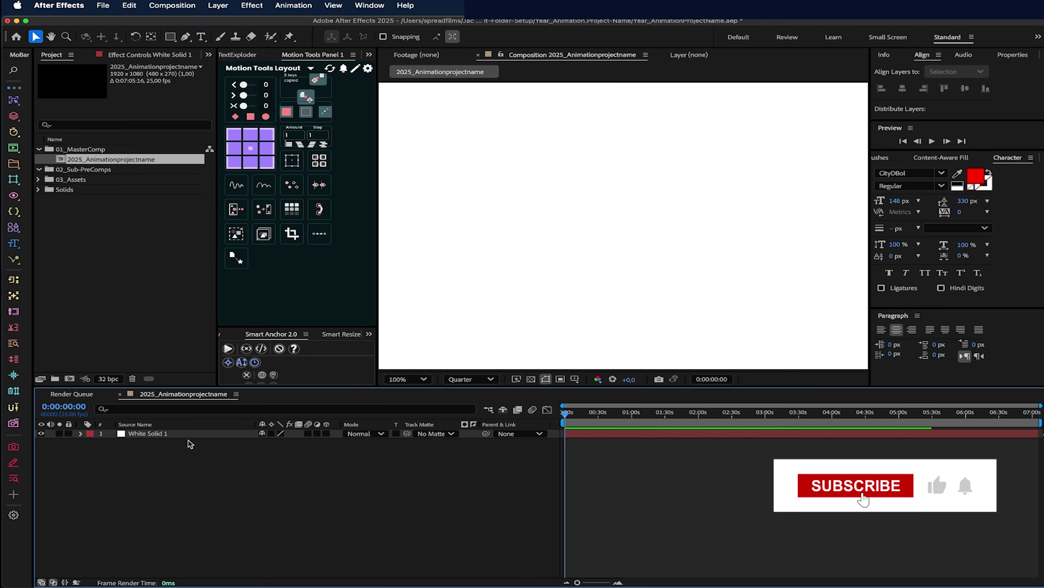
Rename the white solid layer as White BG
key(Return)
text(BG)
key(Return)
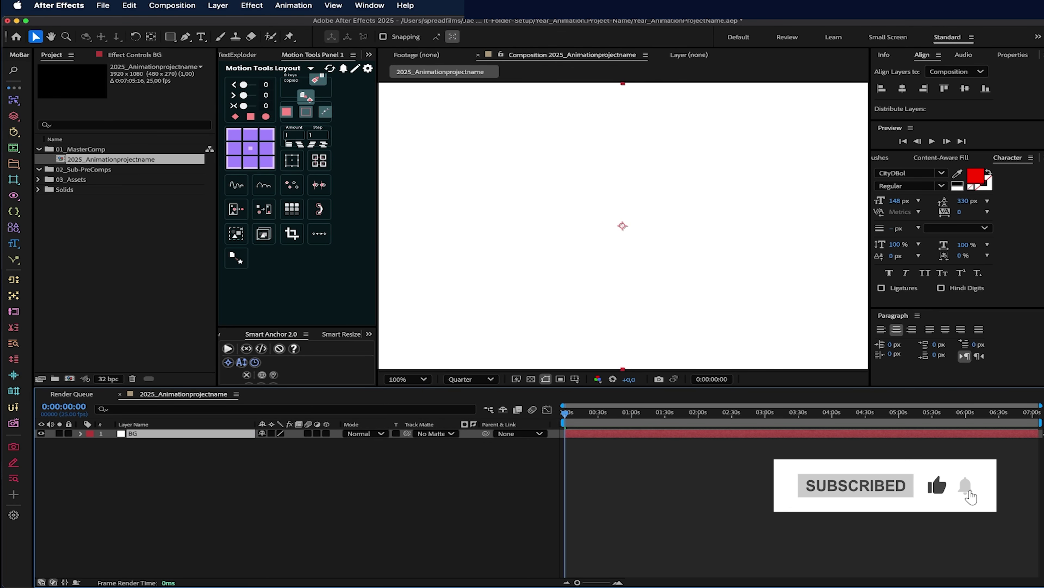
key(comma)
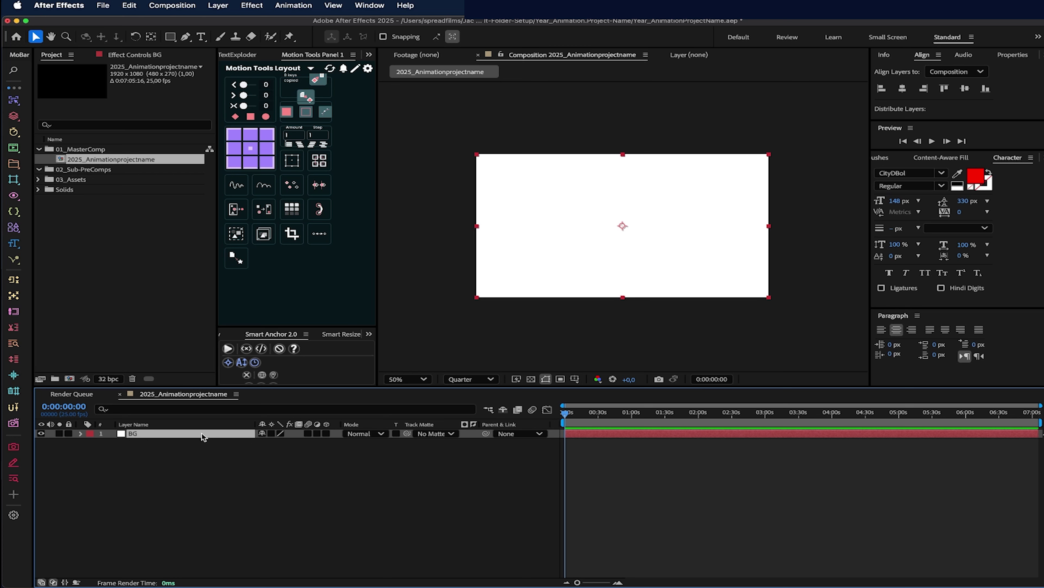
key(Return)
text(White BG)
key(Return)
Draw a red ellipse on a new shape layer near the middle of the composition
click(191, 531)
drag(179, 36, 220, 58)
drag(582, 182, 675, 263)
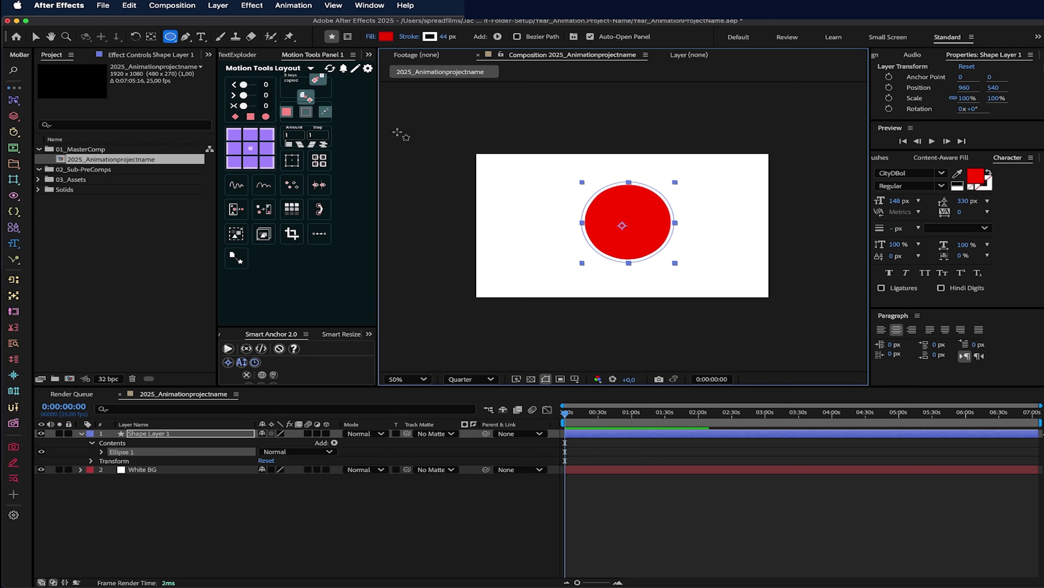
Center the ellipse layer's anchor point and align the layer horizontally and vertically to the composition
key(v)
click(253, 150)
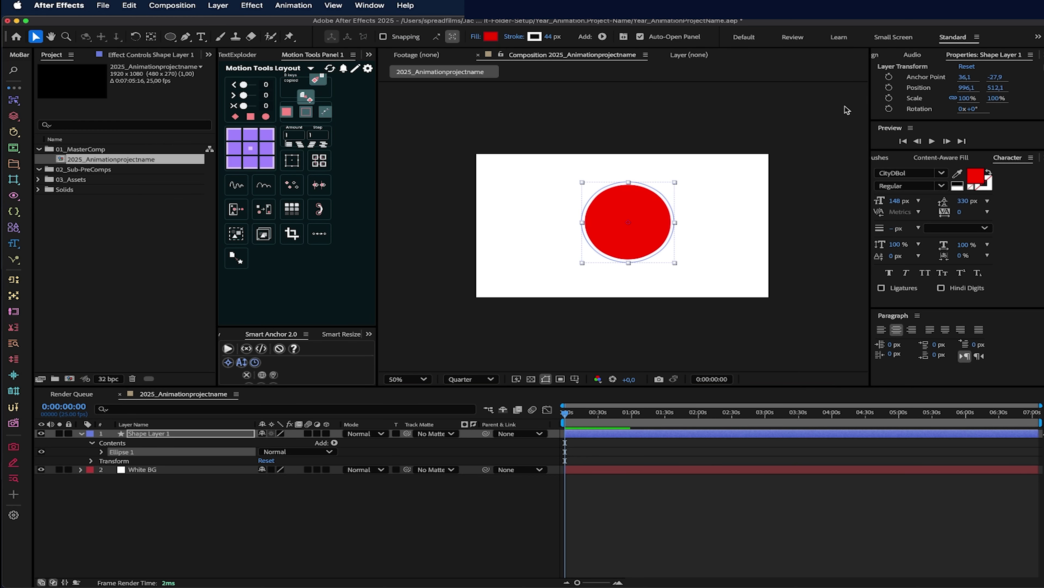
click(880, 56)
click(903, 88)
click(965, 88)
Rename the ellipse's shape layer as Logo
click(180, 431)
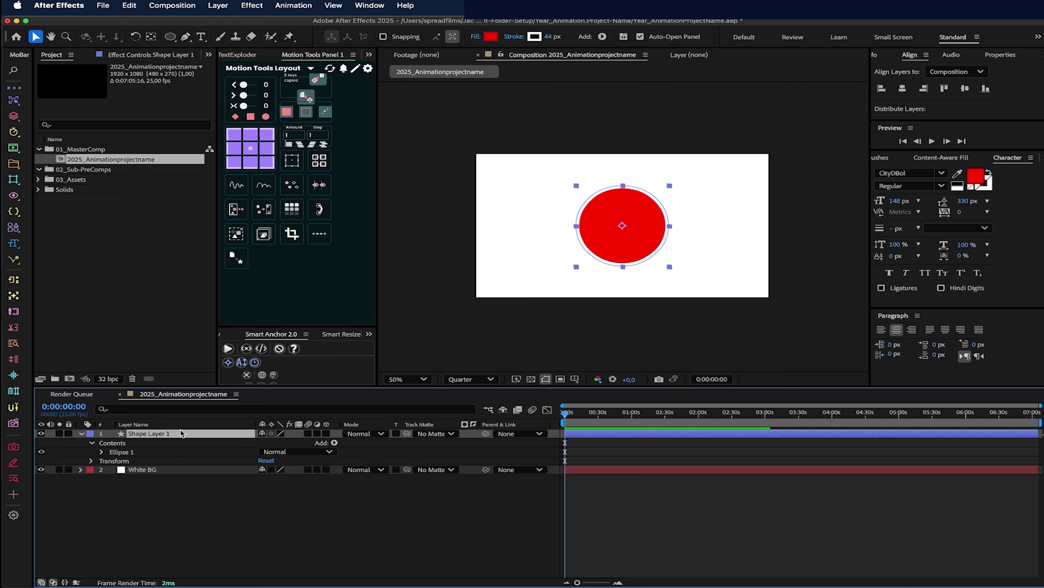
key(Return)
text(Logo)
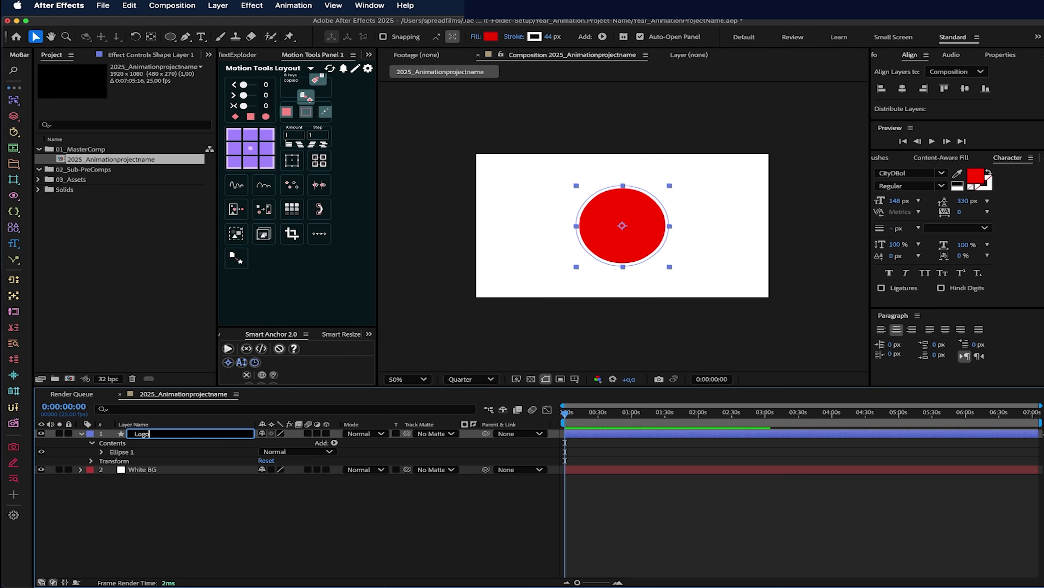
key(Return)
Add a text layer reading "Logo Text" above the red ellipse
click(210, 509)
key(ctrl+t)
click(560, 181)
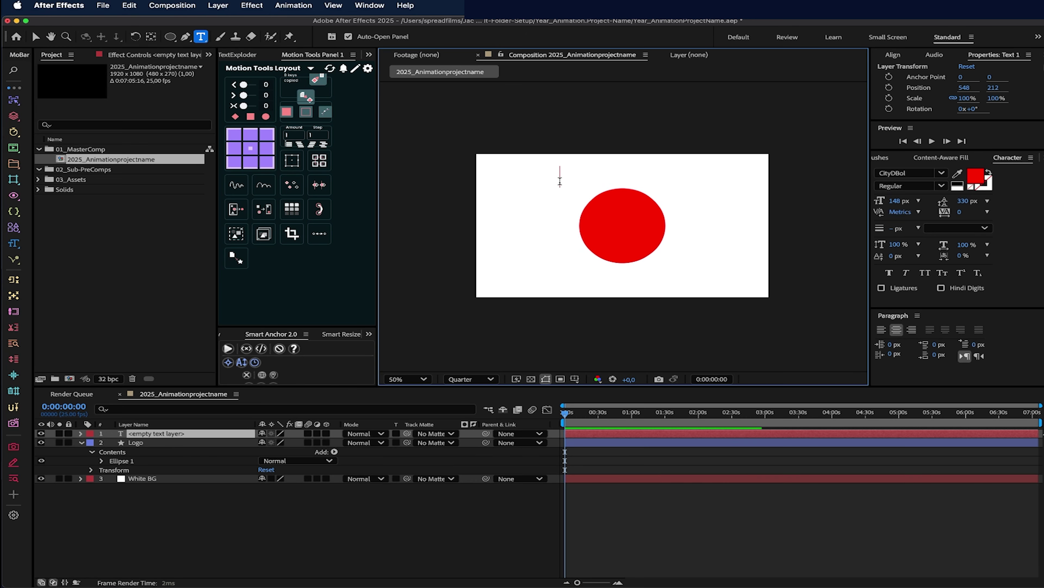
text(Logo Text)
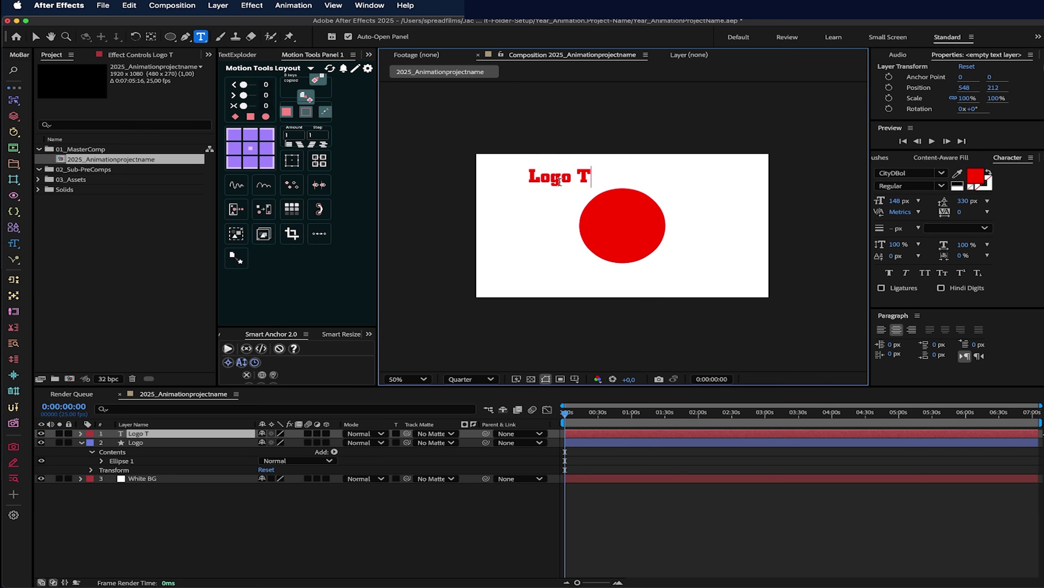
key(Escape)
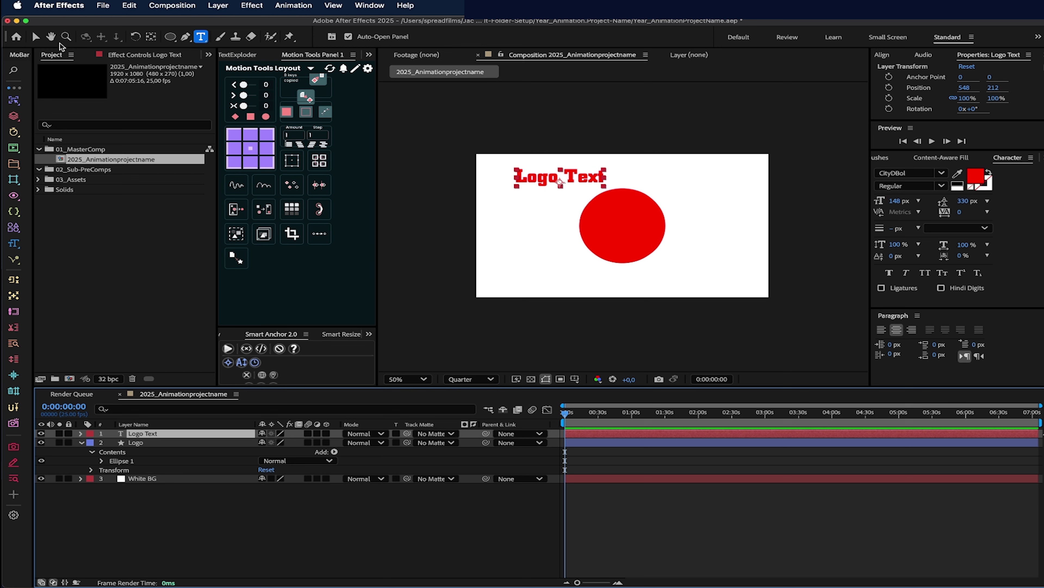
Center the text layer's anchor point and align the text horizontally to the composition
click(38, 37)
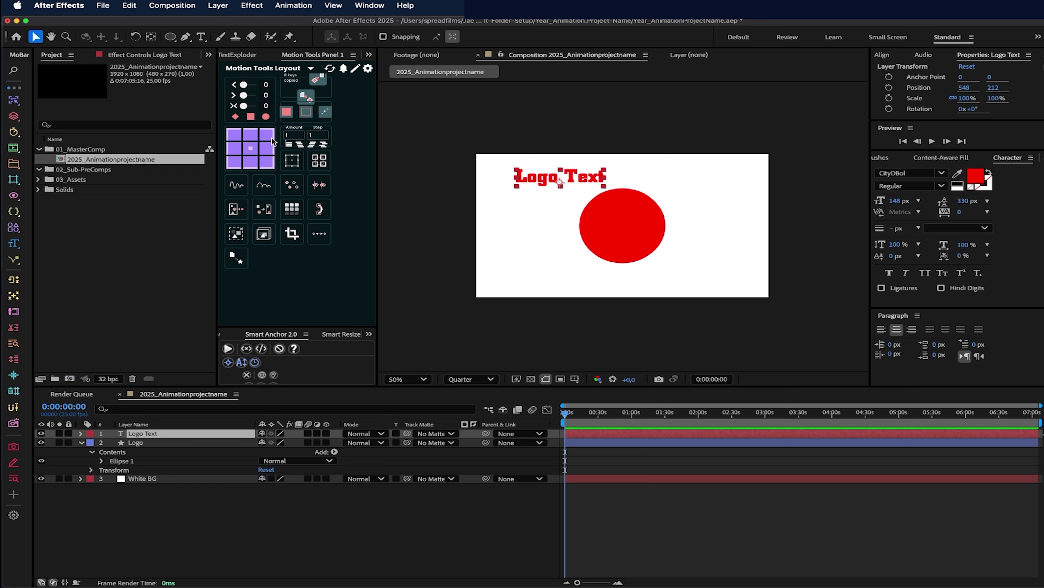
click(251, 150)
click(903, 55)
click(902, 88)
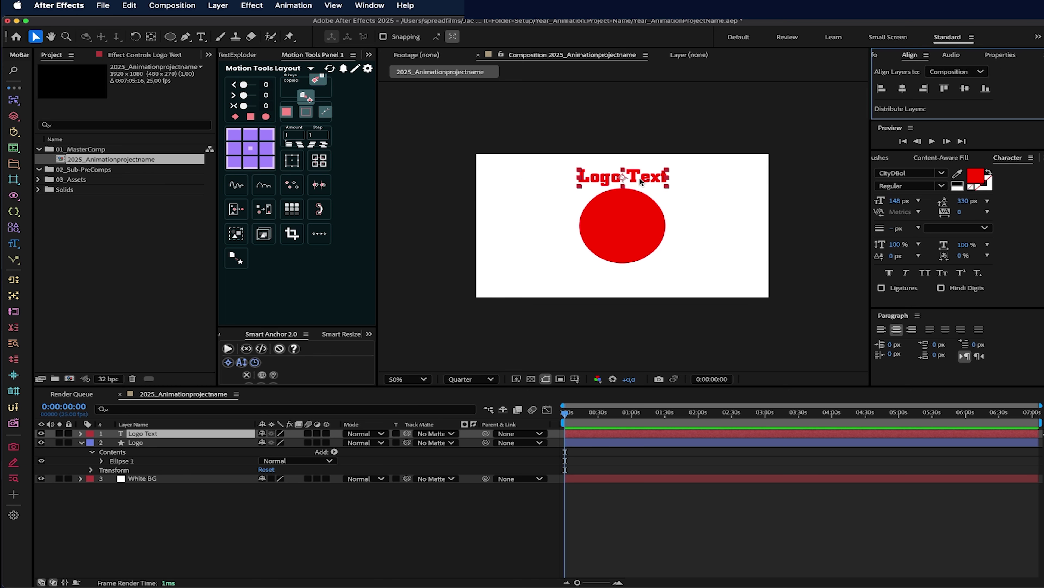
Move the text below the red ellipse and shift the ellipse upward so that the two no longer touch
drag(640, 181, 639, 262)
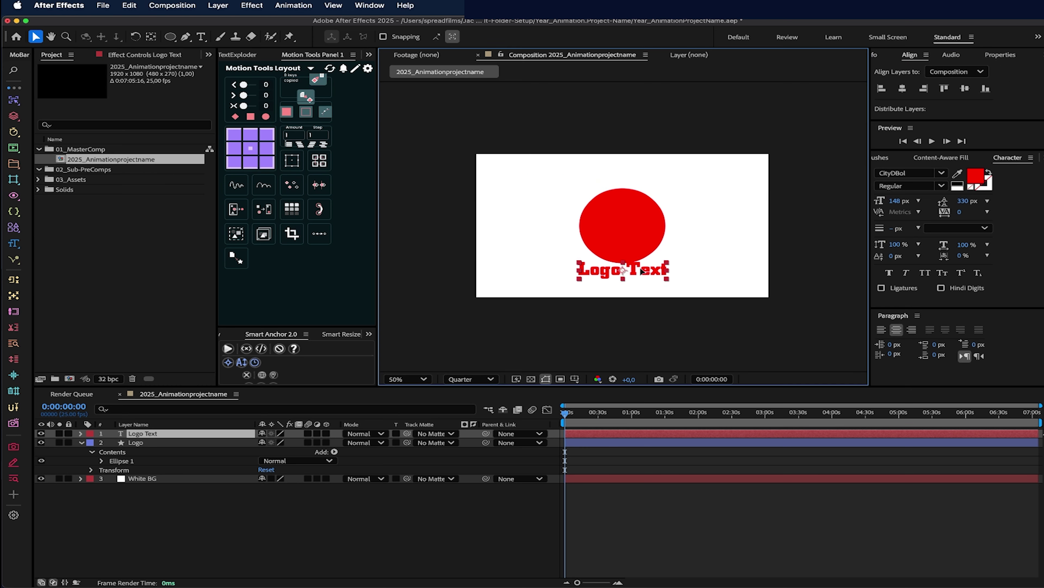
click(642, 242)
drag(642, 239, 642, 224)
key(Return)
Pre-compose the Logo Text and Logo layers into a new composition named Logo+Text
click(154, 432)
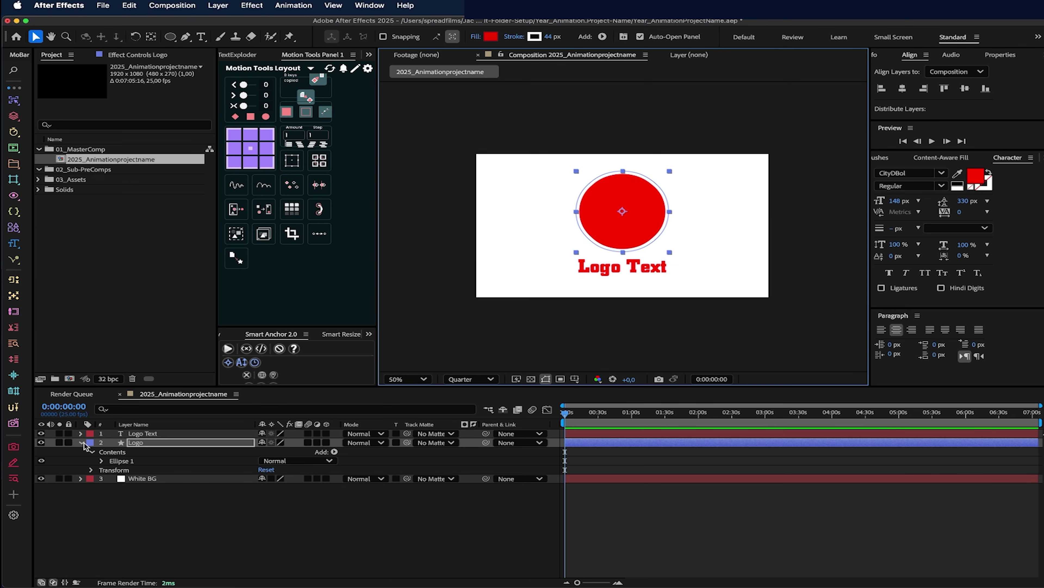
click(81, 442)
shift+click(153, 441)
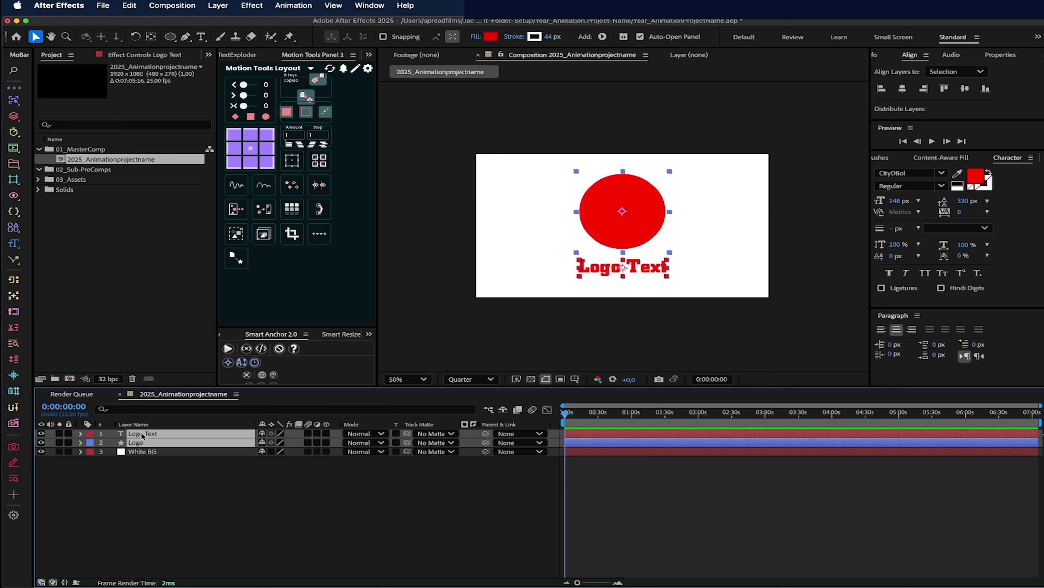
right_click(152, 434)
click(189, 512)
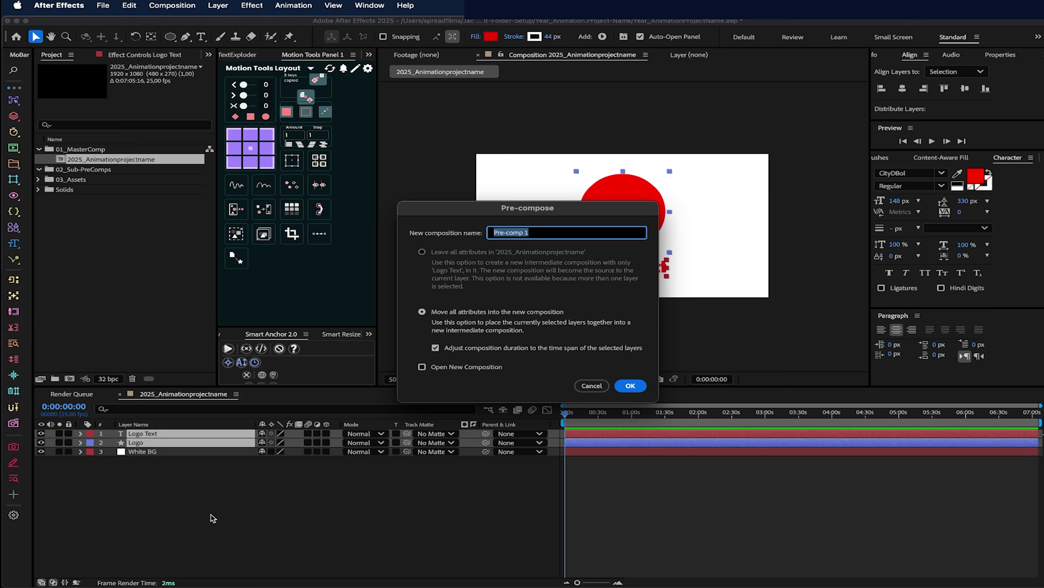
text(Logo+Text)
key(Return)
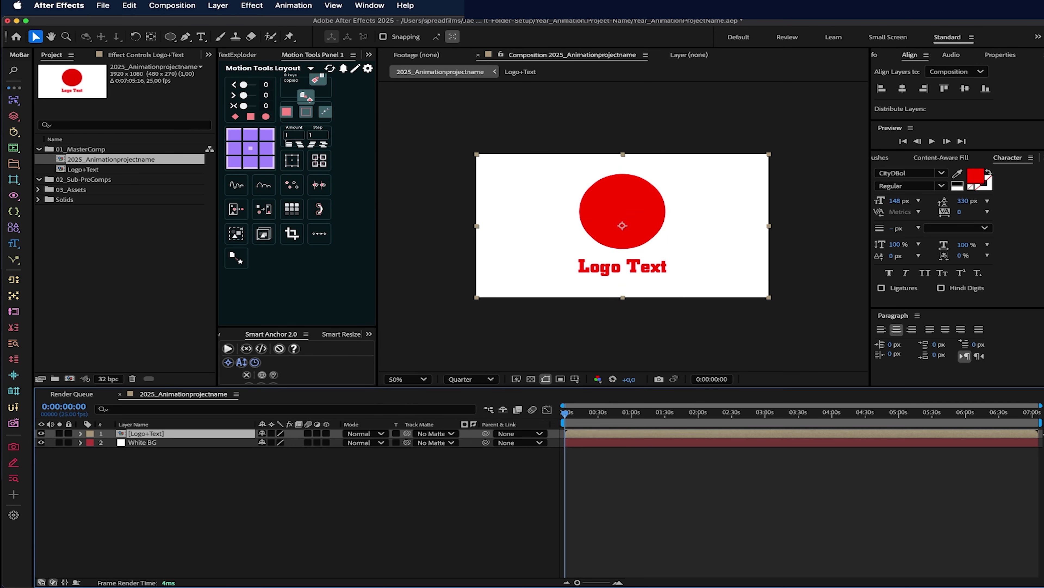
Move the Logo+Text composition into the 02_Sub-PreComps folder and collapse that folder
click(62, 170)
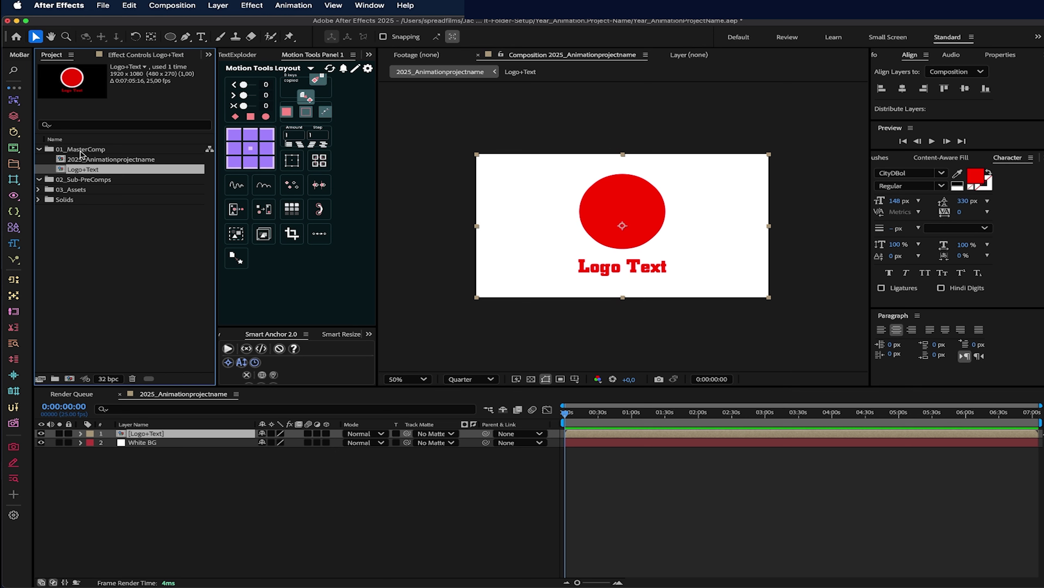
drag(94, 173, 94, 182)
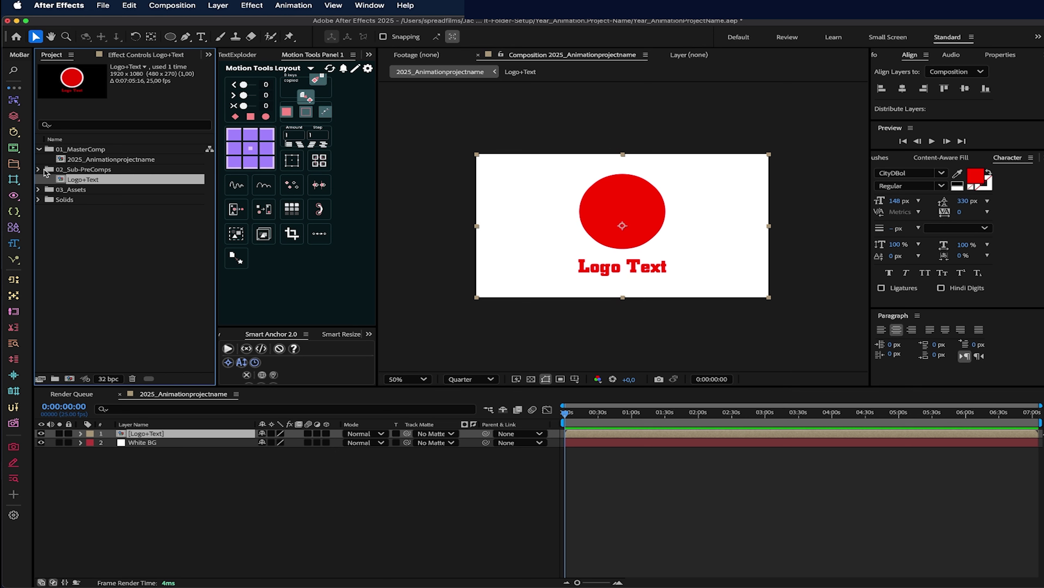
click(39, 169)
Inspect the master composition at a different time and locate the Logo+Text pre-comp inside 02_Sub-PreComps
click(101, 161)
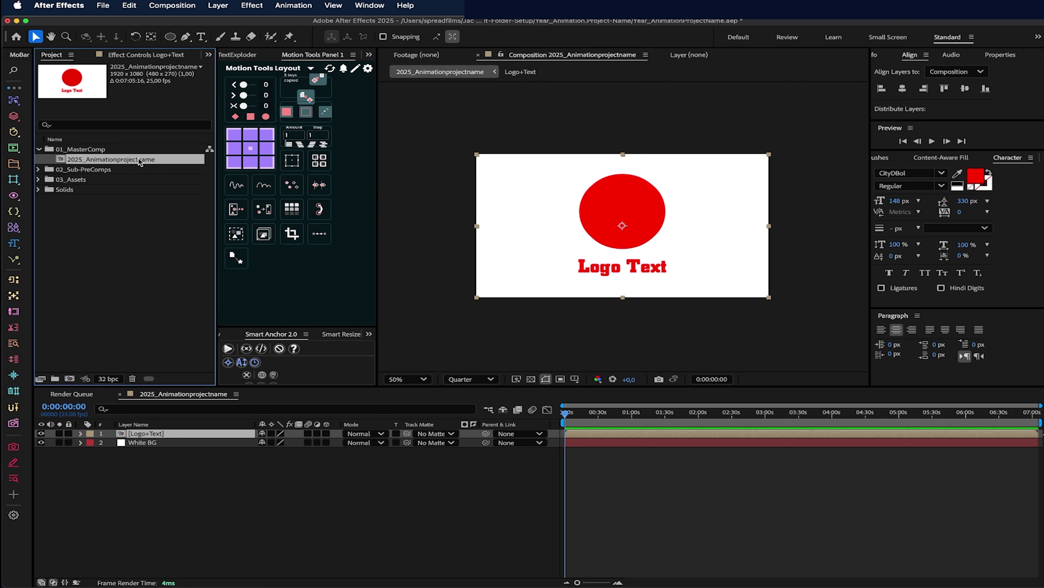
drag(593, 413, 581, 413)
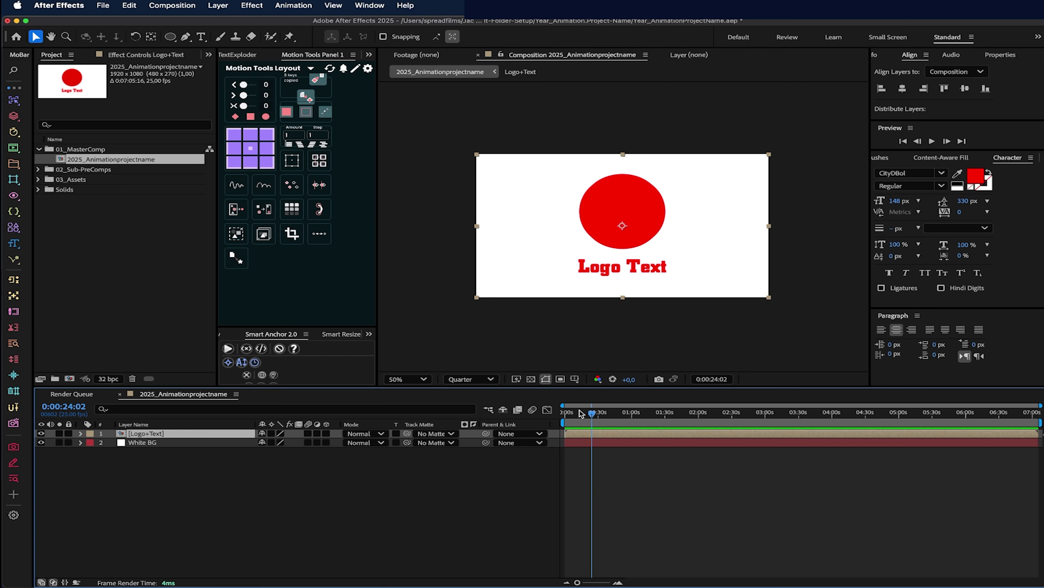
click(37, 170)
click(85, 180)
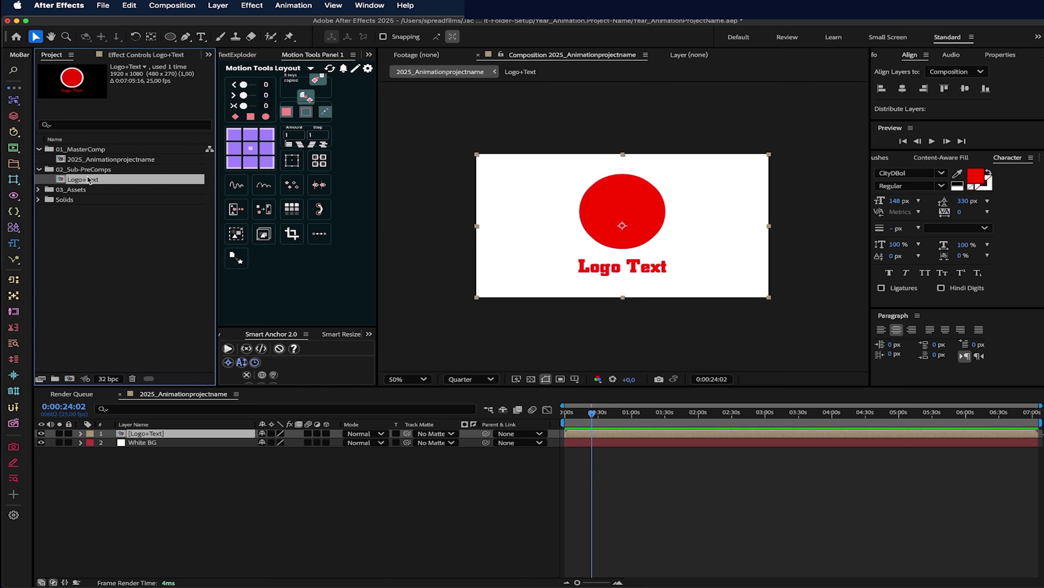
Compare the master composition's layers with the contents of the 01_MasterComp and 02_Sub-PreComps folders, leaving the latter collapsed
click(115, 160)
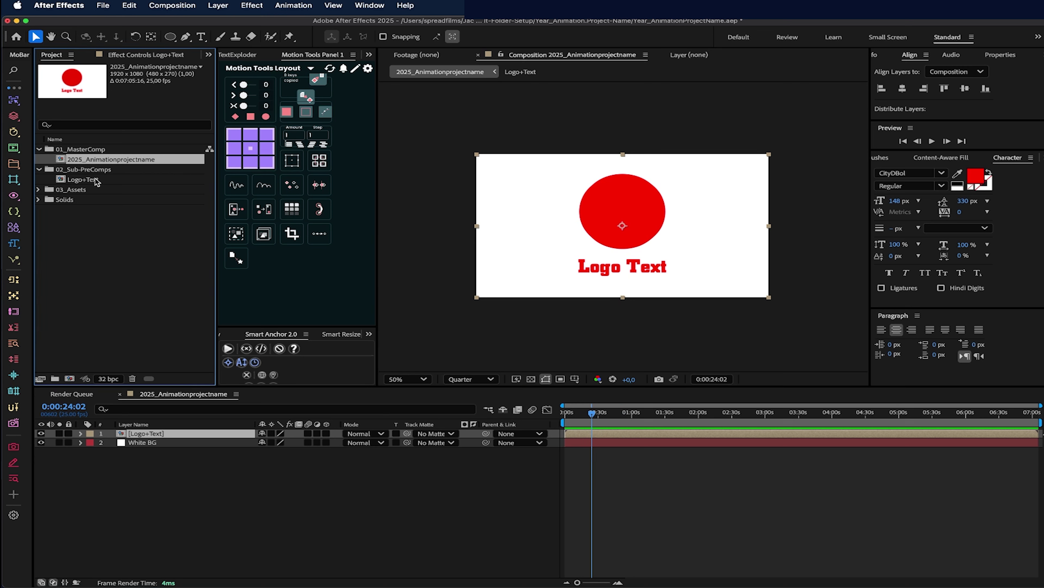
click(147, 466)
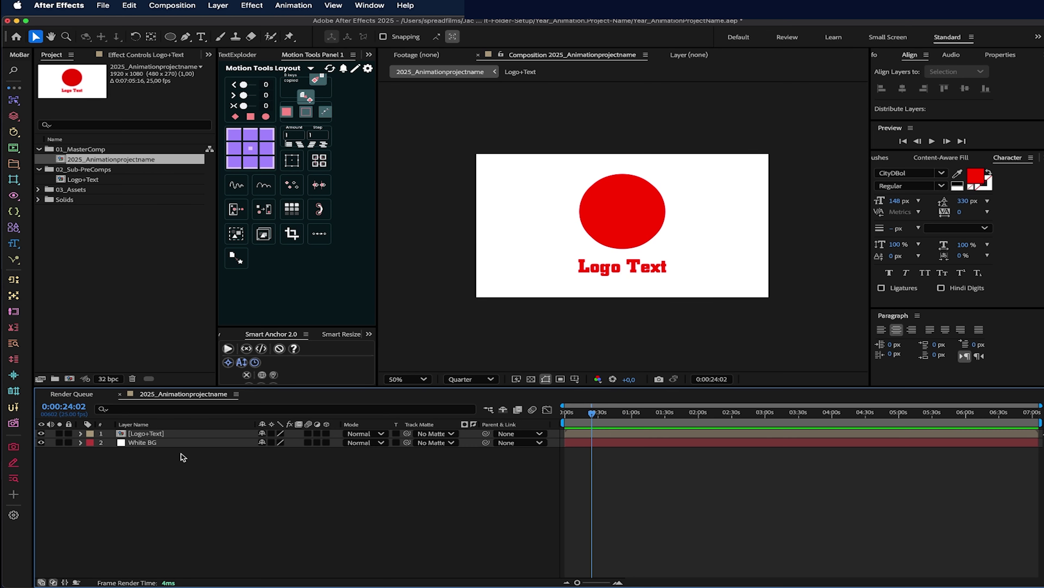
click(39, 170)
click(82, 169)
click(90, 160)
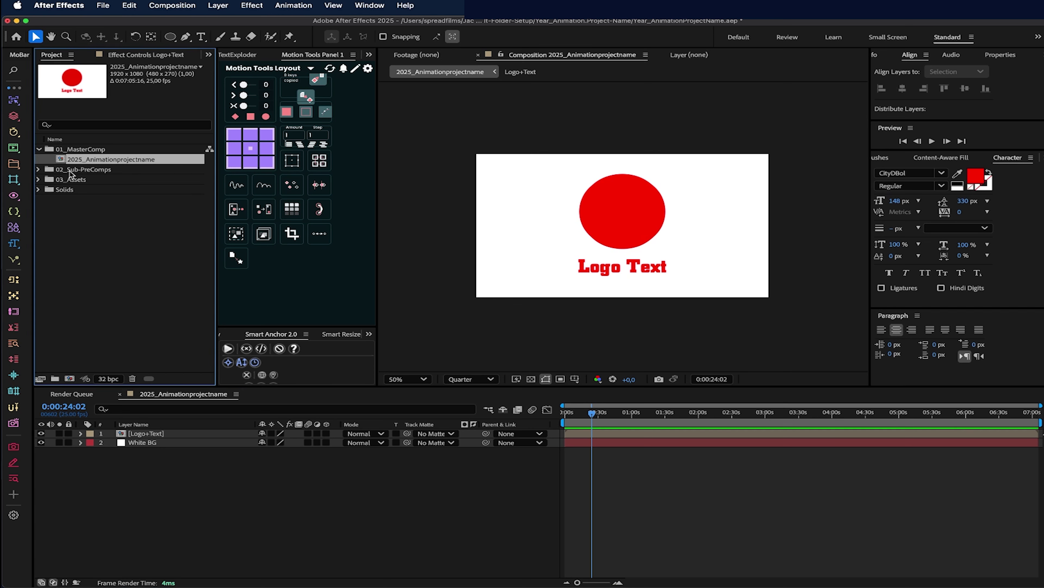
click(38, 169)
click(38, 170)
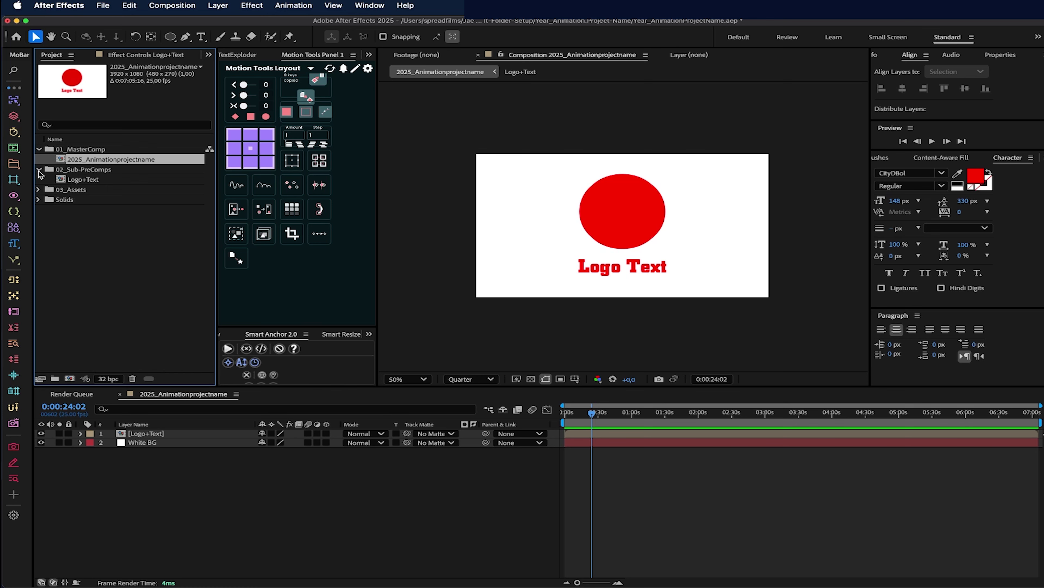
click(178, 432)
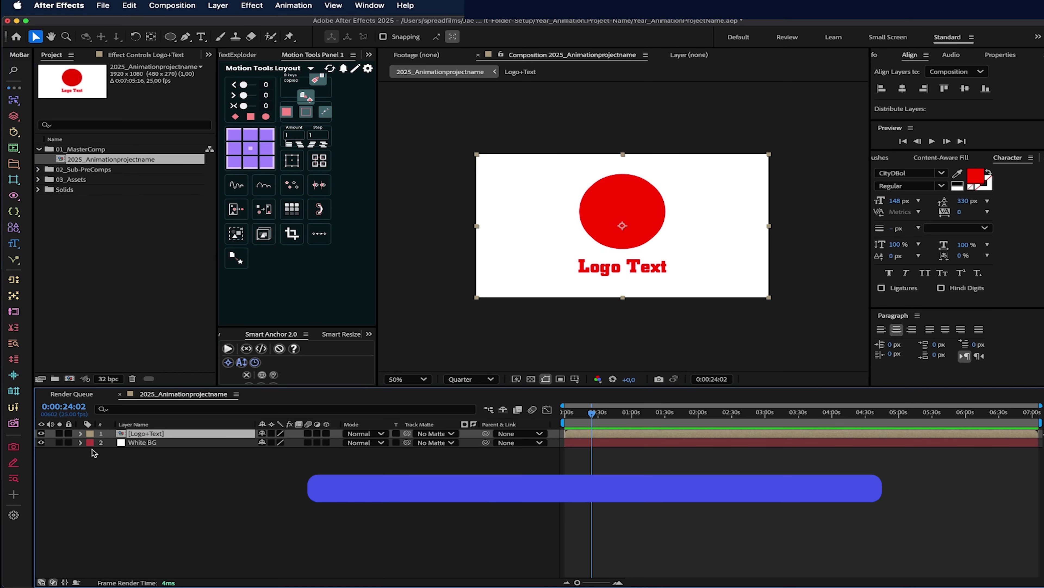
Set the label colour of the White BG layer to Purple
click(159, 459)
click(143, 443)
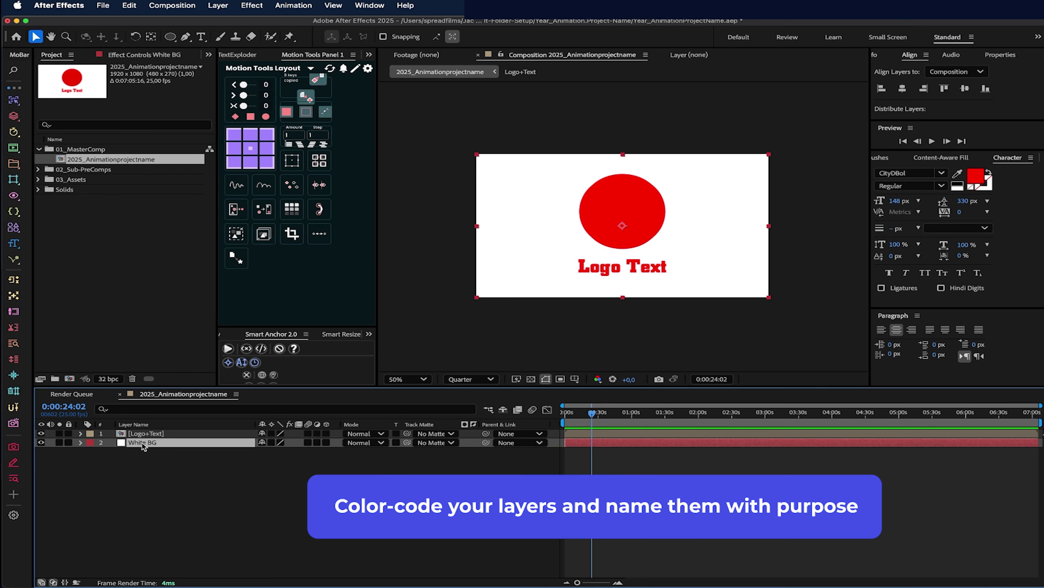
click(88, 442)
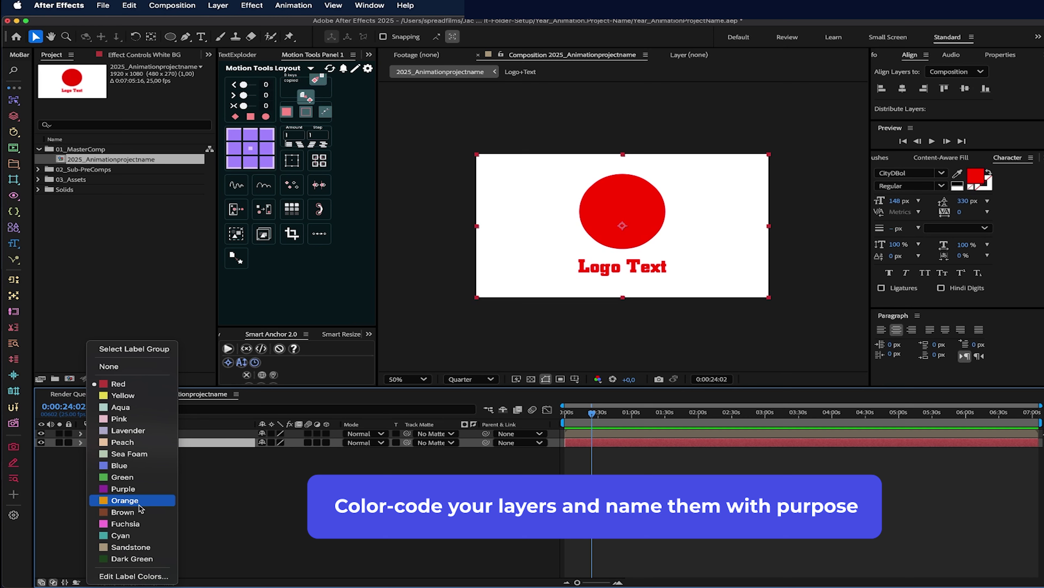
click(123, 488)
click(196, 473)
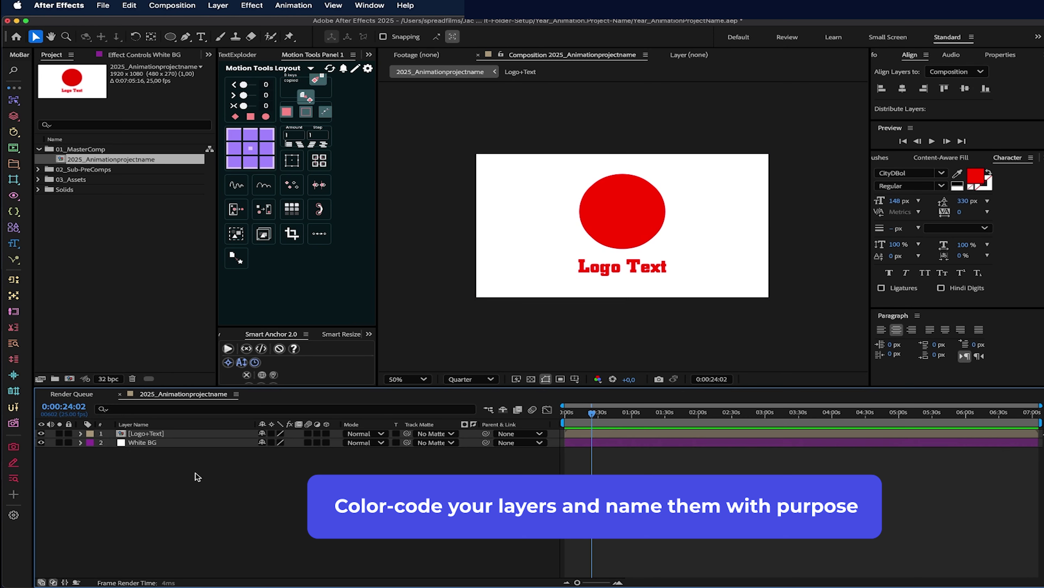
Set the label colour of the Logo+Text layer to Yellow
click(156, 433)
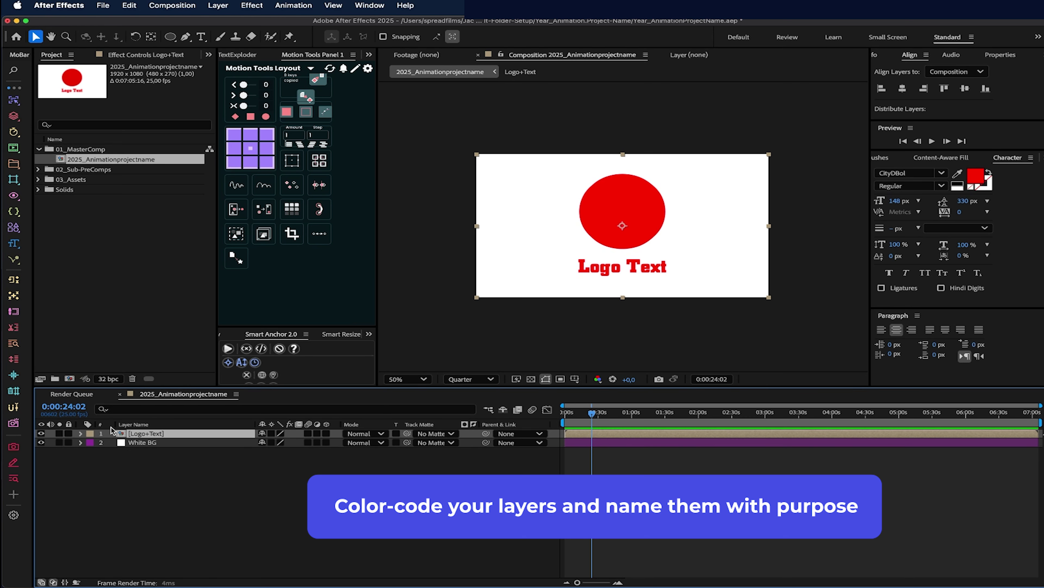
click(89, 434)
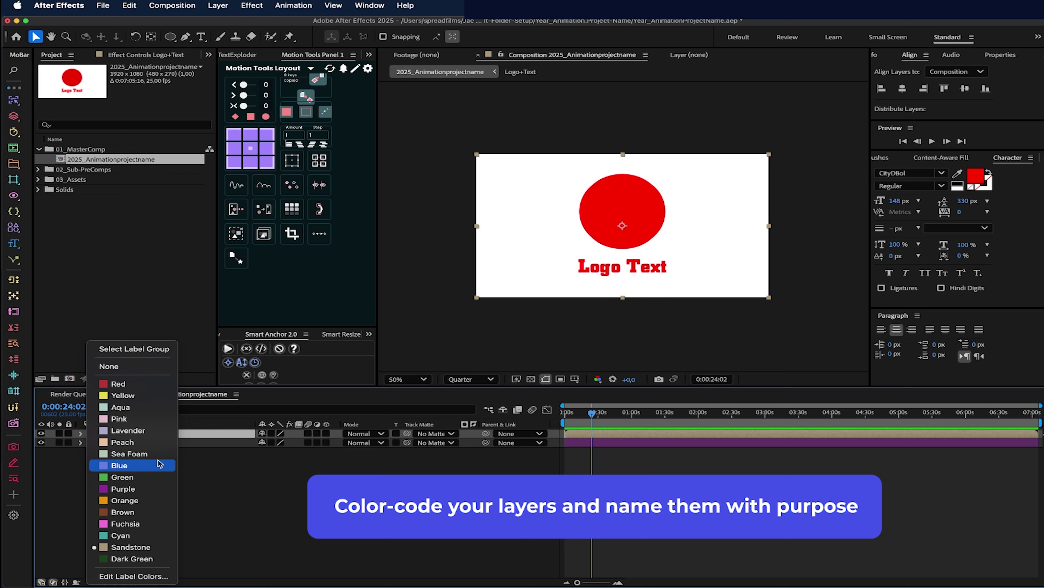
click(122, 395)
click(265, 478)
Try sliding the Logo+Text layer to a different start time in the master composition, and undo the shift
click(619, 414)
drag(620, 416, 557, 419)
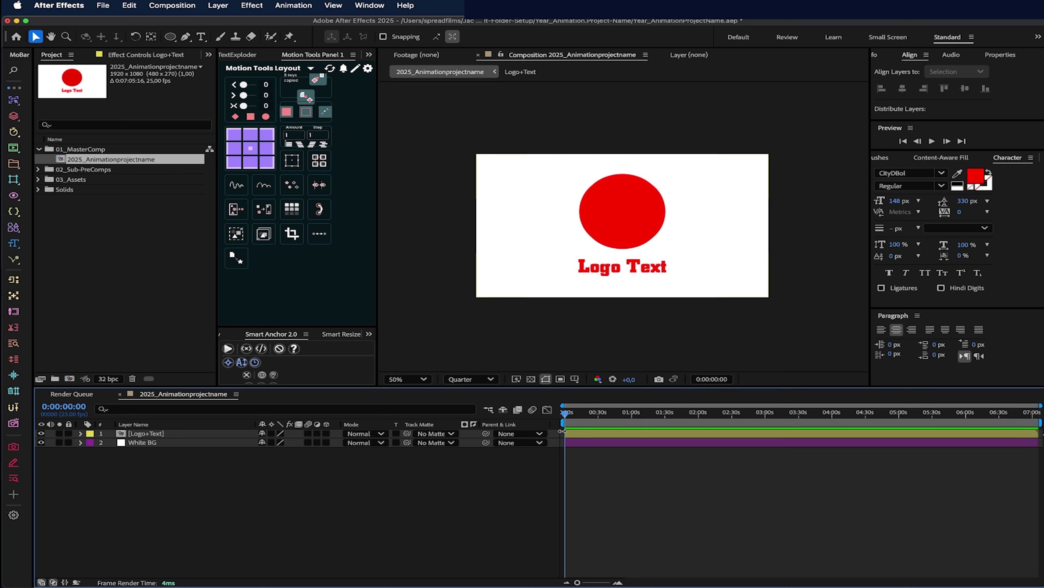
click(582, 415)
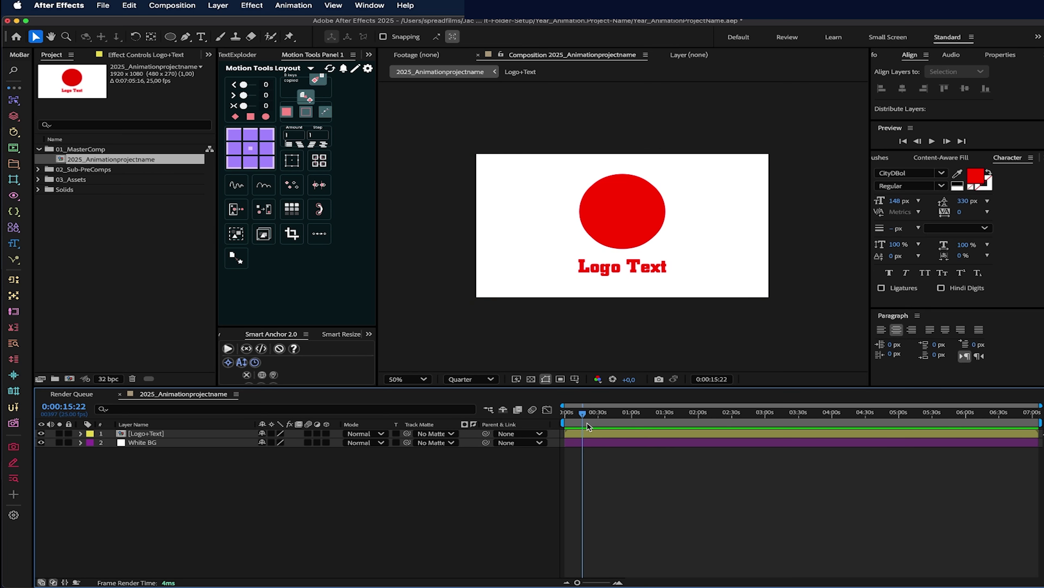
click(571, 433)
key(=)
key(=)
drag(598, 433, 630, 433)
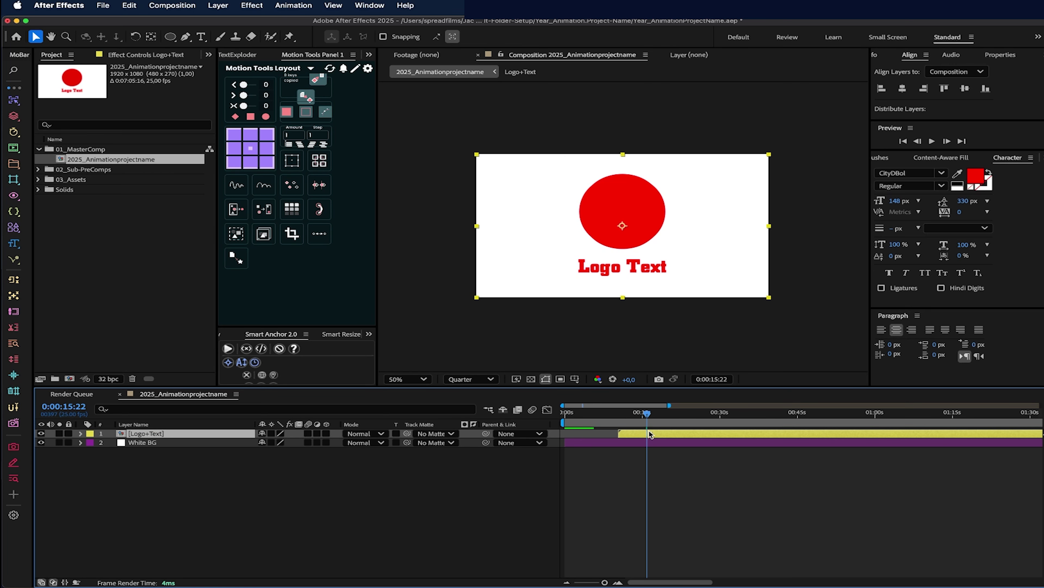
drag(671, 432, 588, 419)
key(super+z)
Keyframe the Logo+Text layer's opacity to 100% at 0:00:10:03 and 0% at 0:00:07:22 for a fade-in
click(617, 418)
key(t)
click(111, 442)
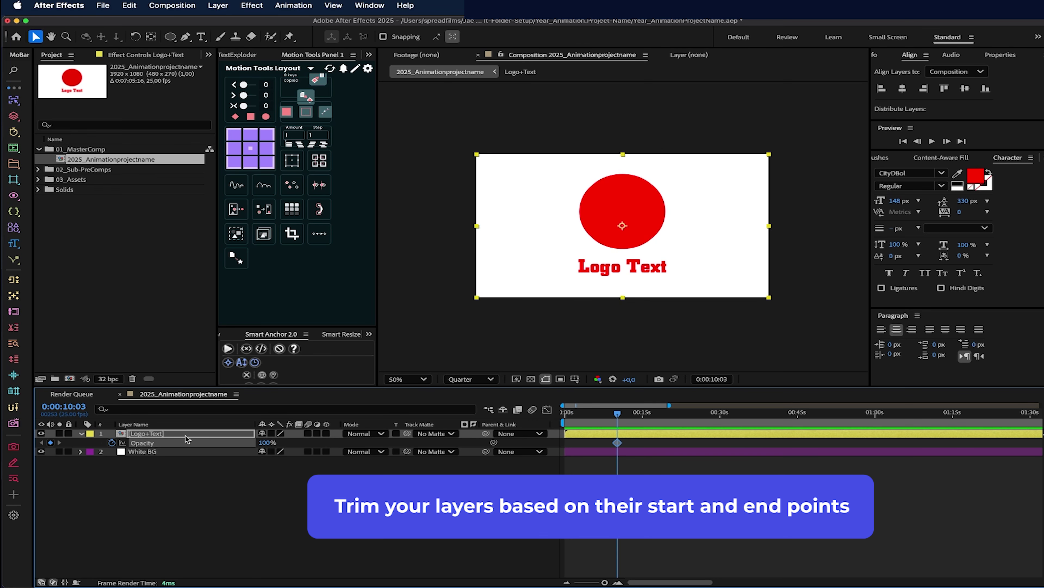
drag(600, 413, 607, 417)
click(269, 442)
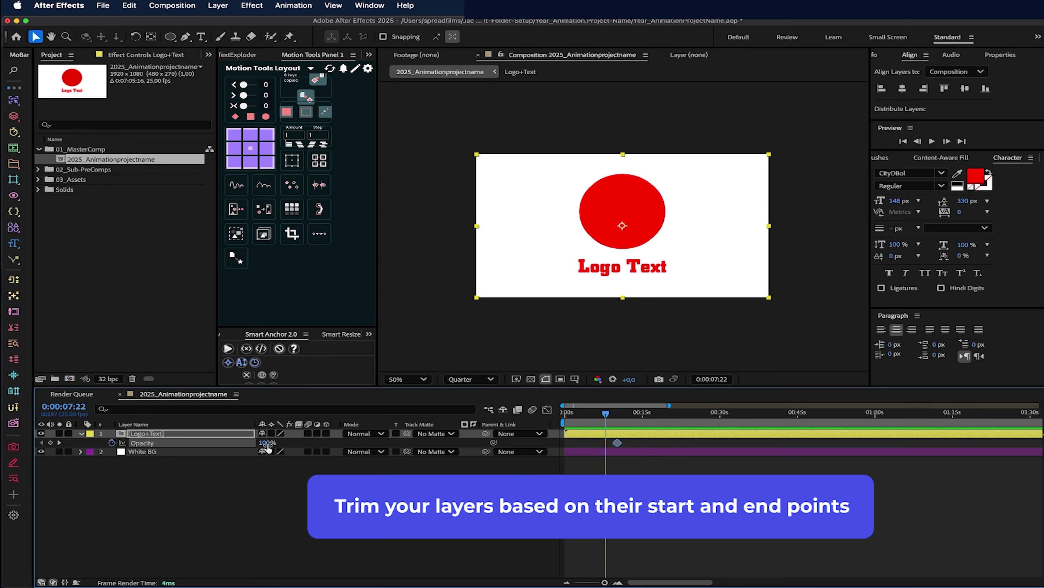
text(0)
key(Return)
Preview the logo's fade-in around the opacity keyframes and again from near the start of the composition
click(608, 470)
key(space)
key(equal)
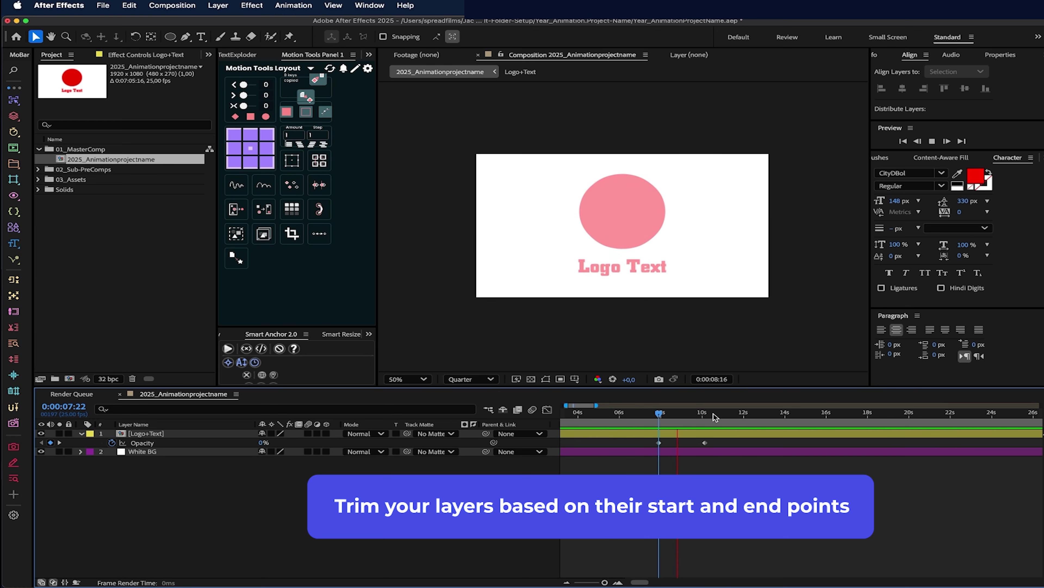
click(572, 416)
key(space)
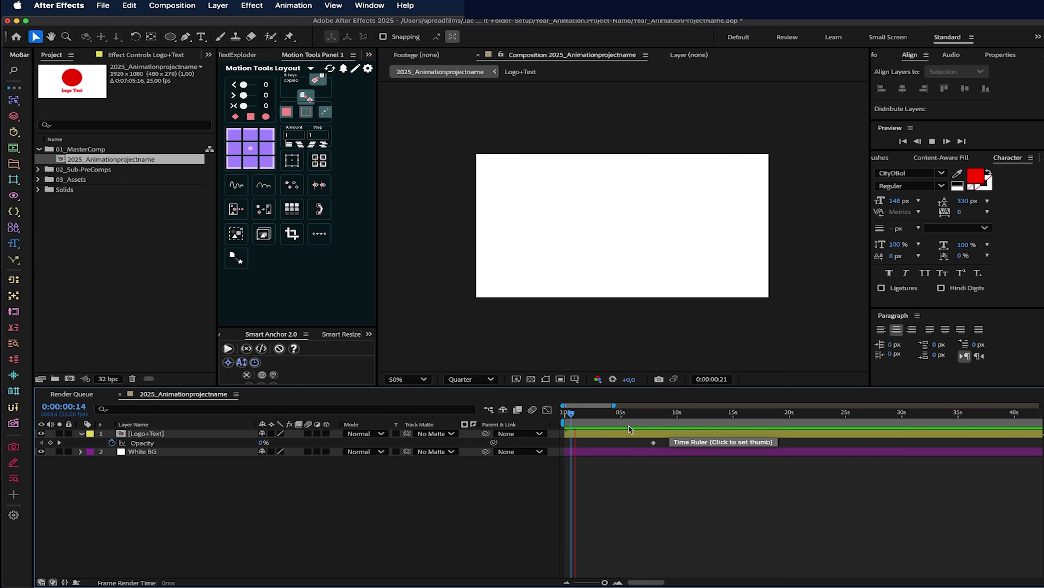
Trim the start of the Logo+Text layer to its first opacity keyframe and check the empty time before it
drag(642, 416, 653, 422)
click(588, 434)
key(alt+bracketleft)
click(645, 417)
drag(645, 417, 614, 416)
click(617, 471)
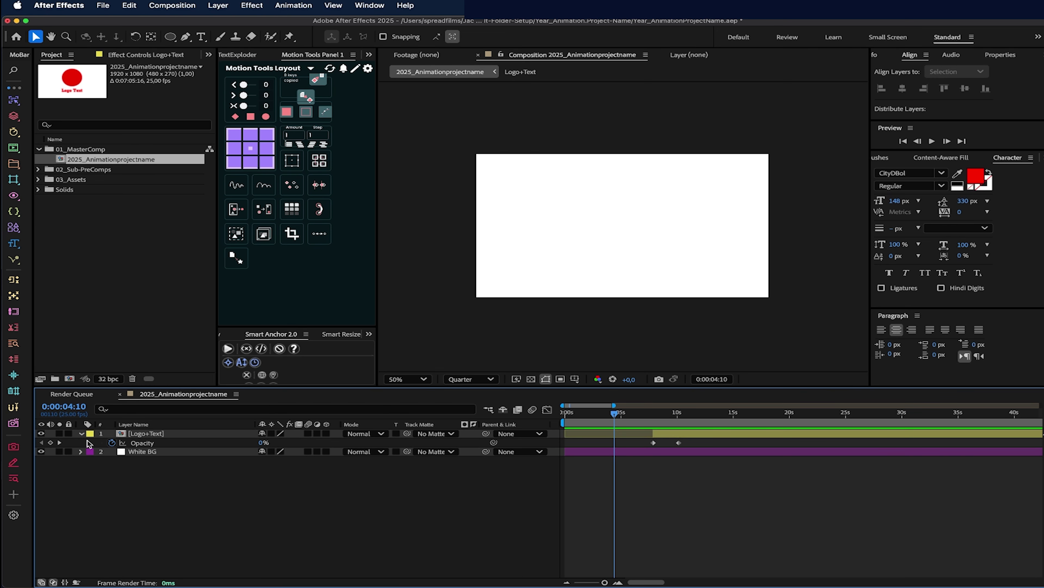
Collapse the Logo+Text layer's properties and move the current time to 0:00:07:15
click(81, 433)
key(minus)
key(minus)
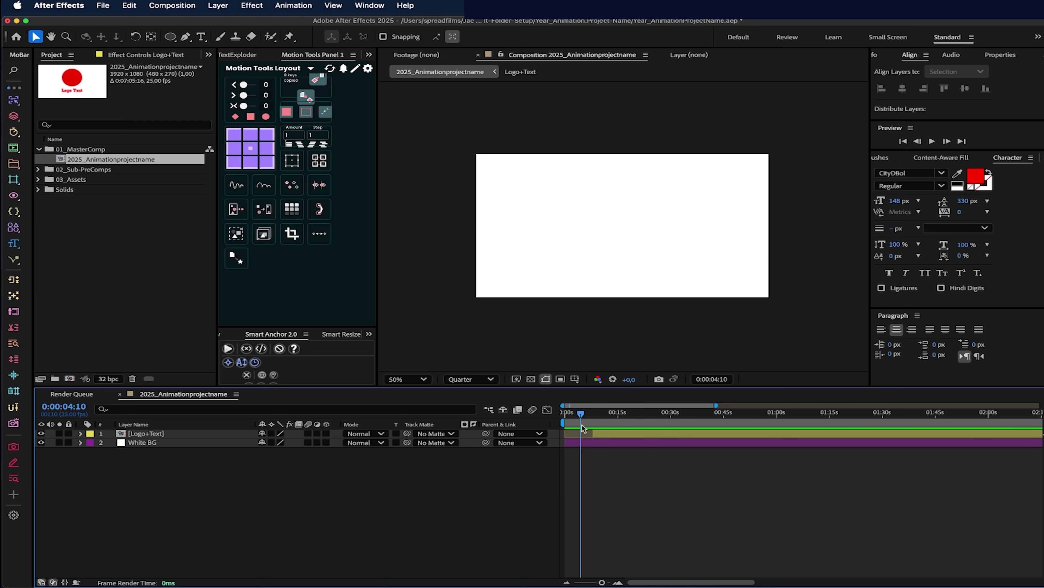
drag(584, 418, 591, 418)
click(417, 385)
click(415, 179)
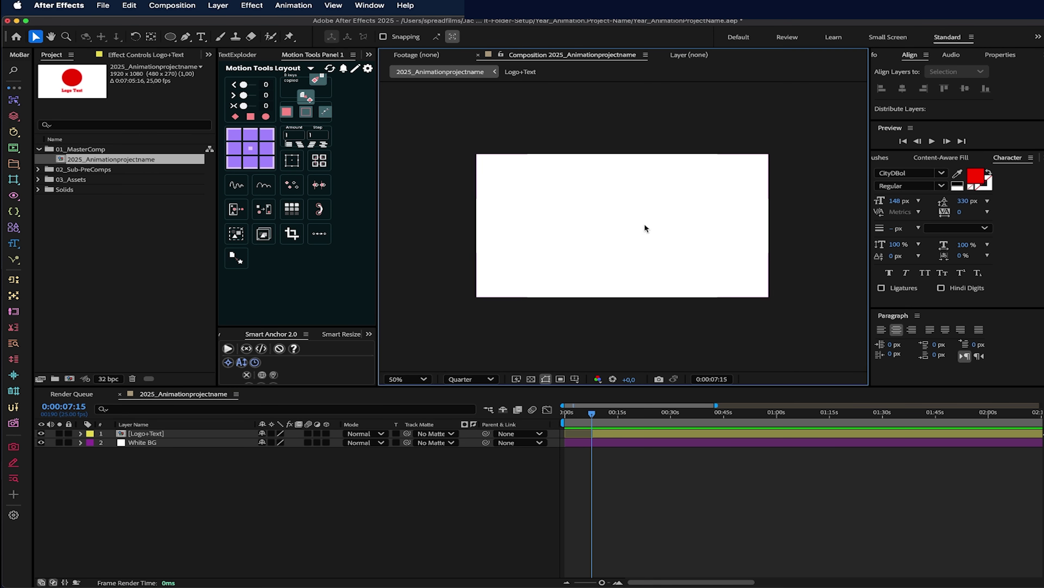
Examine the 02_Sub-PreComps and Solids folders and match their items to the Logo+Text and White BG layers
click(39, 169)
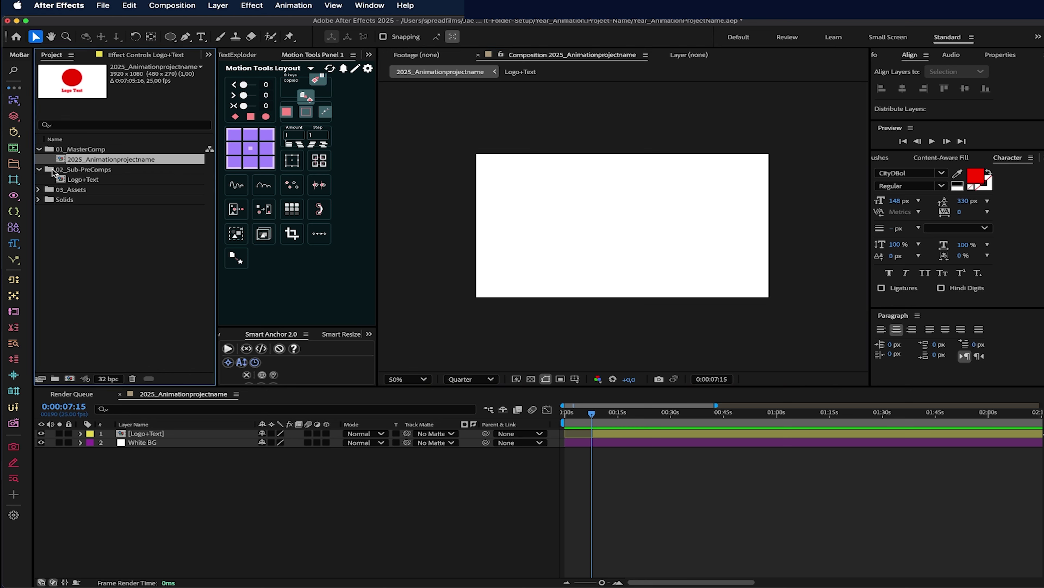
double_click(51, 170)
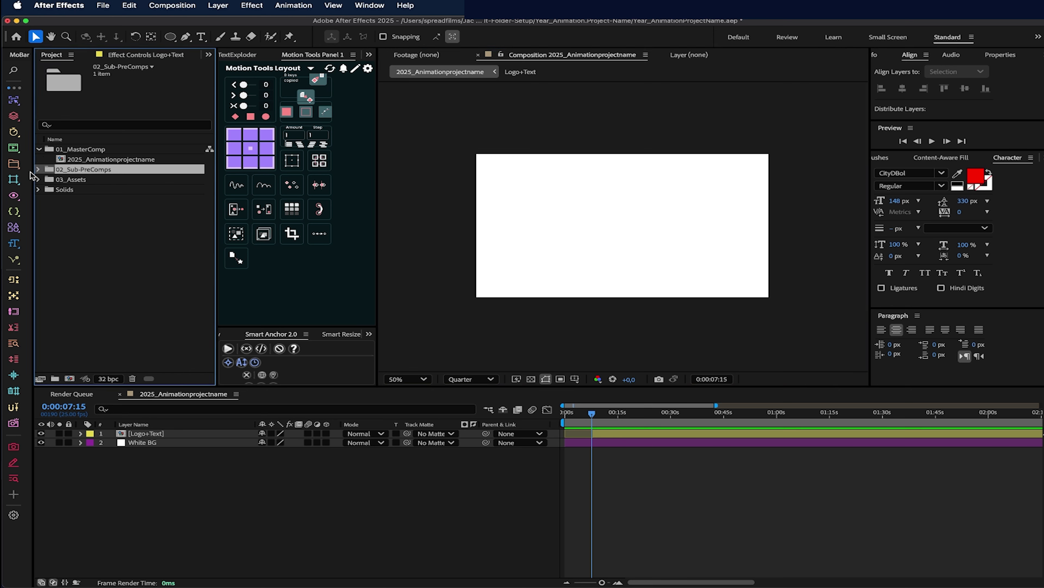
click(37, 170)
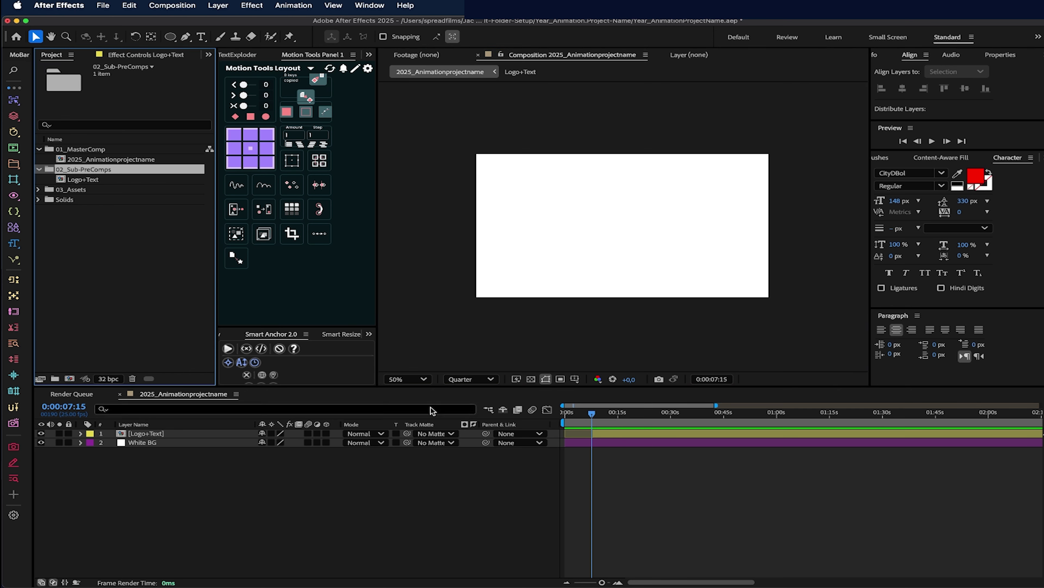
click(193, 434)
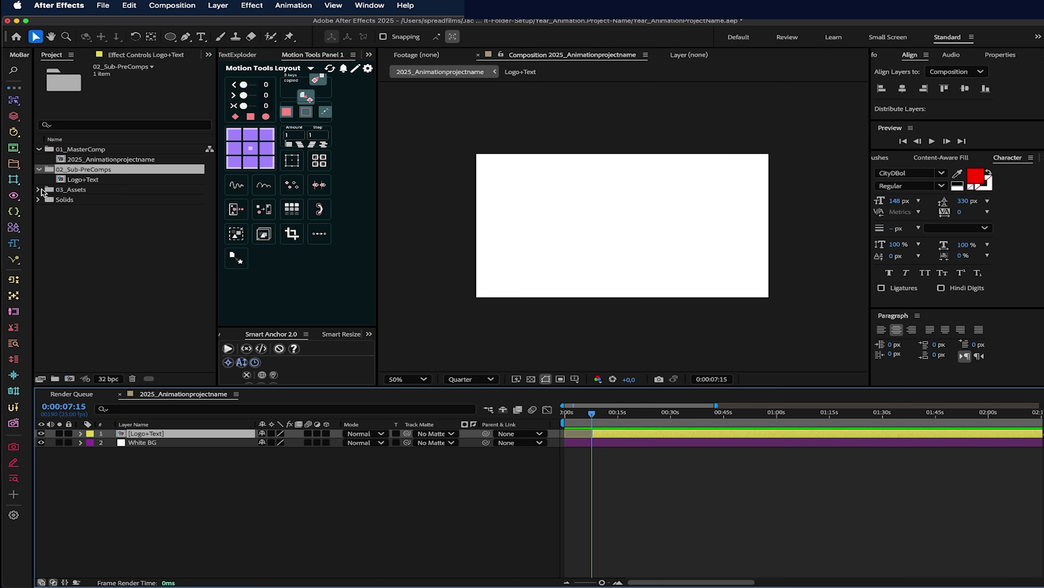
click(88, 200)
click(38, 200)
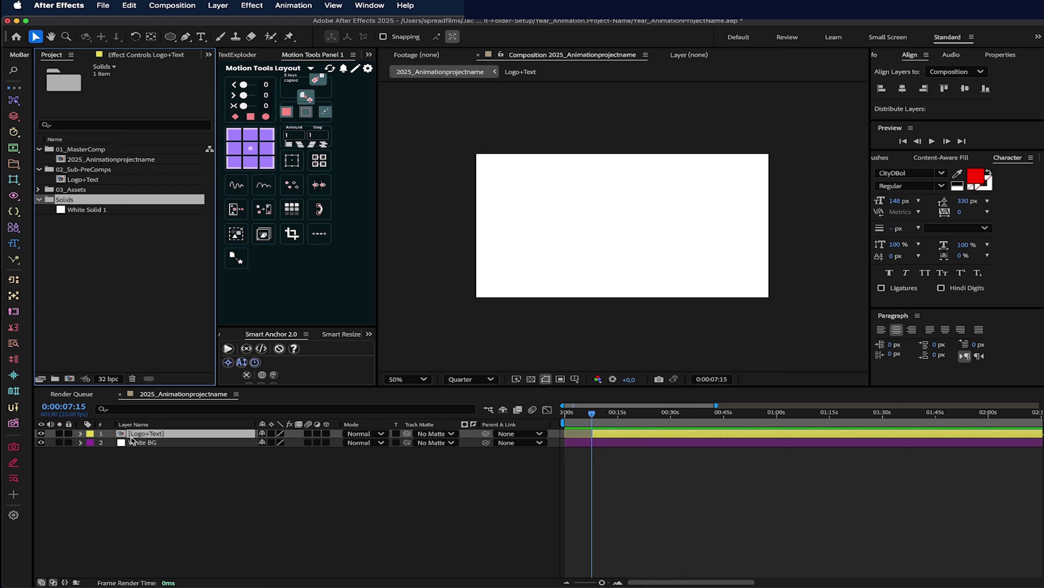
click(138, 441)
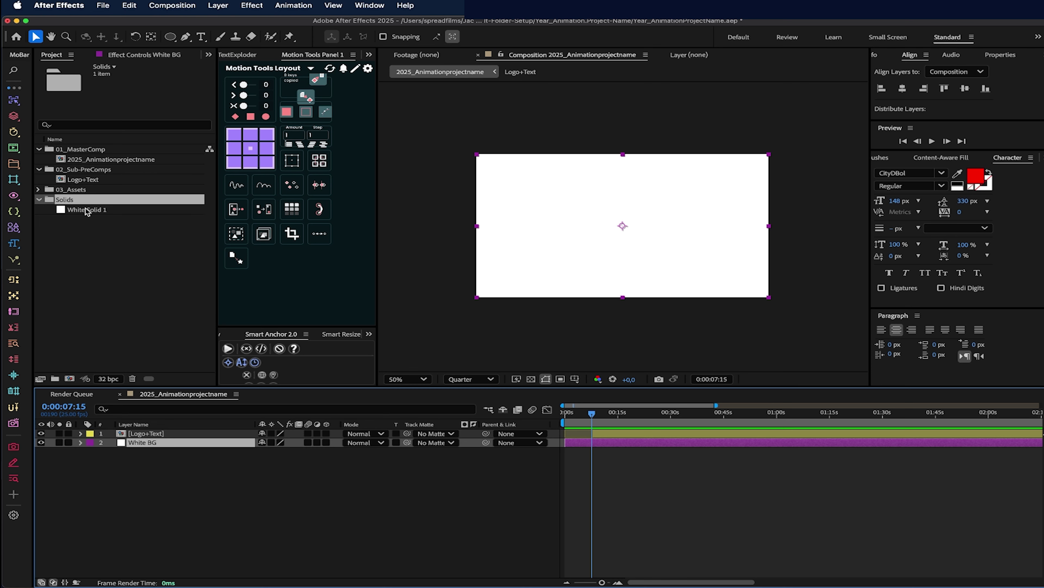
click(39, 199)
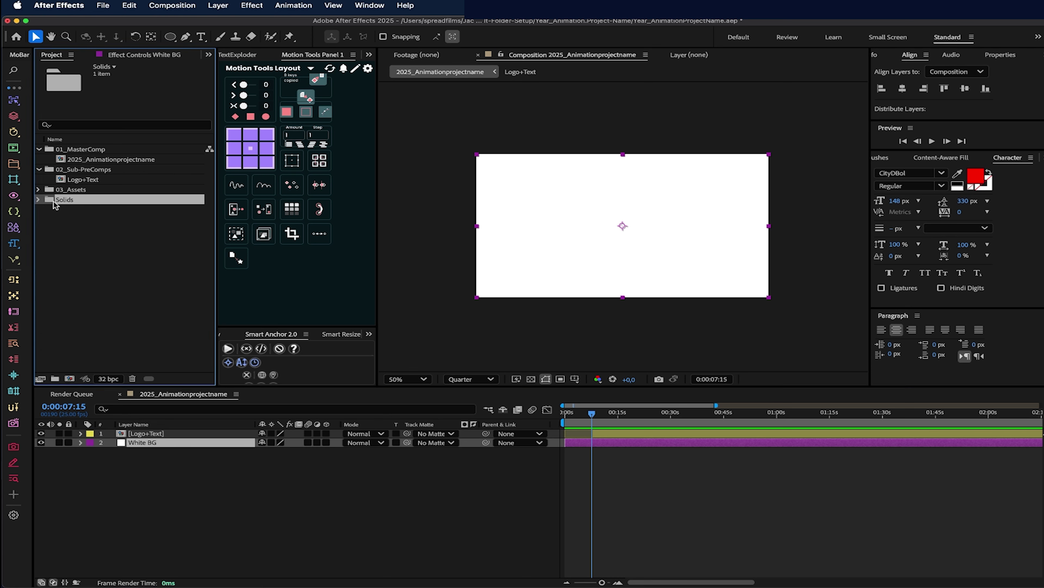
click(65, 205)
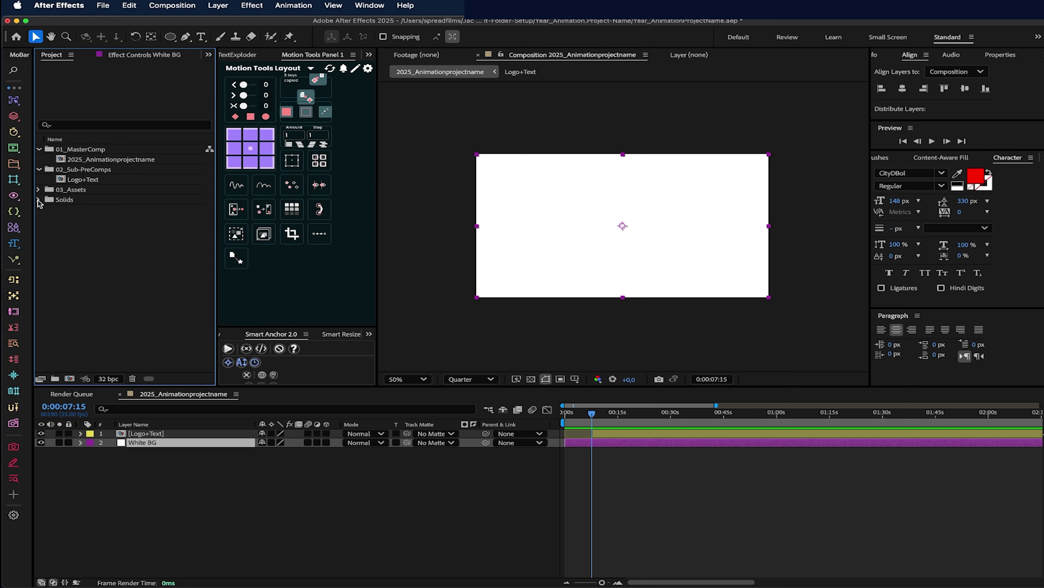
Collapse the 01_MasterComp and 02_Sub-PreComps folders and expand 03_Assets to show its subfolders
click(43, 168)
click(40, 149)
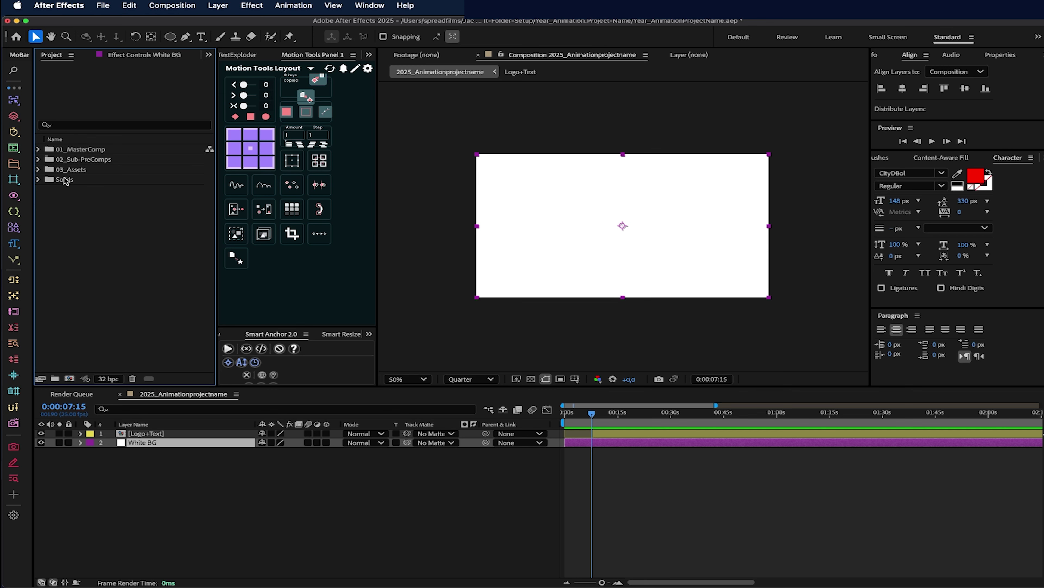
click(37, 170)
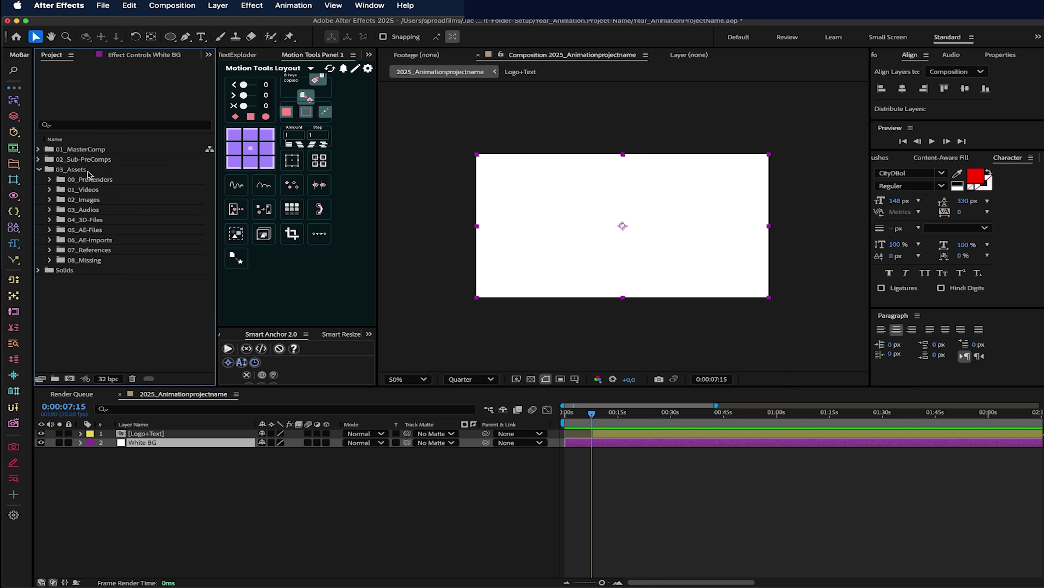
click(36, 170)
click(69, 180)
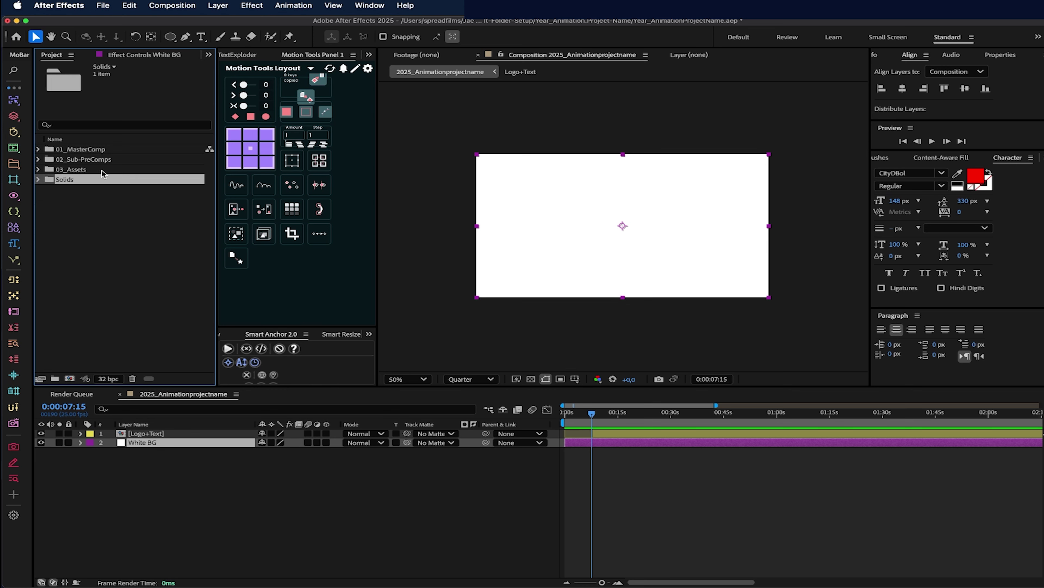
click(49, 170)
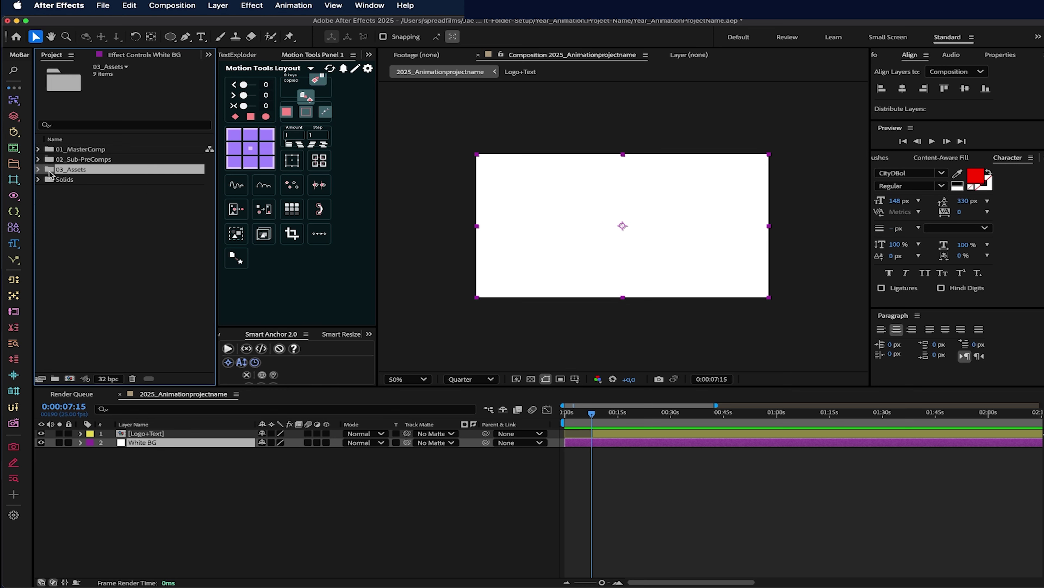
click(38, 170)
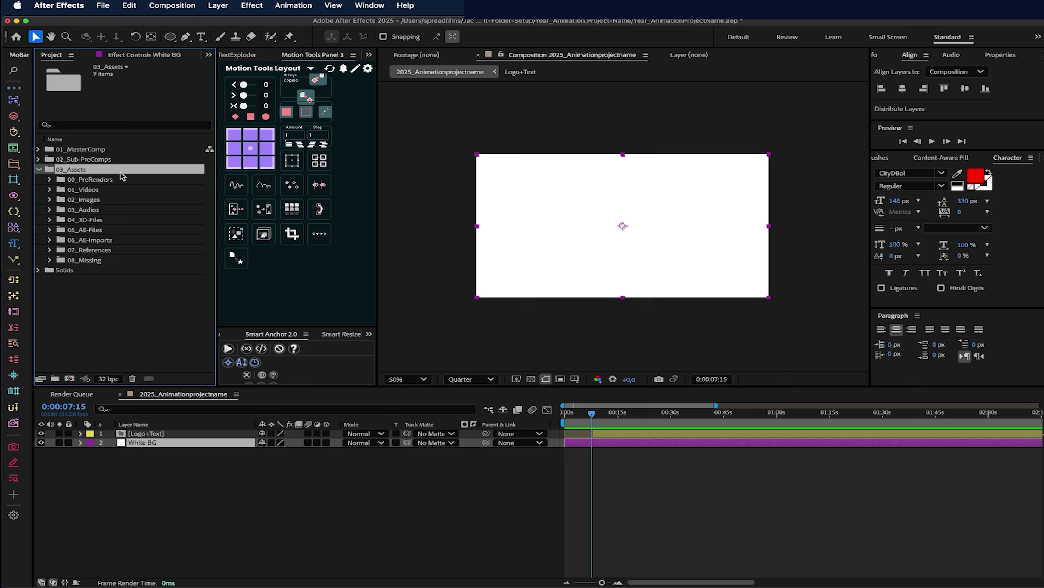
Select the 00_PreRenders subfolder of 03_Assets and the Logo+Text layer in the master composition
click(98, 180)
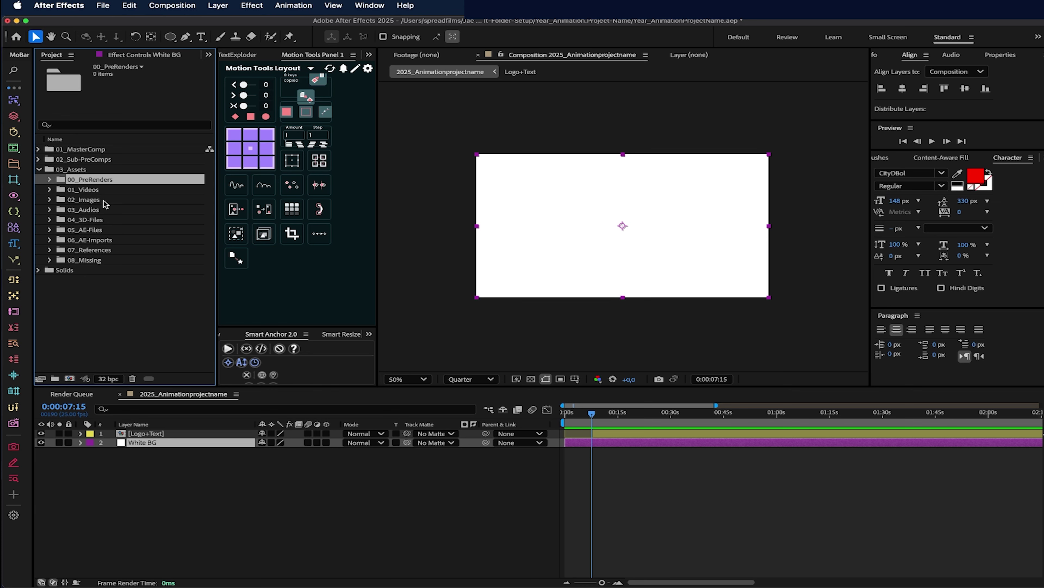
click(98, 190)
click(101, 179)
click(152, 433)
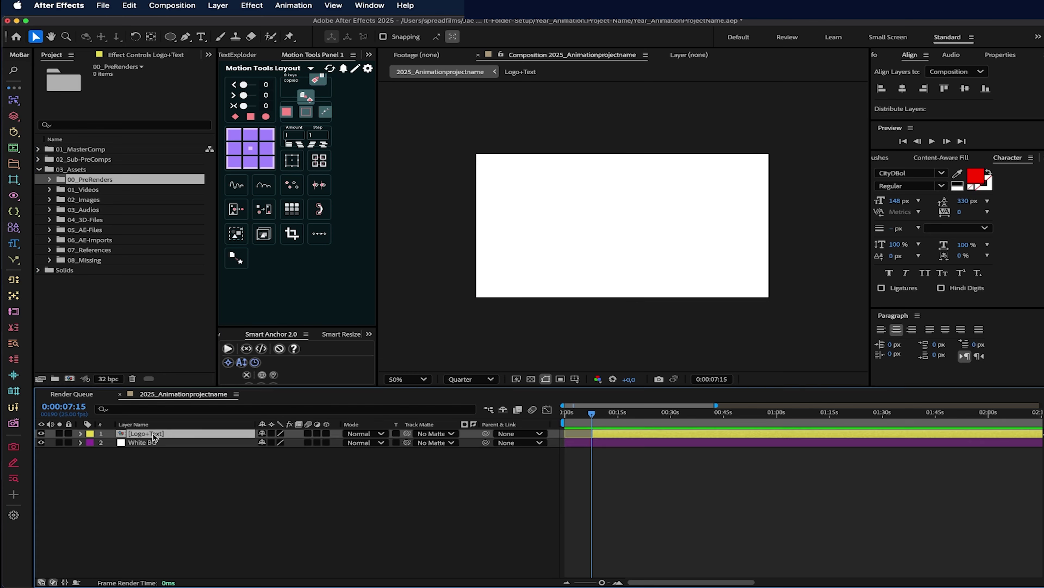
Move the current time to 0:00:26:19 and toggle solo on and off for the Logo+Text layer
drag(604, 412, 660, 412)
click(59, 433)
click(60, 433)
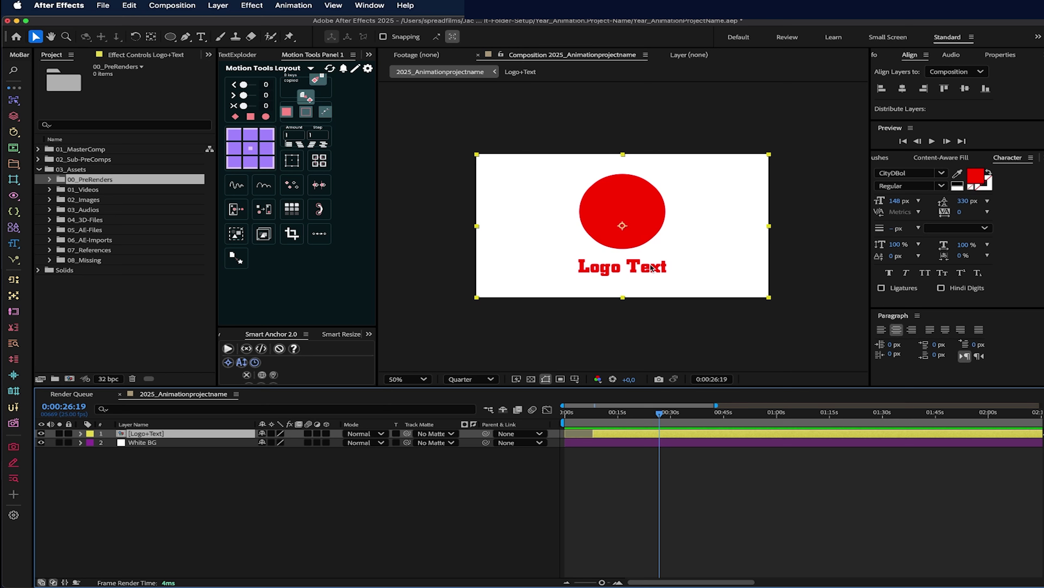
Examine the 03_Assets subfolders from 00_PreRenders through 01_Videos, 02_Images and 03_Audios to 04_3D-Files
click(50, 178)
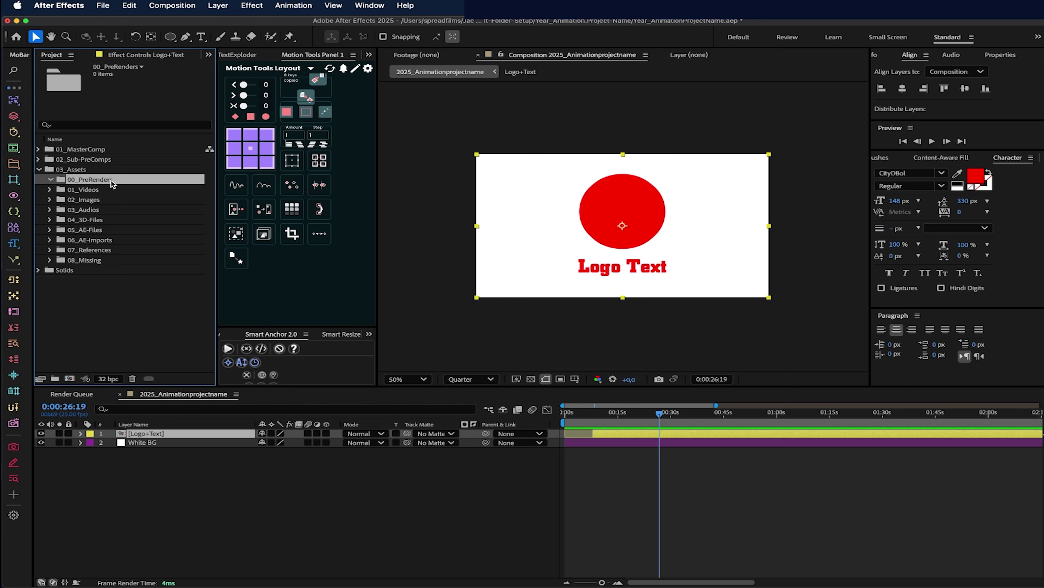
click(50, 180)
click(50, 181)
click(103, 190)
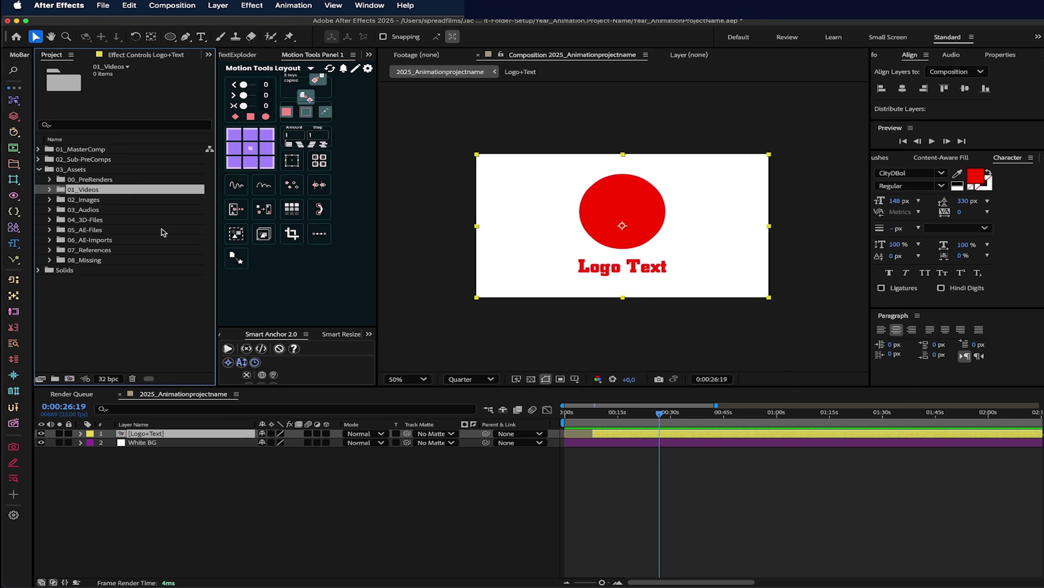
click(112, 200)
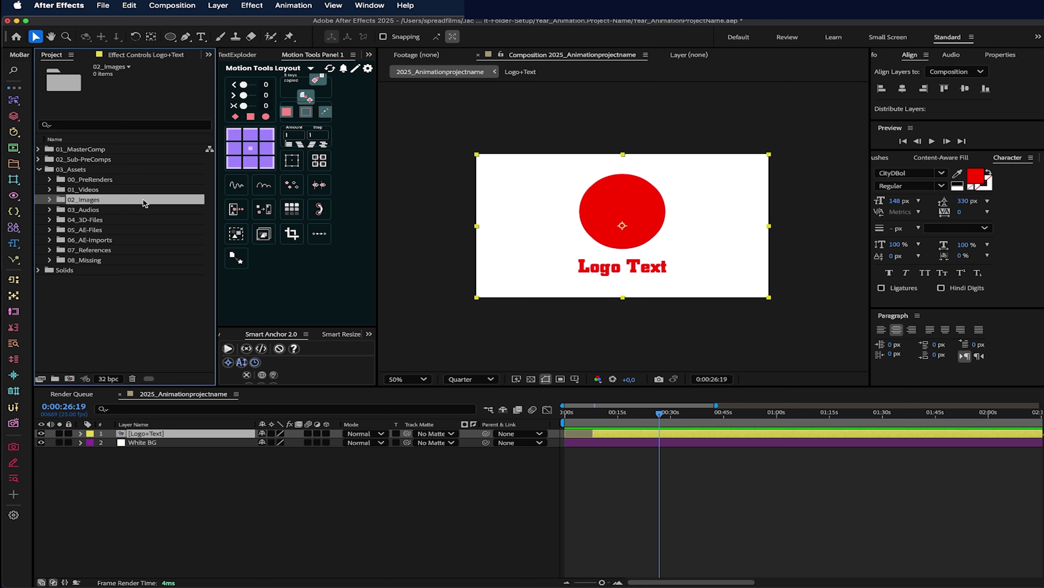
click(120, 206)
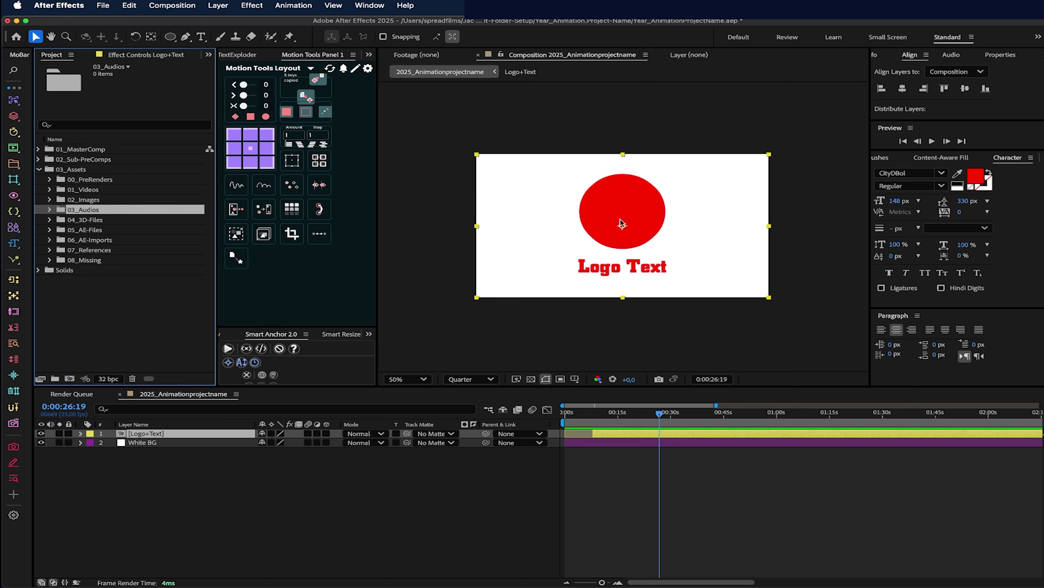
click(149, 220)
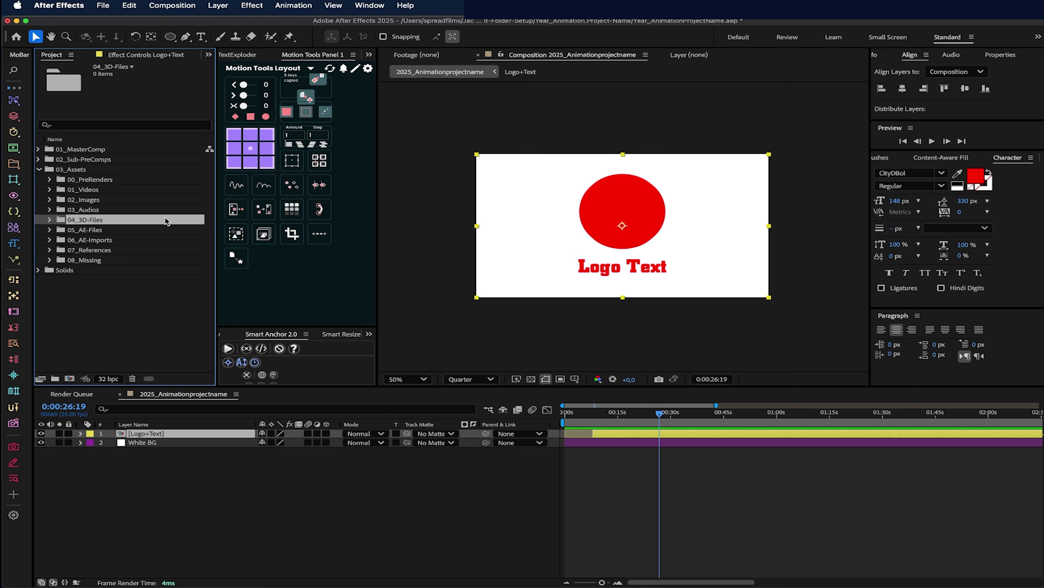
Examine the 05_AE-Files and 06_AE-Imports subfolders and check the composition inside 01_MasterComp
click(91, 232)
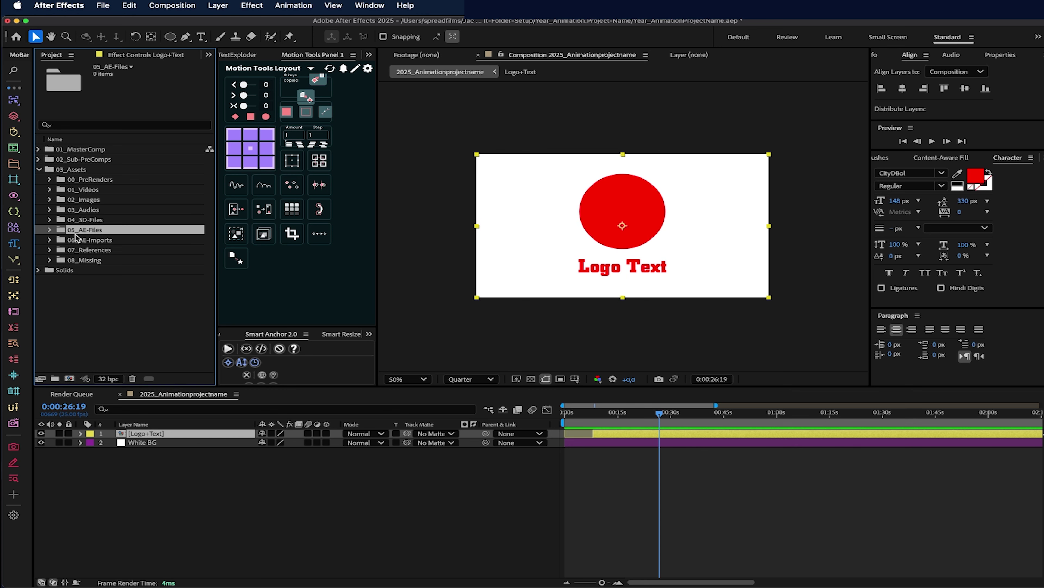
click(97, 243)
click(99, 232)
click(106, 239)
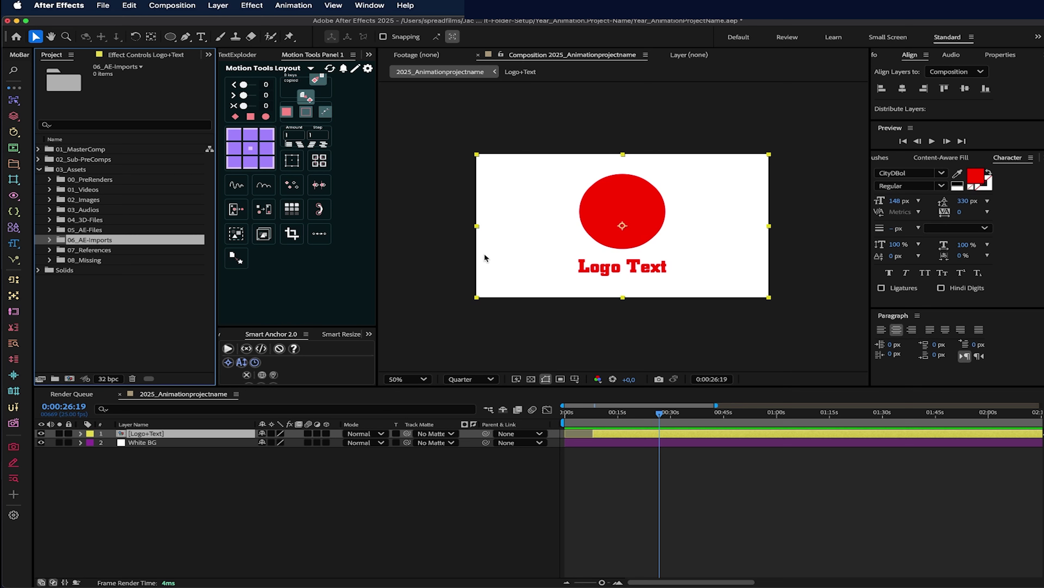
click(37, 149)
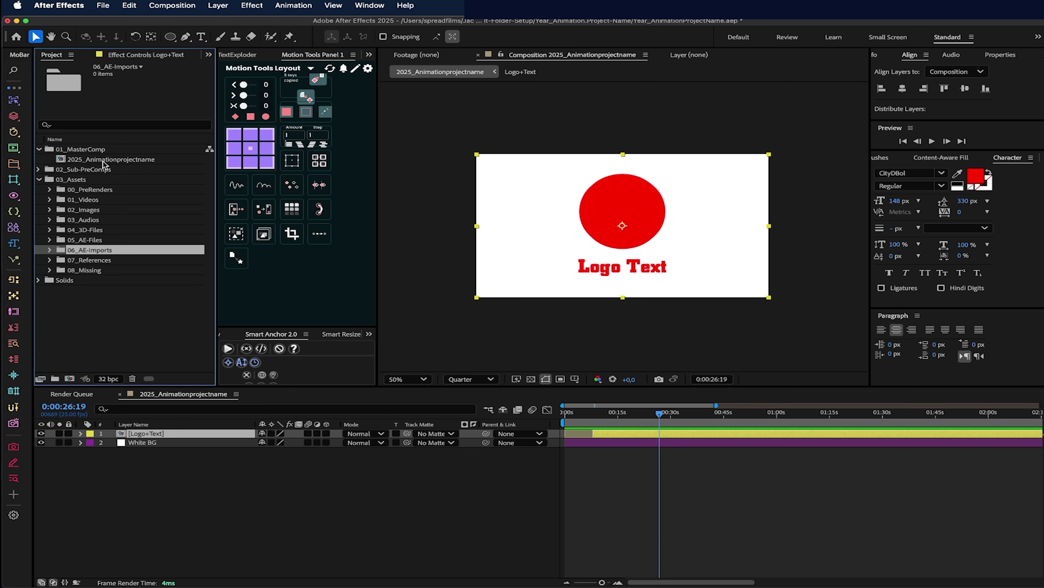
click(39, 150)
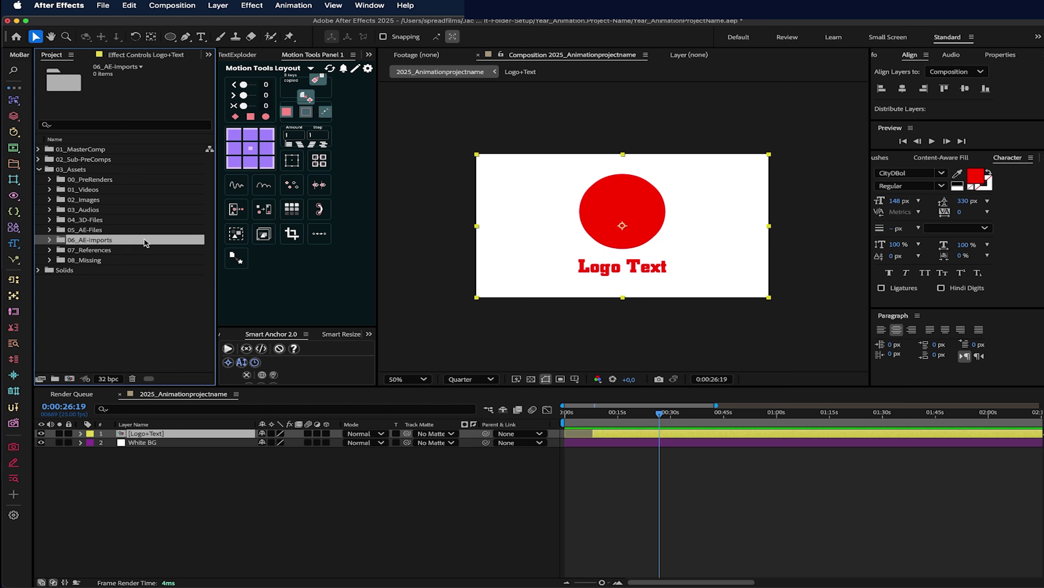
Compare the 07_References subfolder with 02_Images, and look at the 08_Missing subfolder
click(105, 248)
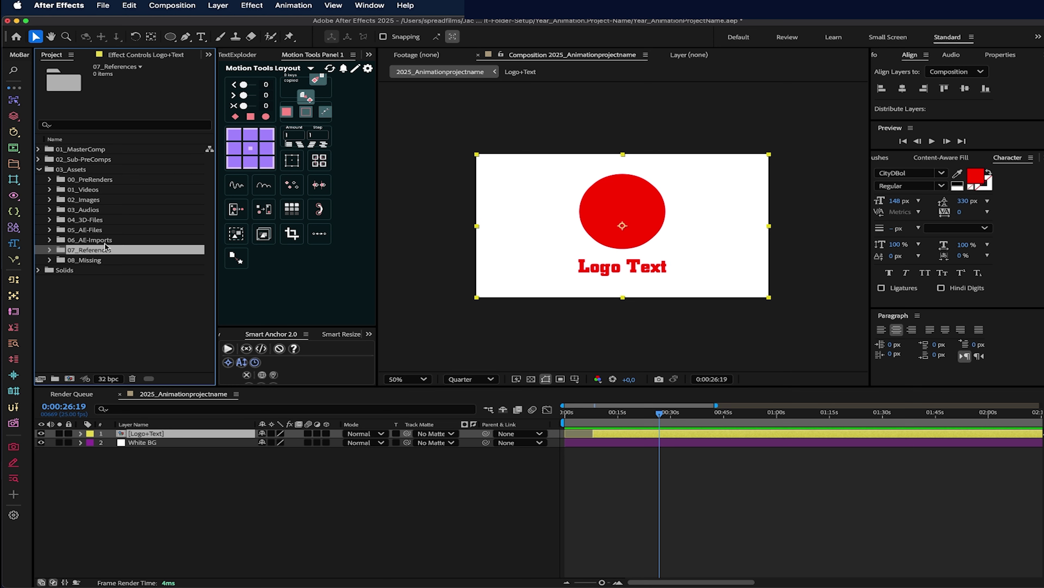
click(99, 199)
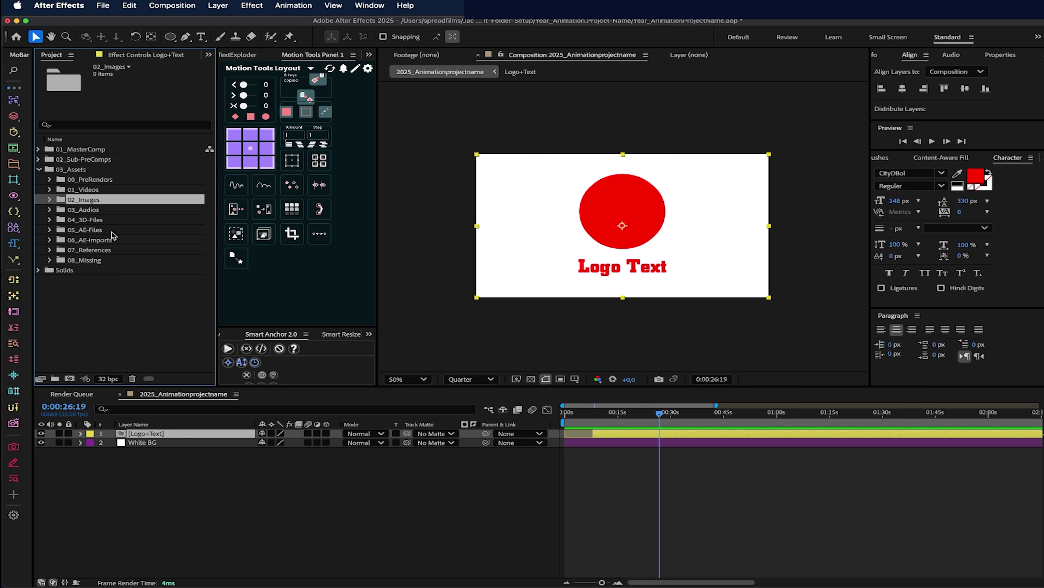
click(108, 250)
click(94, 202)
click(126, 251)
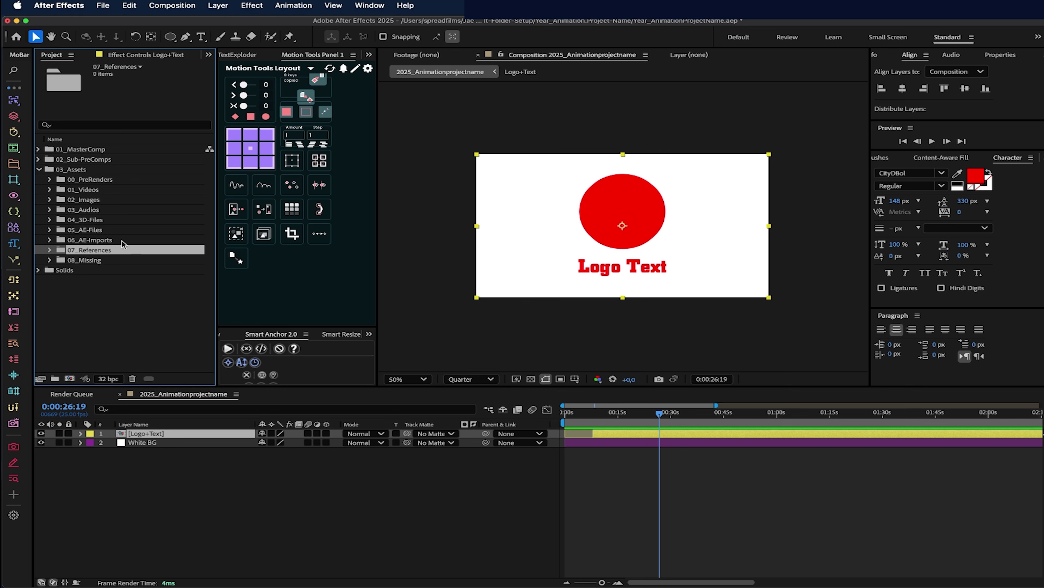
click(95, 260)
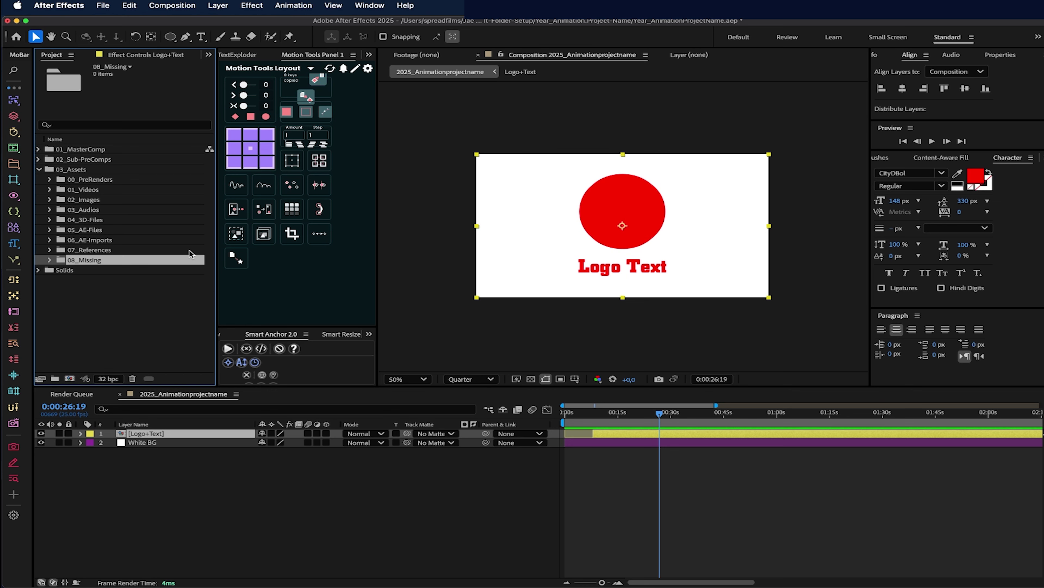
Switch to Finder's Logo Biberacher Filmfestspiele folder and inspect the contents of its _Output folder
super+click(108, 229)
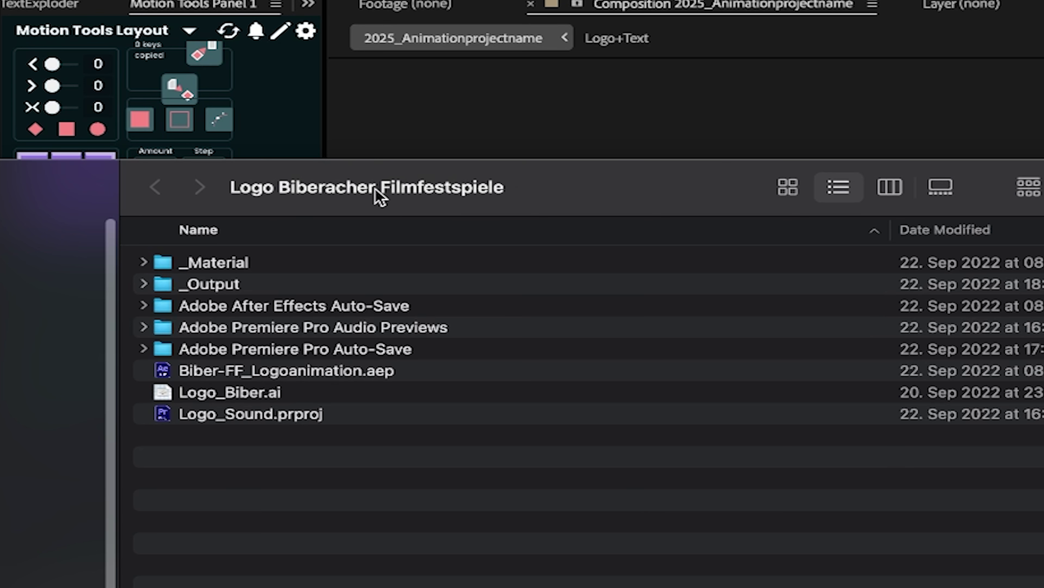
mouse_move(442, 198)
click(144, 284)
click(228, 286)
double_click(229, 287)
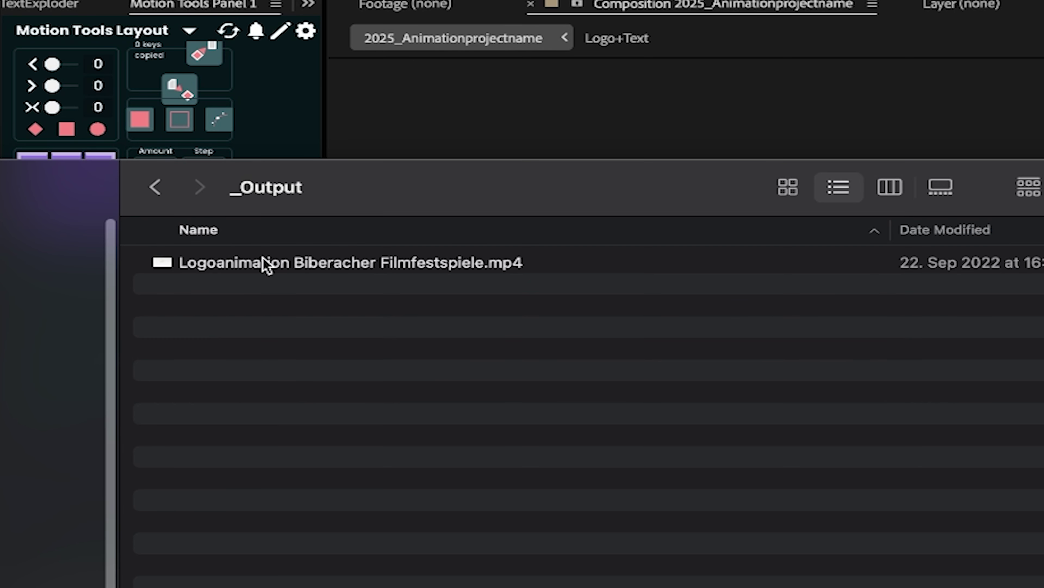
click(156, 188)
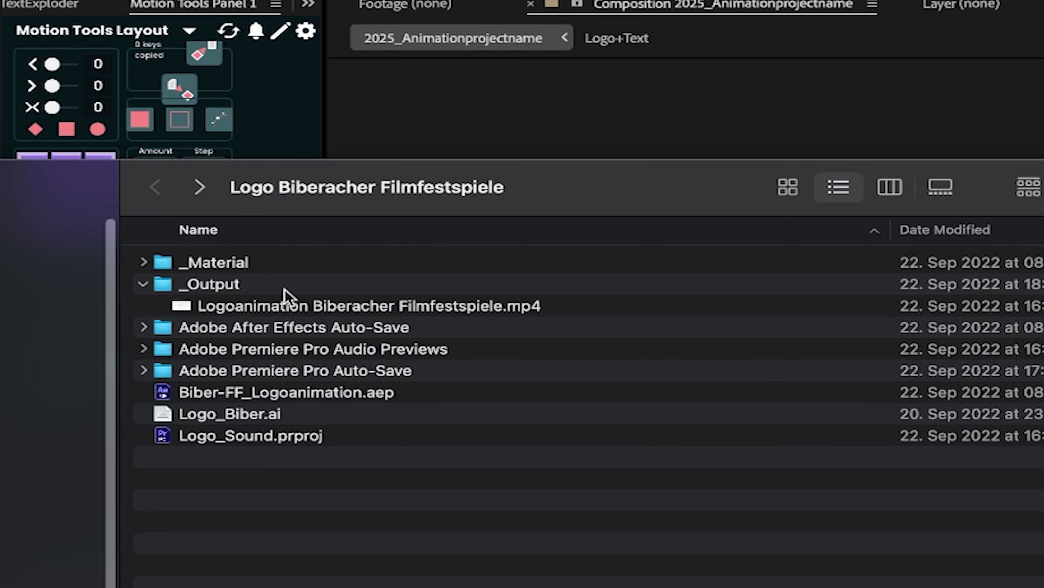
double_click(353, 293)
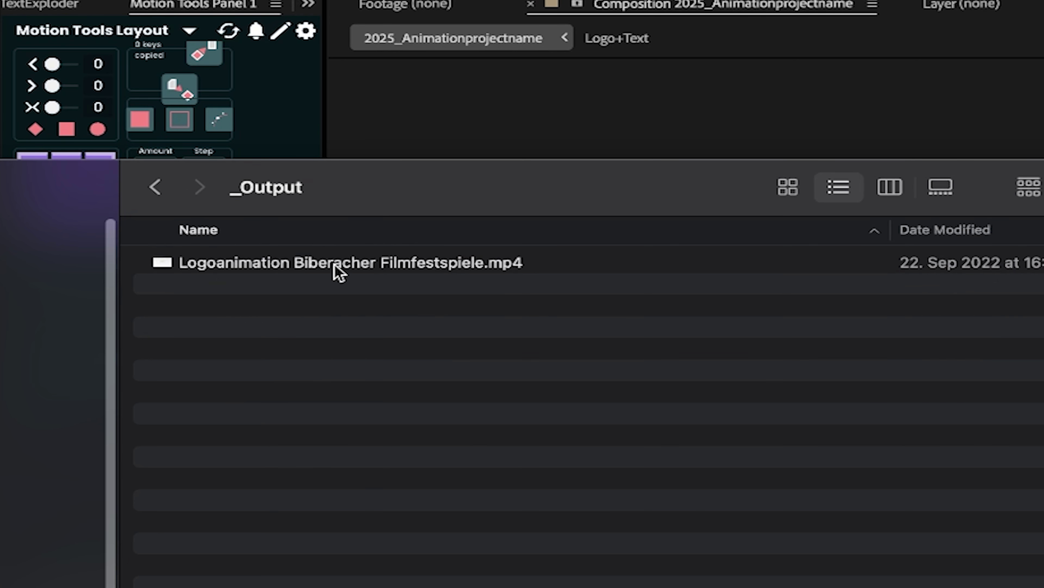
click(156, 189)
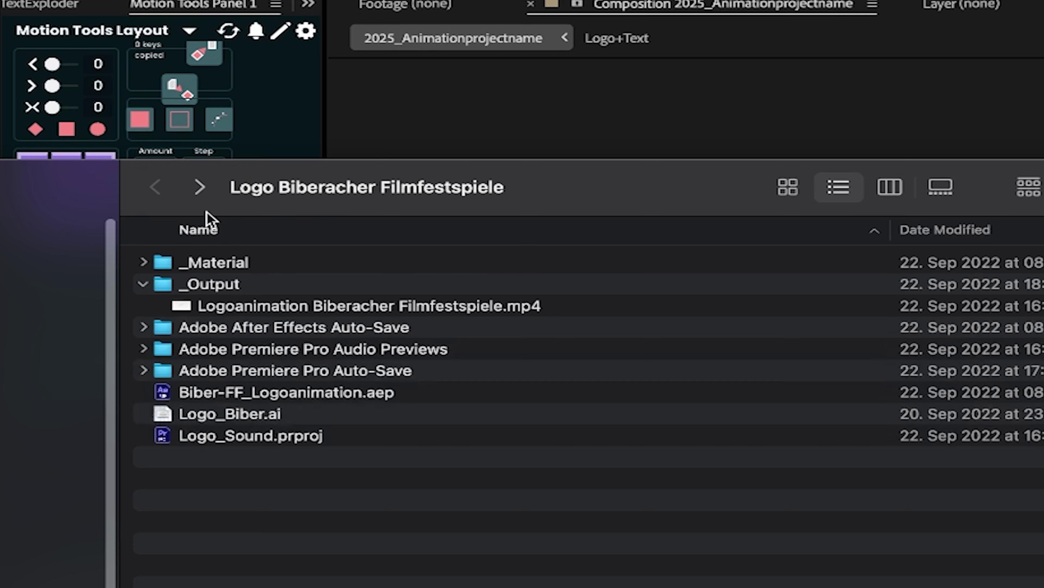
Collapse the _Output folder and select the After Effects Auto-Save, Premiere Pro Audio Previews and Premiere Pro Auto-Save folders
click(268, 334)
click(287, 349)
click(288, 364)
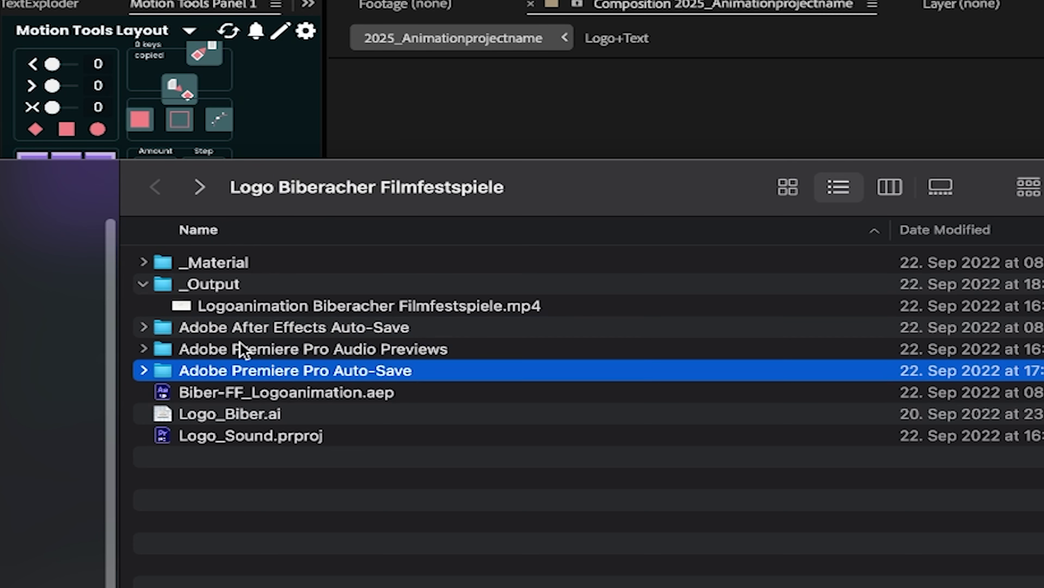
click(145, 284)
click(281, 307)
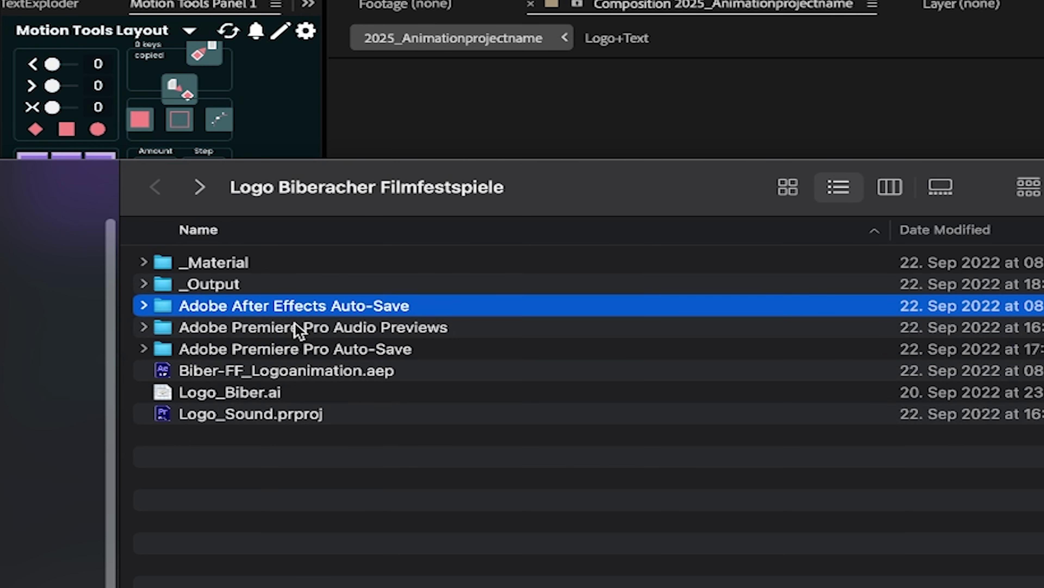
shift+click(302, 339)
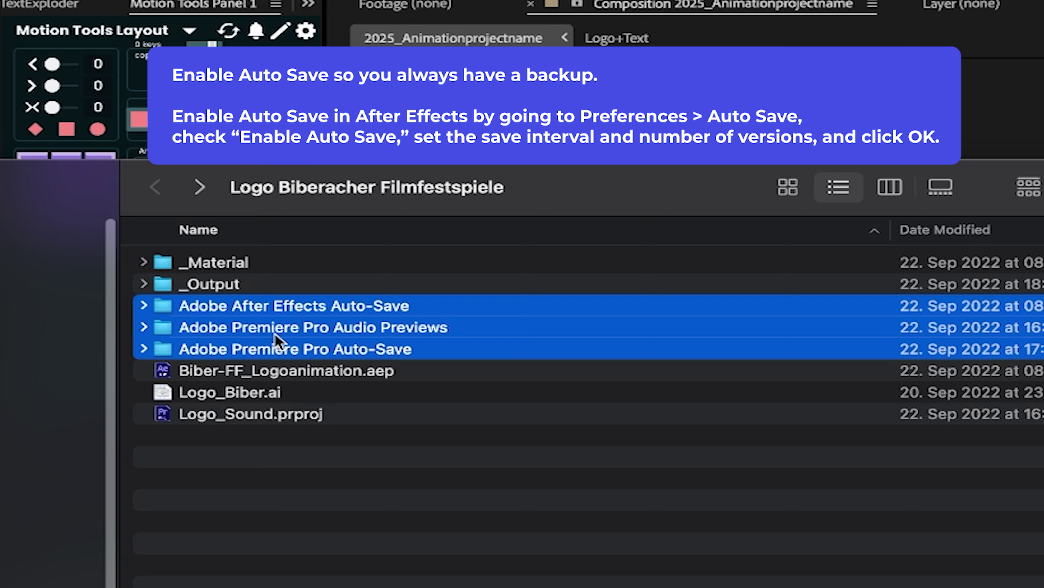
Look at Biber-FF_Logoanimation.aep and examine the backup files inside the Adobe After Effects Auto-Save folder
click(355, 451)
click(322, 377)
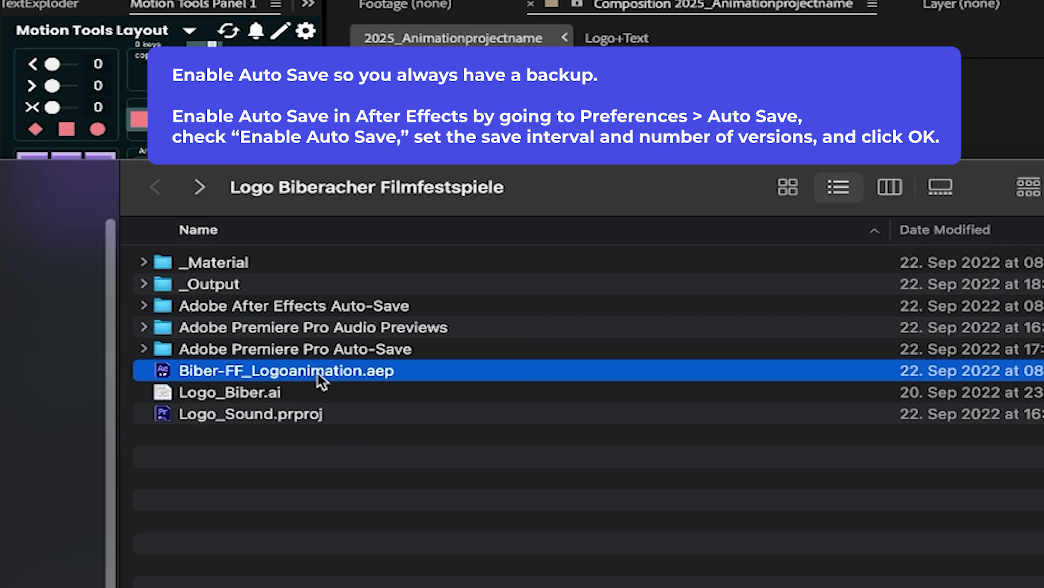
click(367, 309)
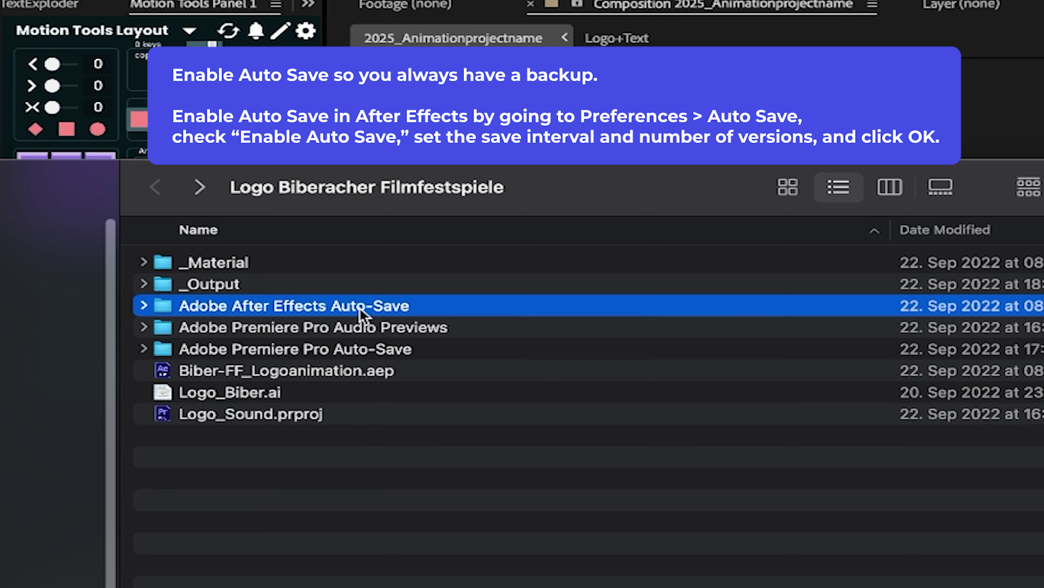
click(145, 307)
click(145, 307)
click(144, 307)
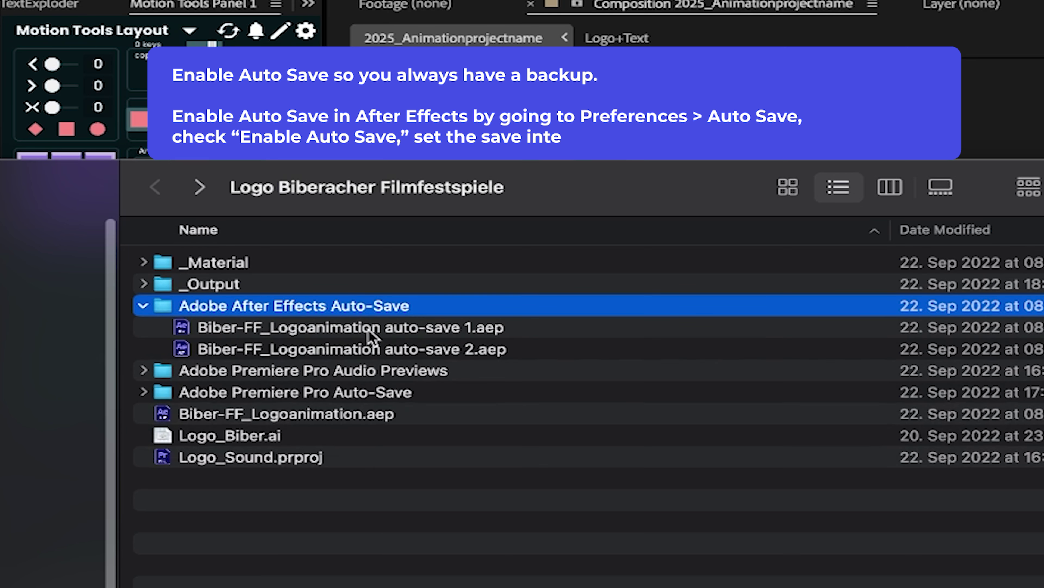
click(144, 306)
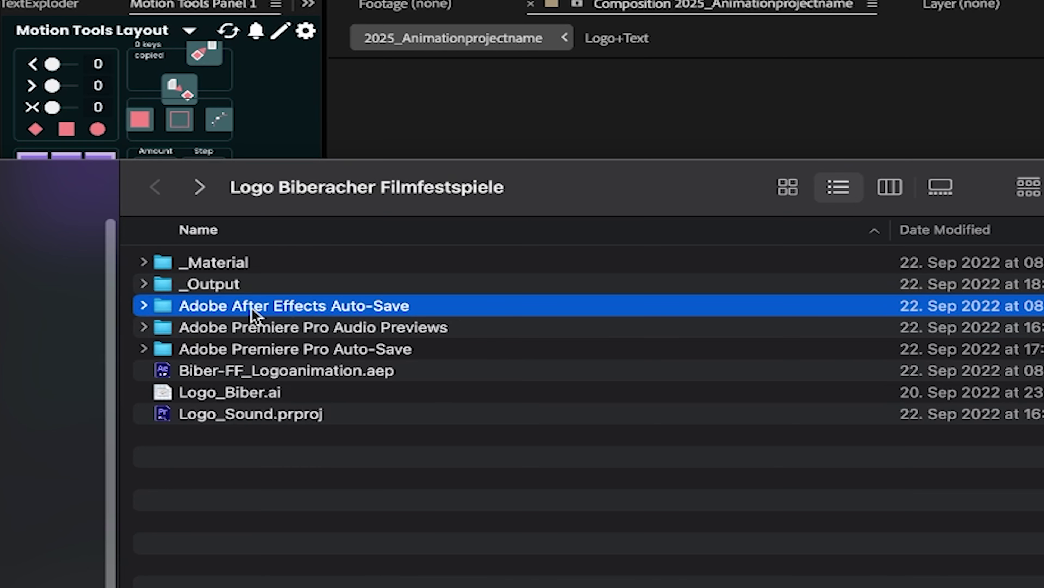
Review the loose files Biber-FF_Logoanimation.aep, Logo_Biber.ai and Logo_Sound.prproj in the project folder
click(345, 372)
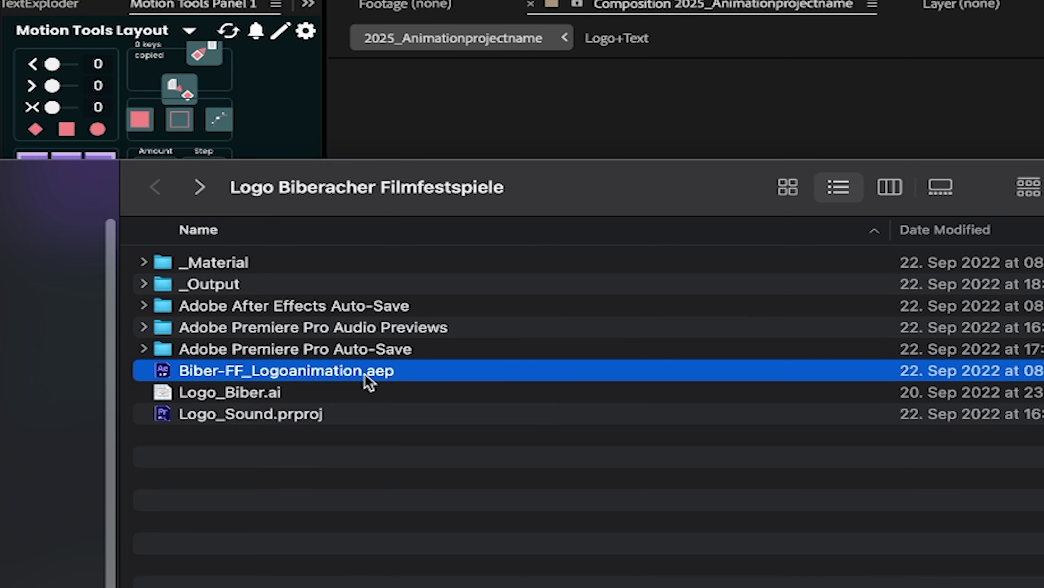
click(255, 397)
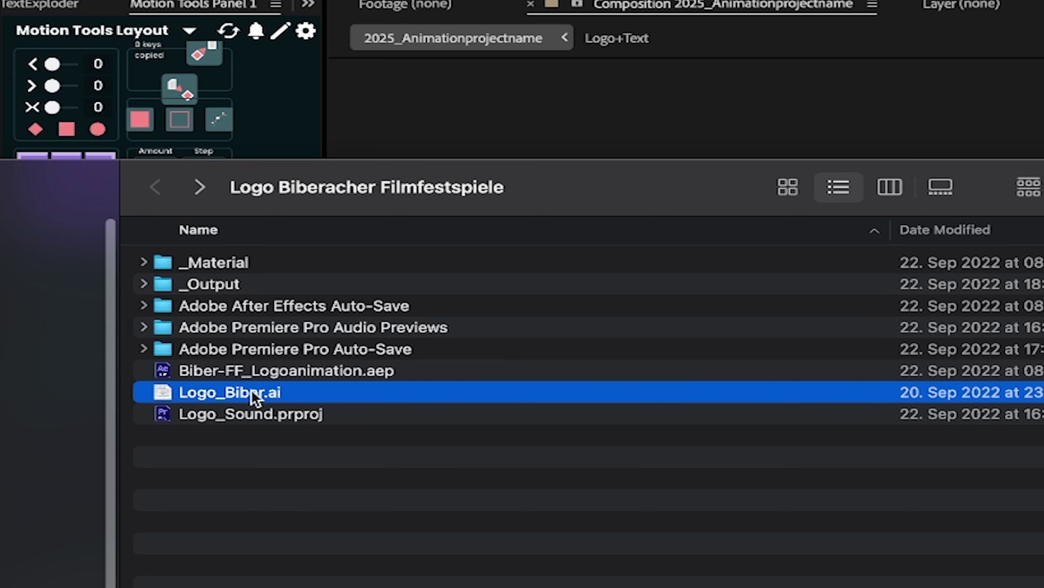
click(259, 441)
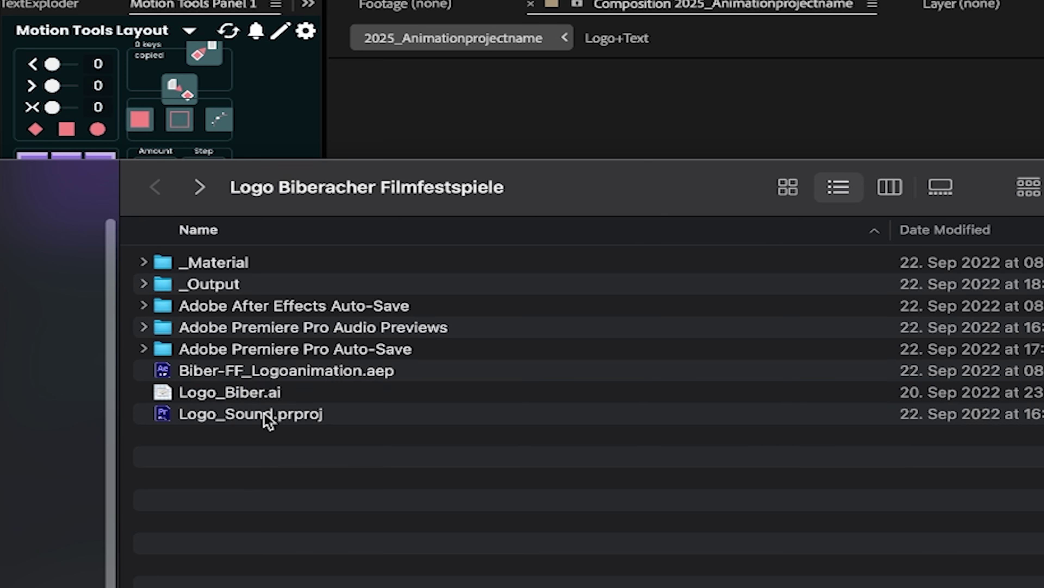
click(284, 417)
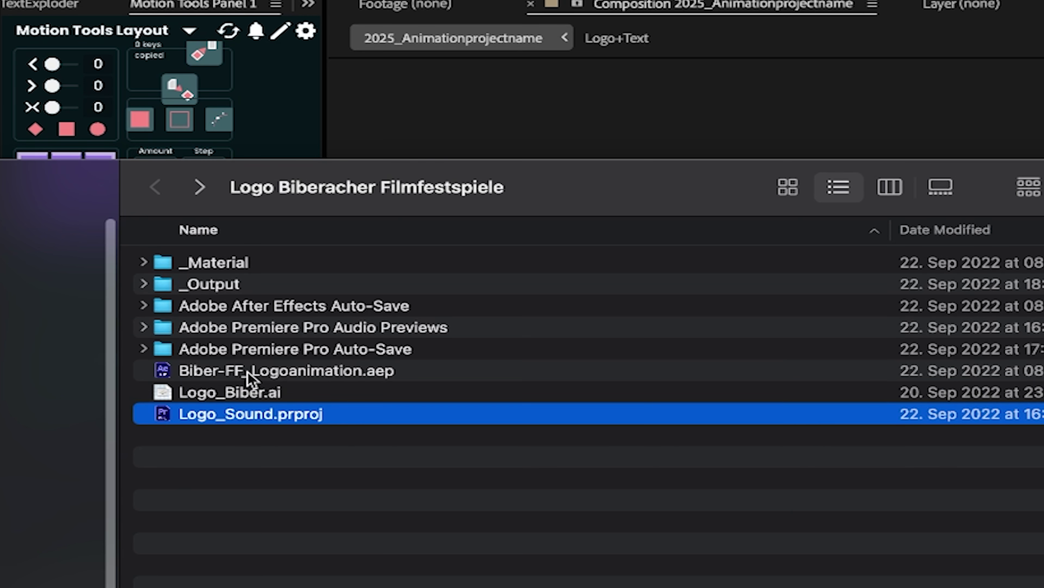
Open the _Material folder of the Logo Biberacher Filmfestspiele project and reposition the Finder window
click(144, 263)
double_click(224, 263)
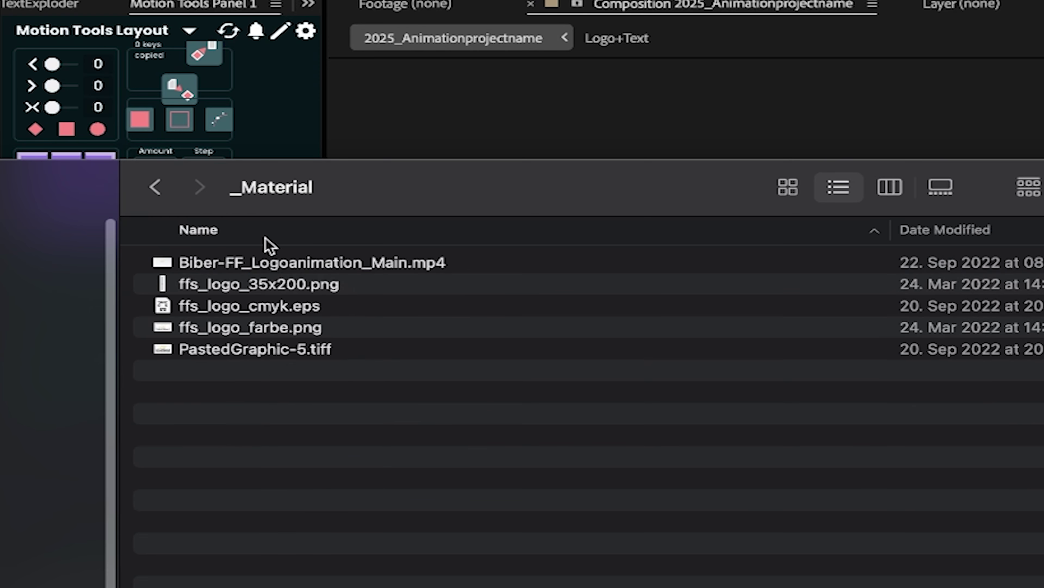
click(156, 188)
double_click(216, 265)
drag(387, 197, 364, 200)
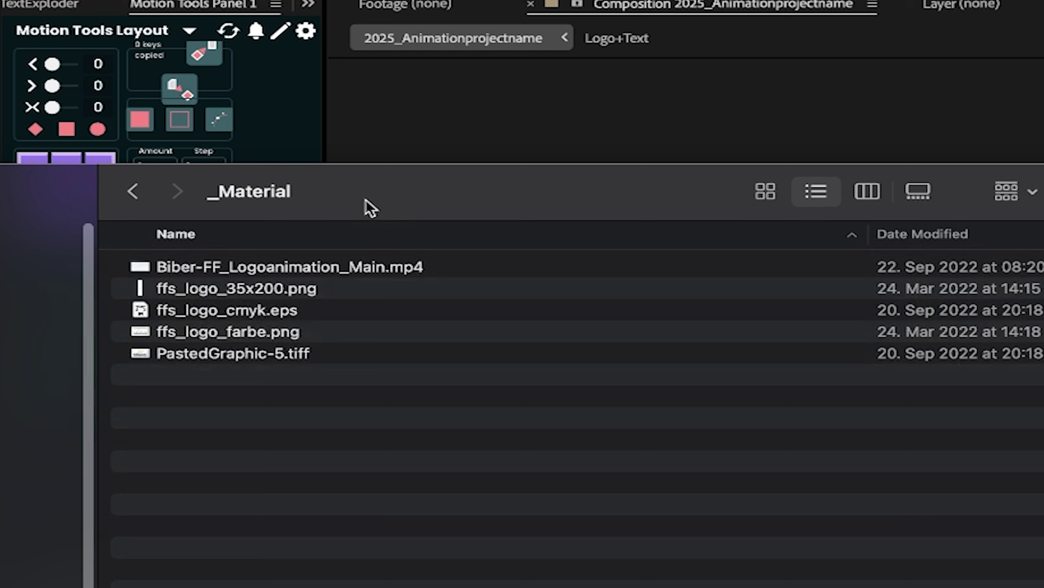
click(138, 194)
double_click(212, 267)
drag(308, 222, 422, 221)
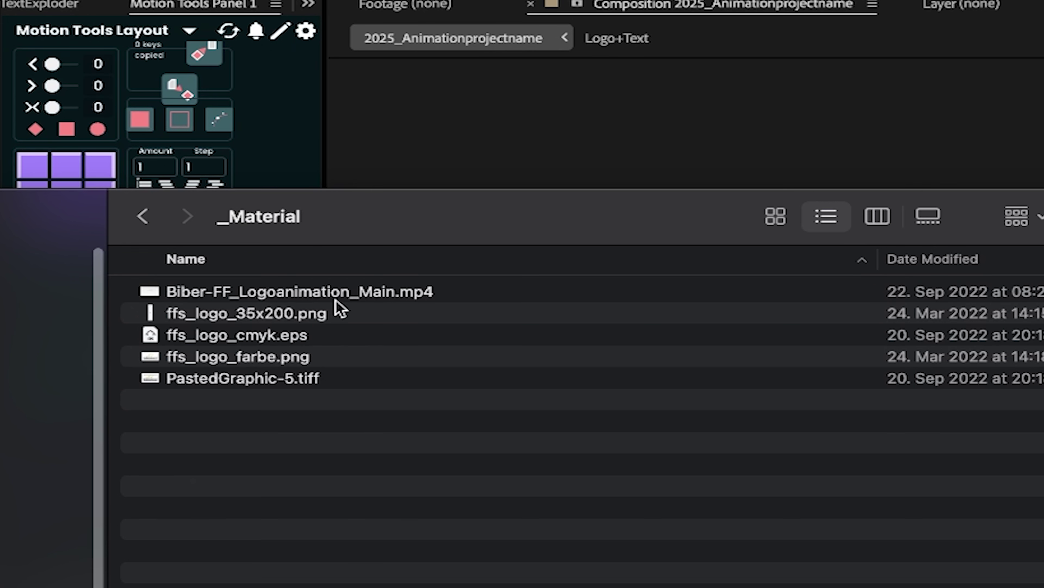
Create a folder named _Video inside _Material and select the file ffs_logo_cmyk.eps
click(344, 295)
right_click(267, 478)
click(308, 495)
text(_Video)
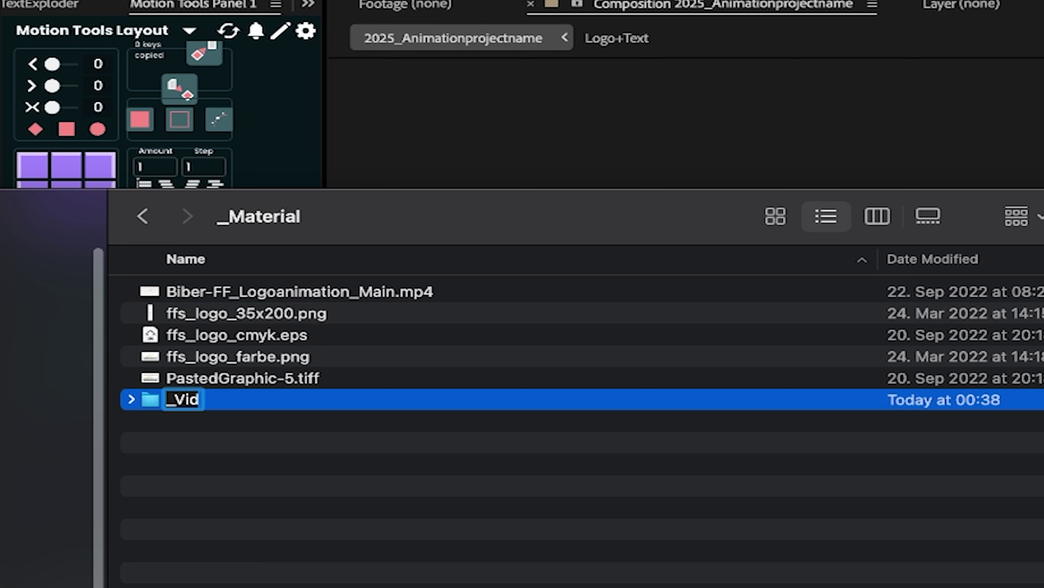
key(Return)
drag(317, 306, 325, 328)
click(249, 357)
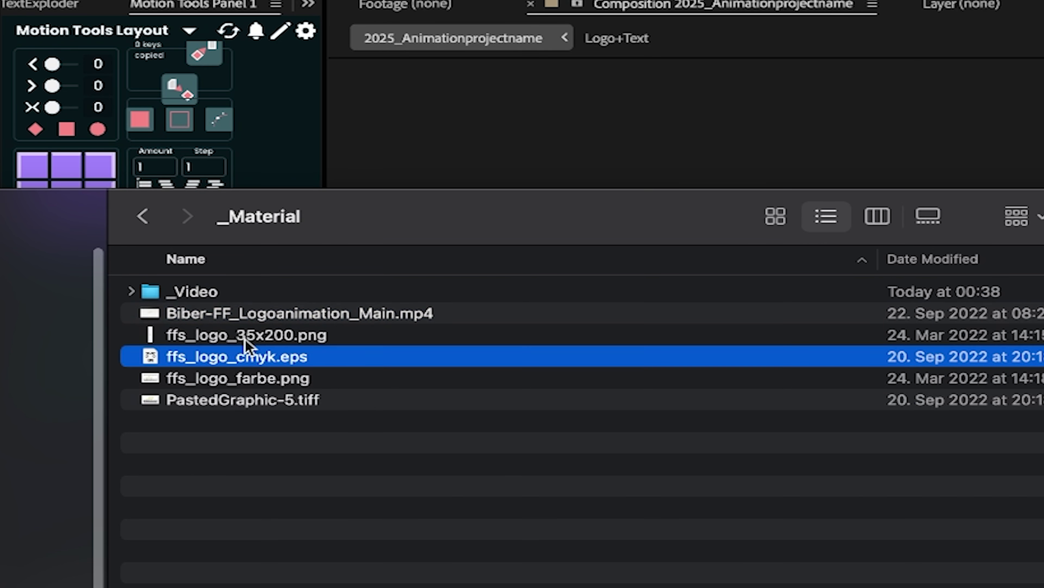
Create a folder named _Images inside _Material and try to move the four logo image files into it
click(245, 335)
right_click(293, 477)
click(364, 494)
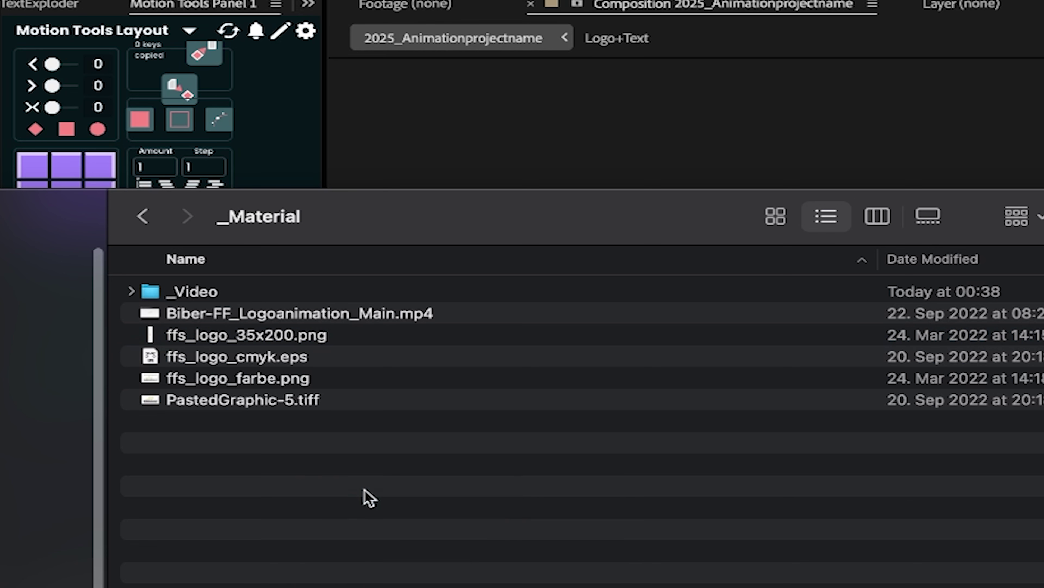
text(_IMGAE)
key(BackSpace)
key(BackSpace)
key(BackSpace)
key(BackSpace)
key(BackSpace)
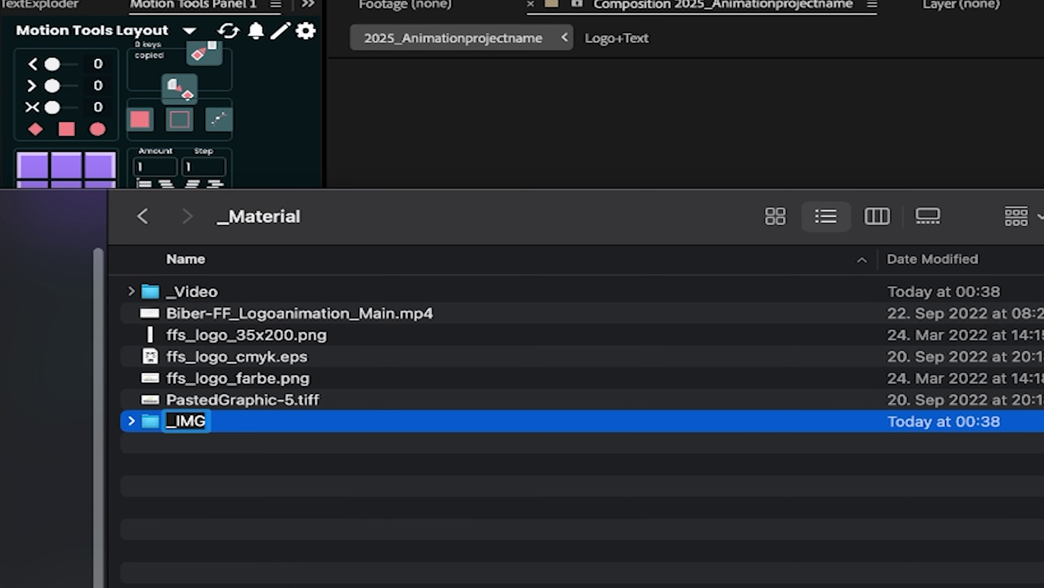
text(Images)
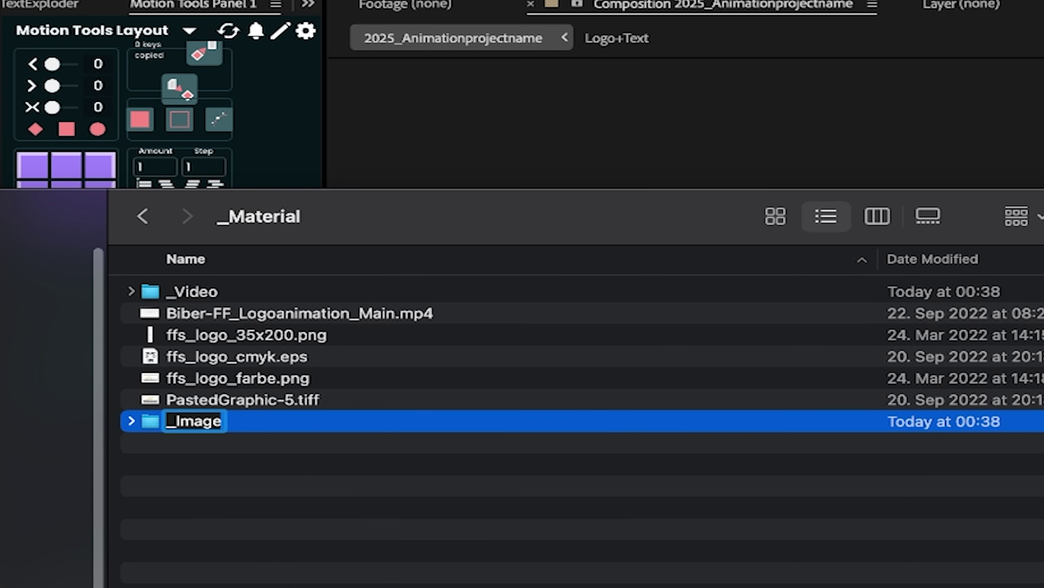
key(Return)
drag(255, 448, 204, 320)
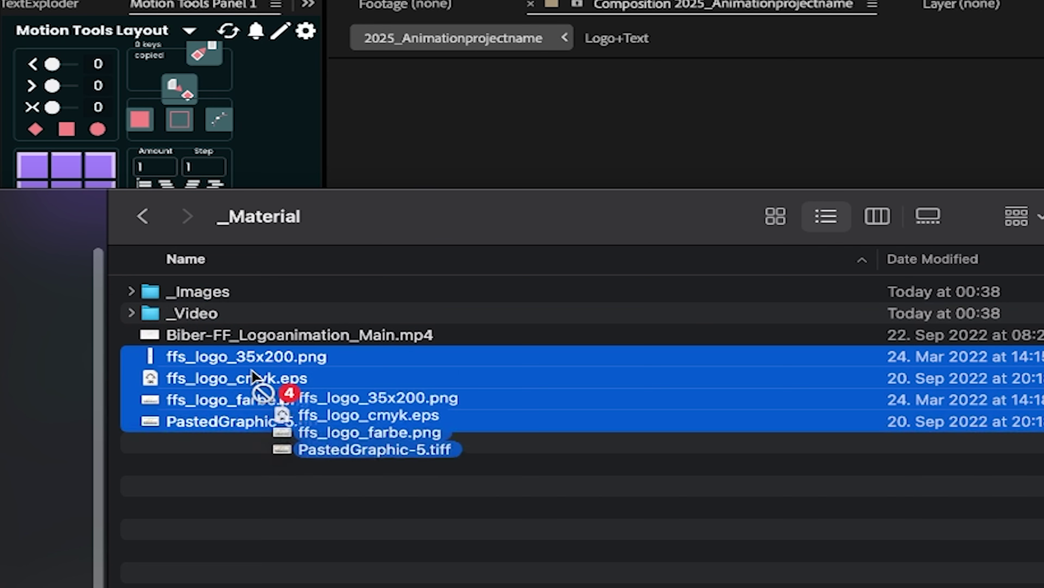
Delete the _Images and _Video folders from _Material, return to the Logo Biberacher Filmfestspiele folder and collapse _Material
click(202, 317)
shift+click(217, 293)
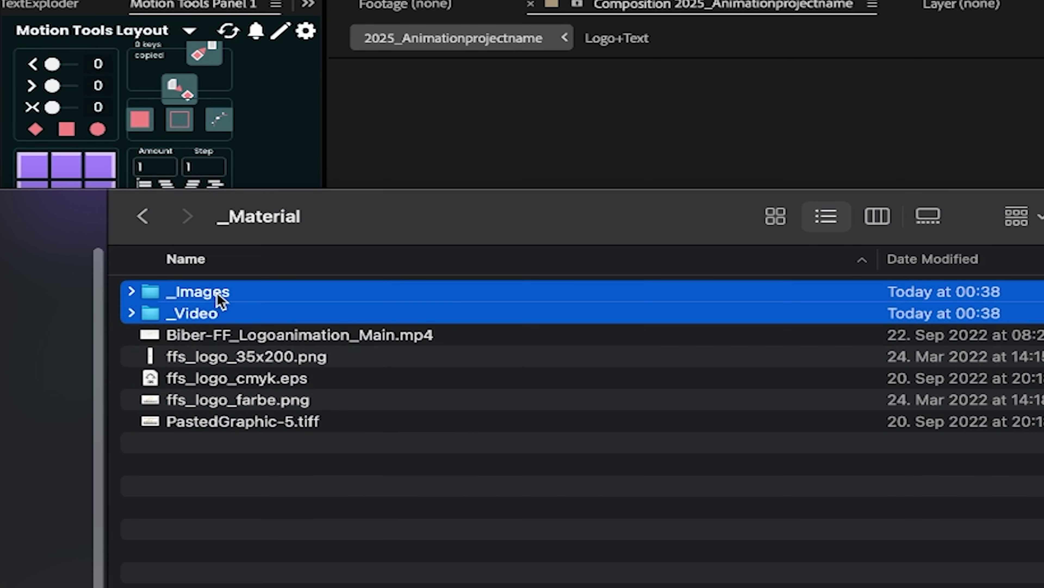
key(super+BackSpace)
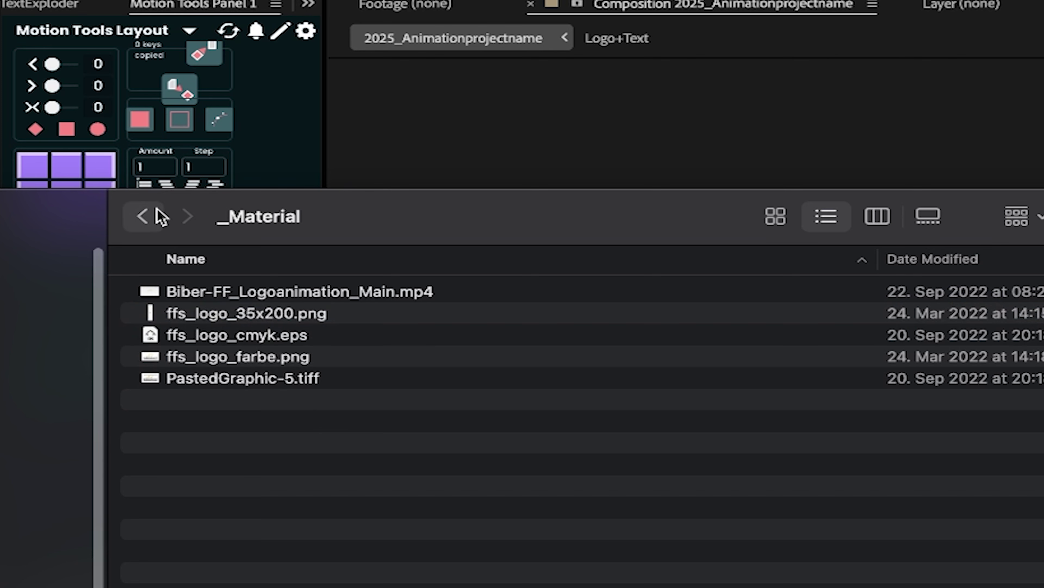
click(143, 216)
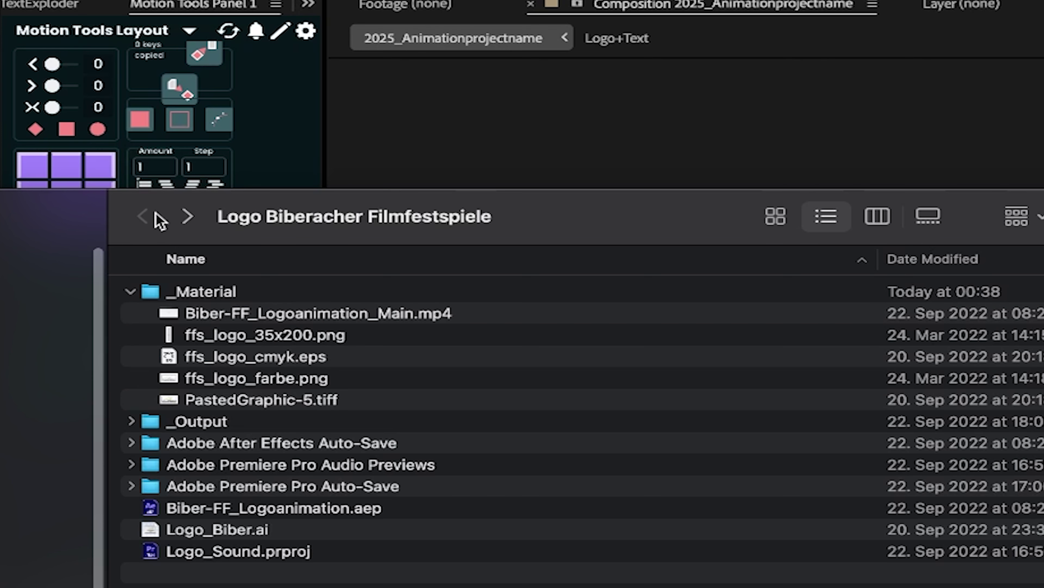
click(132, 292)
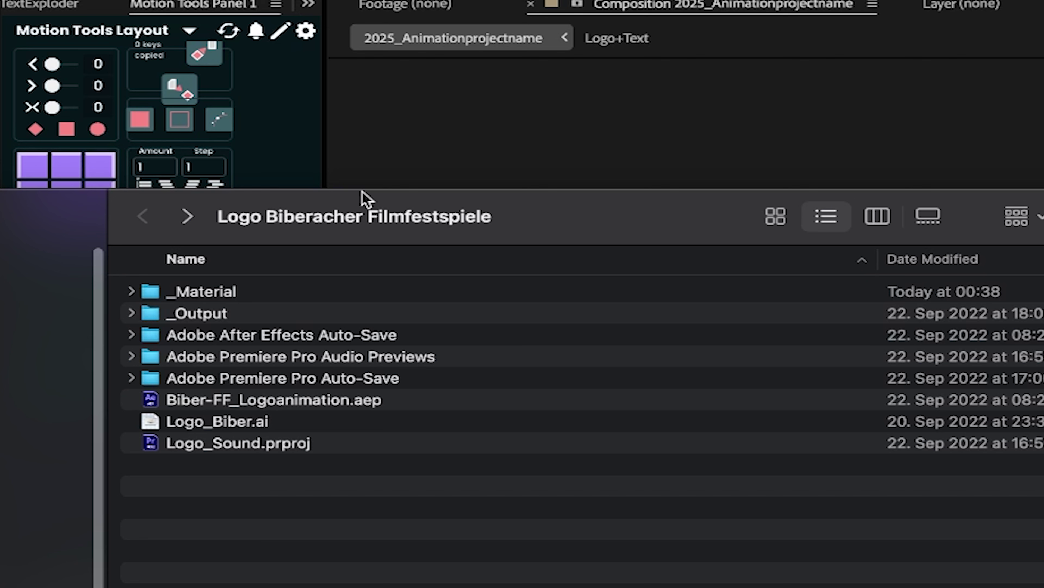
Open the project file Biber-FF_Logoanimation.aep in After Effects
click(311, 407)
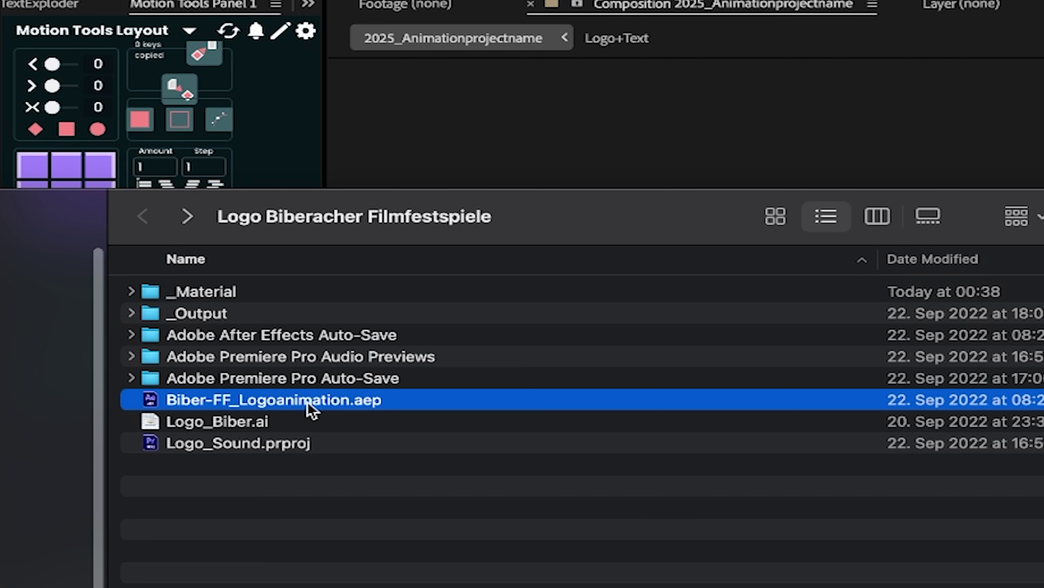
double_click(267, 404)
click(592, 344)
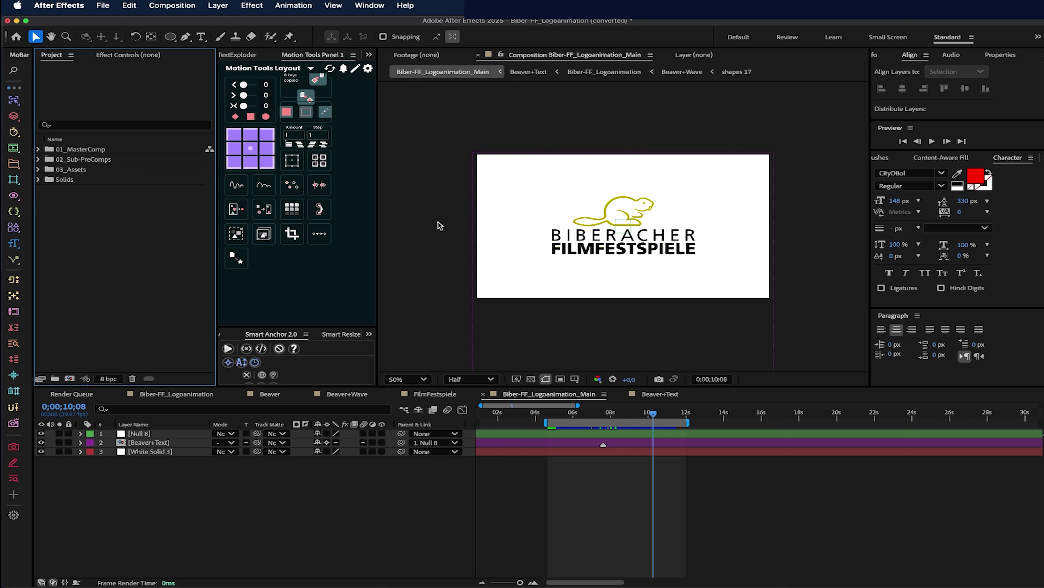
Examine the contents of the 01_MasterComp and 02_Sub-PreComps project folders, leaving only 01_MasterComp expanded
click(39, 149)
click(38, 169)
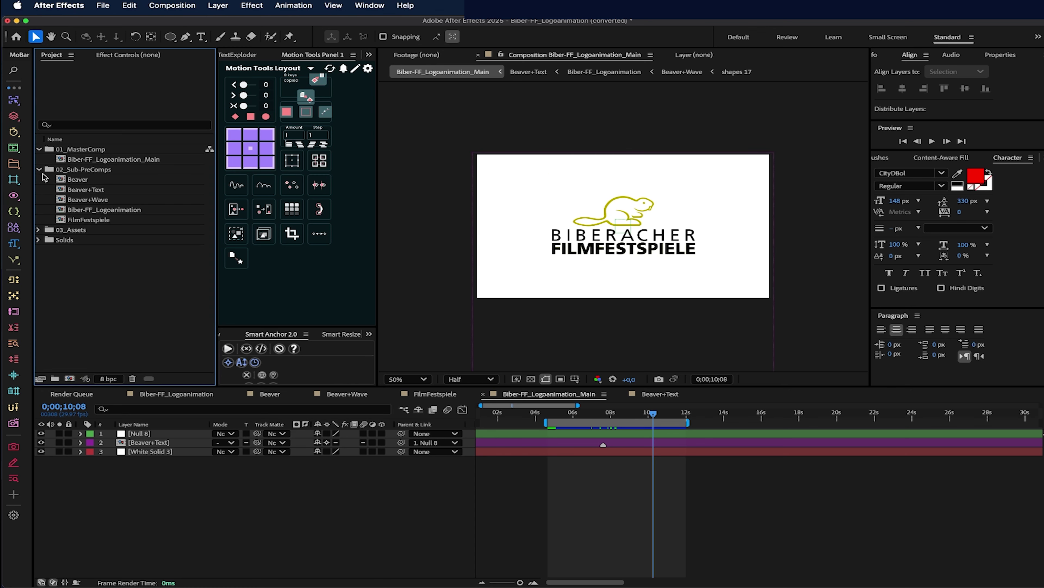
click(40, 169)
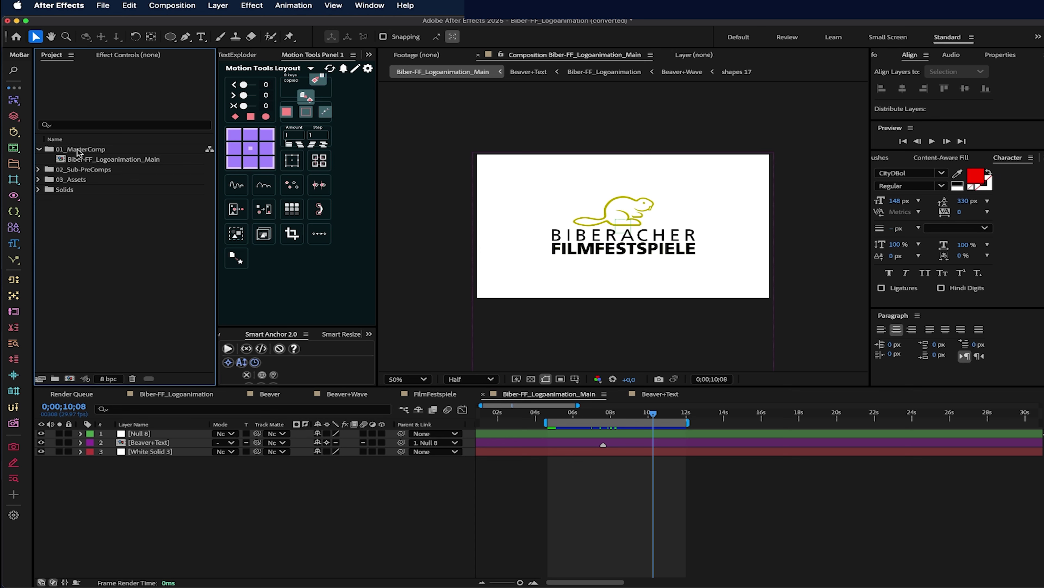
Preview the Biber-FF_Logoanimation_Main composition starting from 0;00;04;19
click(123, 159)
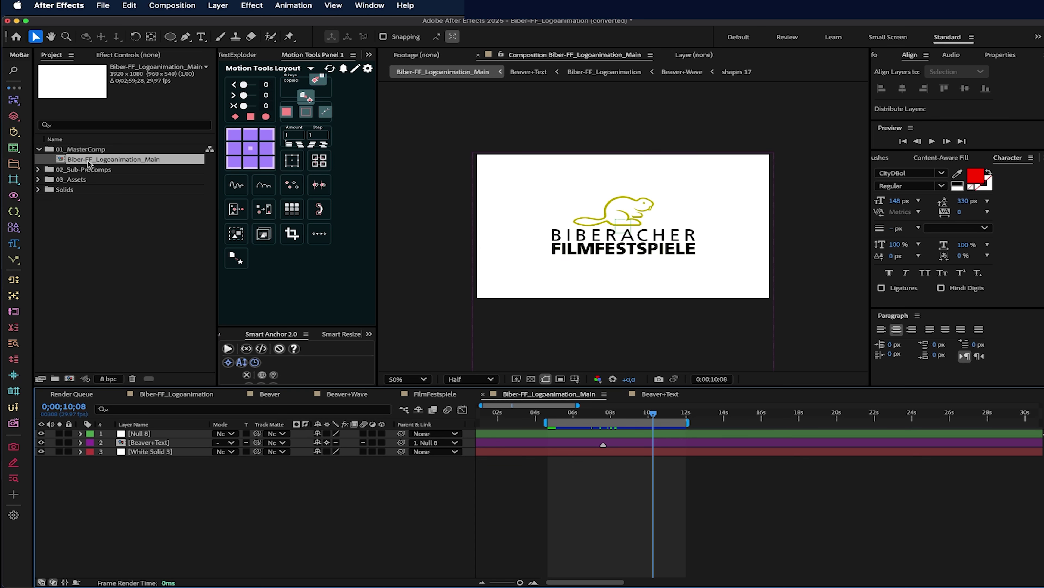
drag(569, 414, 548, 414)
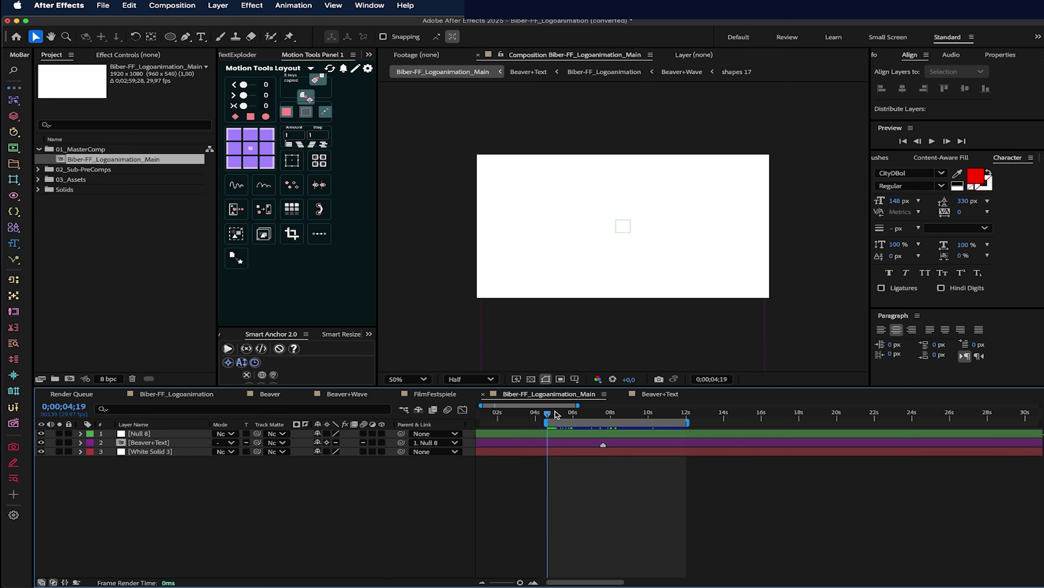
key(space)
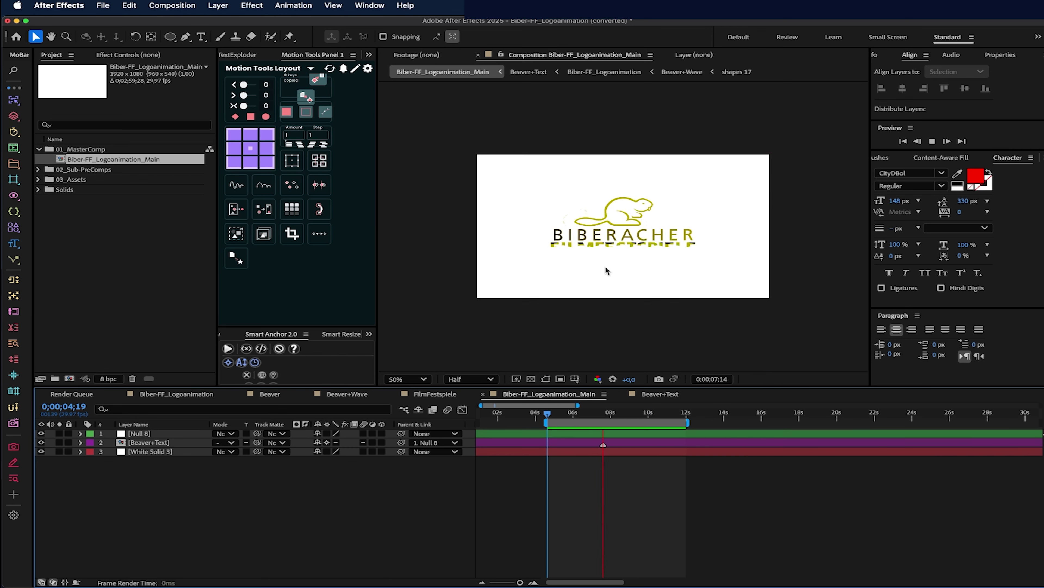
Expand the 02_Sub-PreComps folder, open the Beaver+Text precomp from the main composition and preview it
click(38, 169)
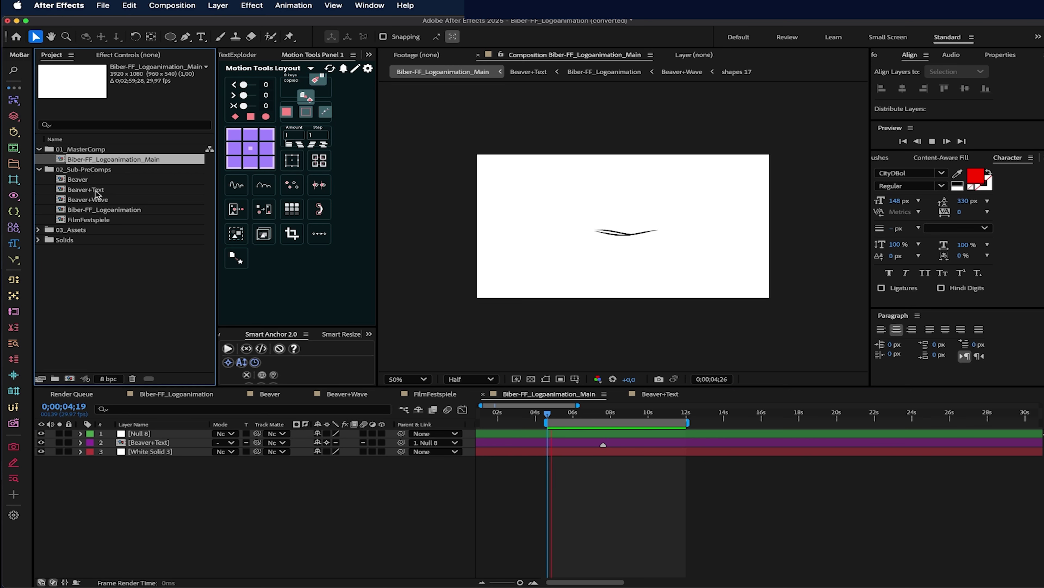
double_click(149, 442)
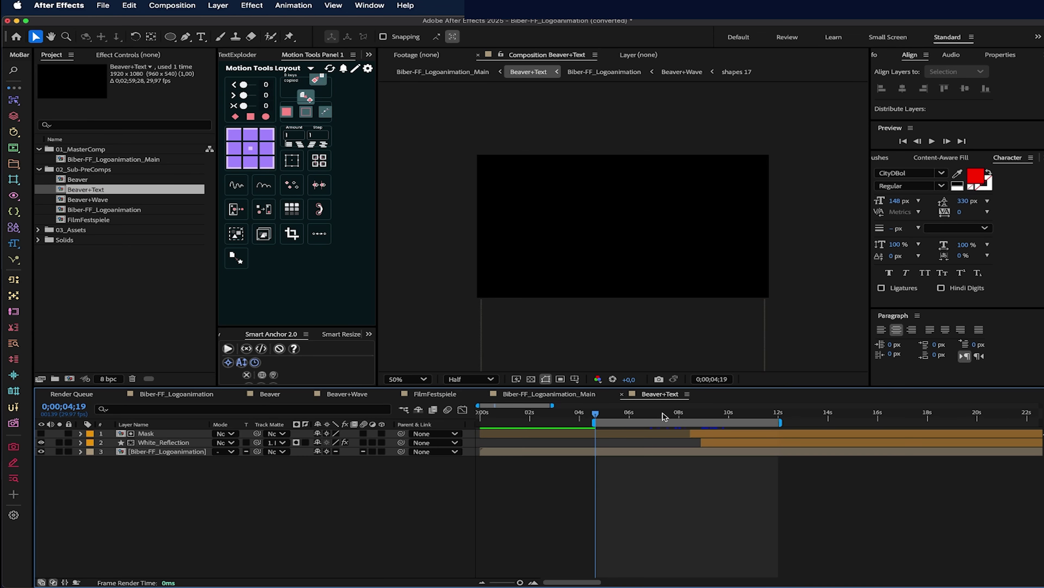
key(space)
Open the nested Biber-FF_Logoanimation precomp from Beaver+Text and preview its logo animation
click(175, 451)
double_click(175, 452)
mouse_move(644, 413)
mouse_down()
mouse_move(611, 413)
mouse_move(689, 412)
mouse_move(636, 412)
mouse_move(666, 411)
mouse_up()
key(space)
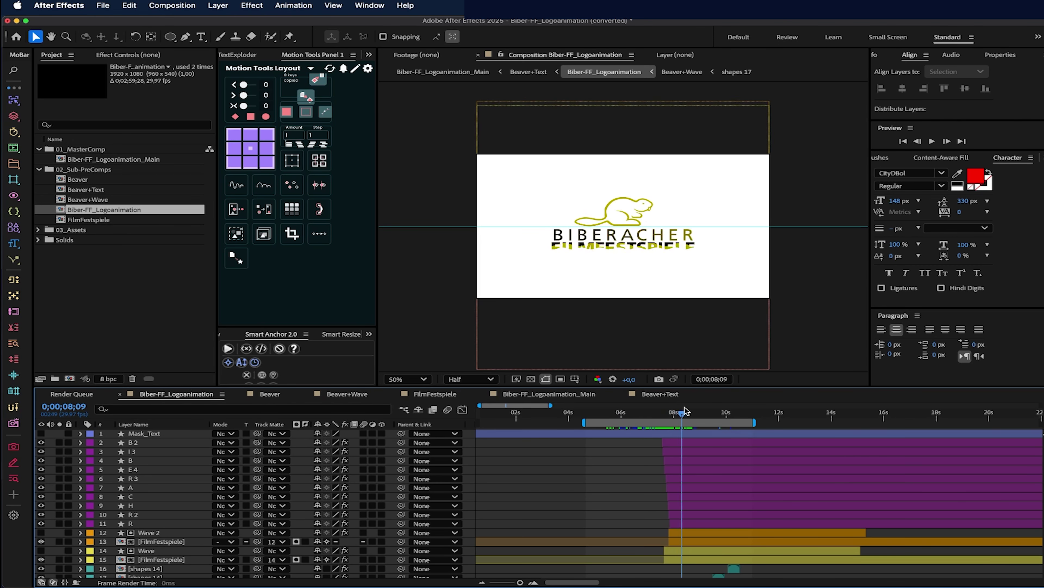
Look over the Mask_Text and B 2 letter layers and scrub through the text reveal to 0;00;09;02
click(162, 434)
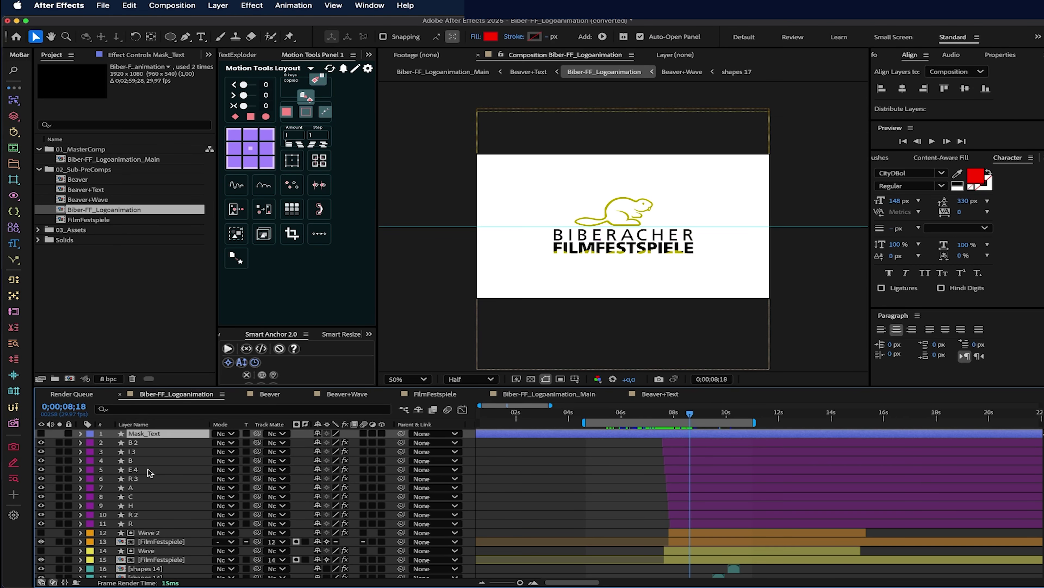
scroll(149, 473, down, 6)
scroll(149, 473, up, 6)
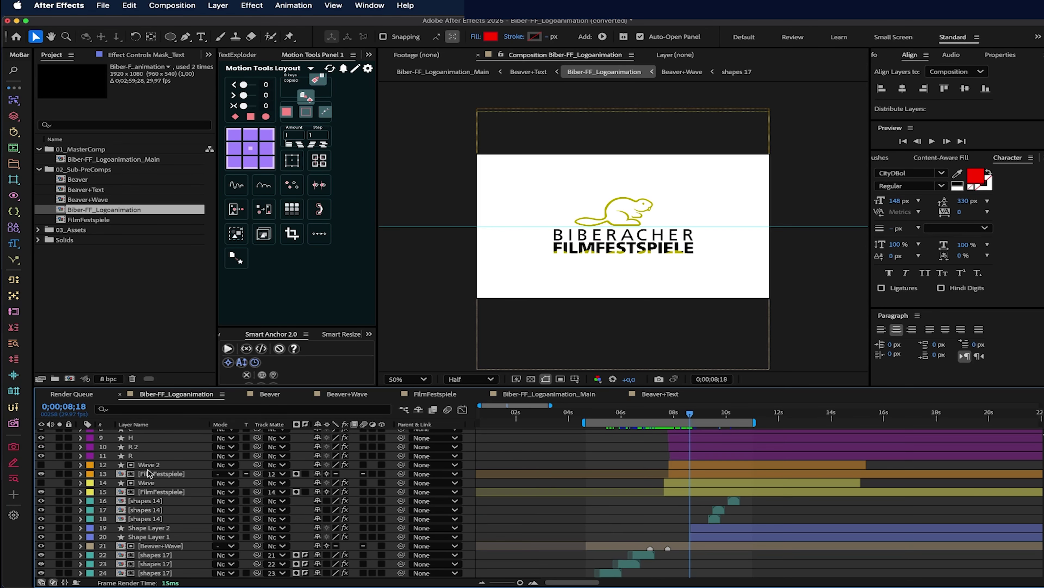
click(172, 444)
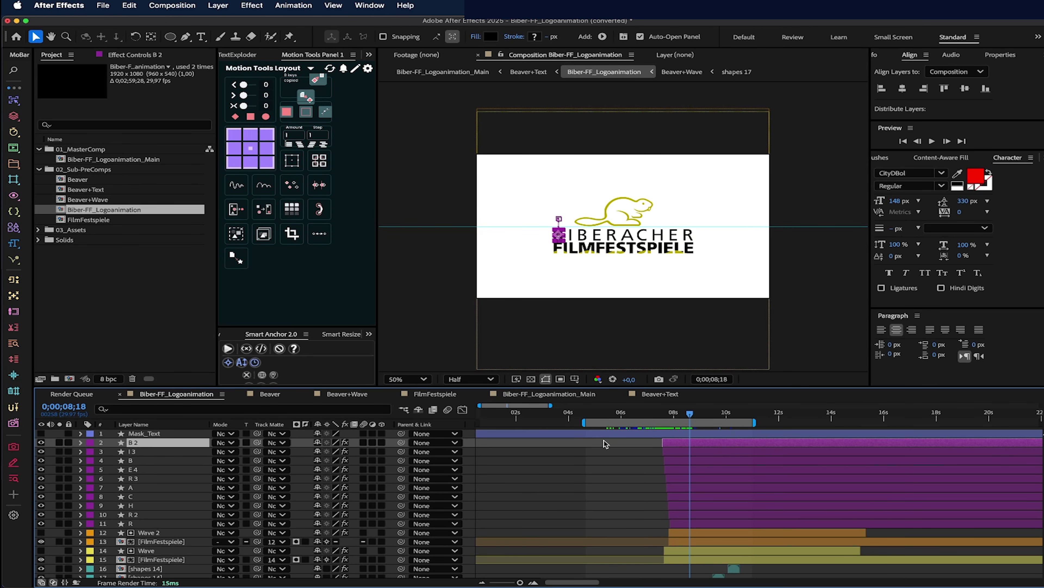
mouse_move(659, 419)
mouse_down()
mouse_move(670, 418)
mouse_move(661, 418)
mouse_up()
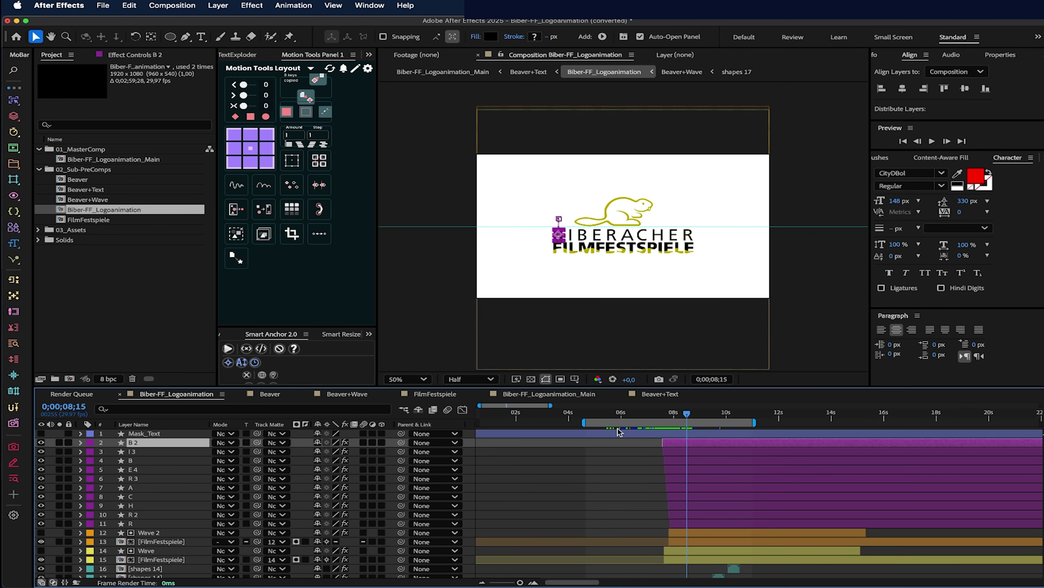
drag(662, 416, 703, 414)
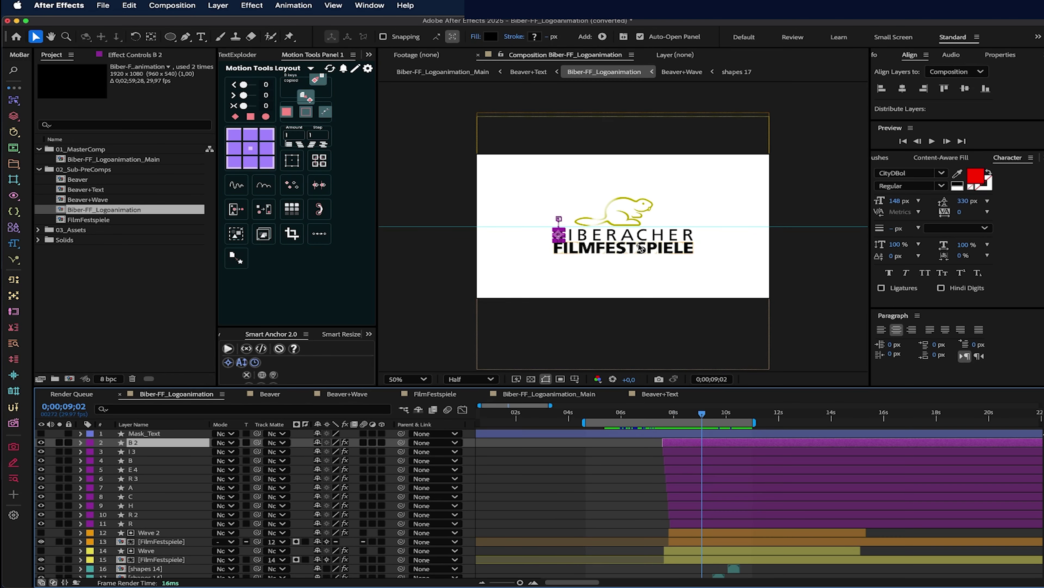
Select the Wave 2 matte layer and the orange FilmFestspiele layer, and step back 16 frames to 0;00;08;16
scroll(704, 477, down, 1)
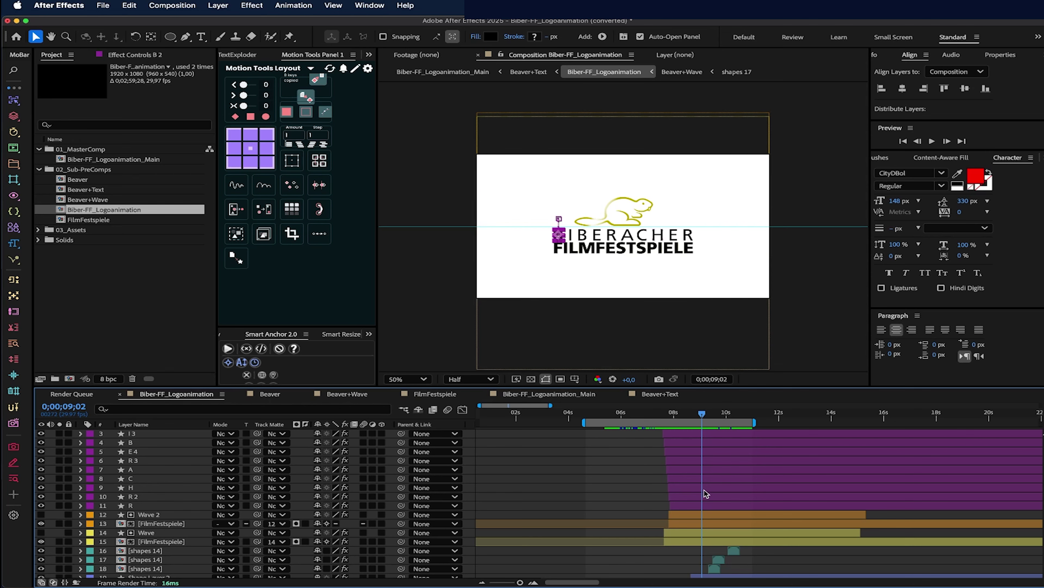
scroll(706, 493, down, 1)
click(200, 504)
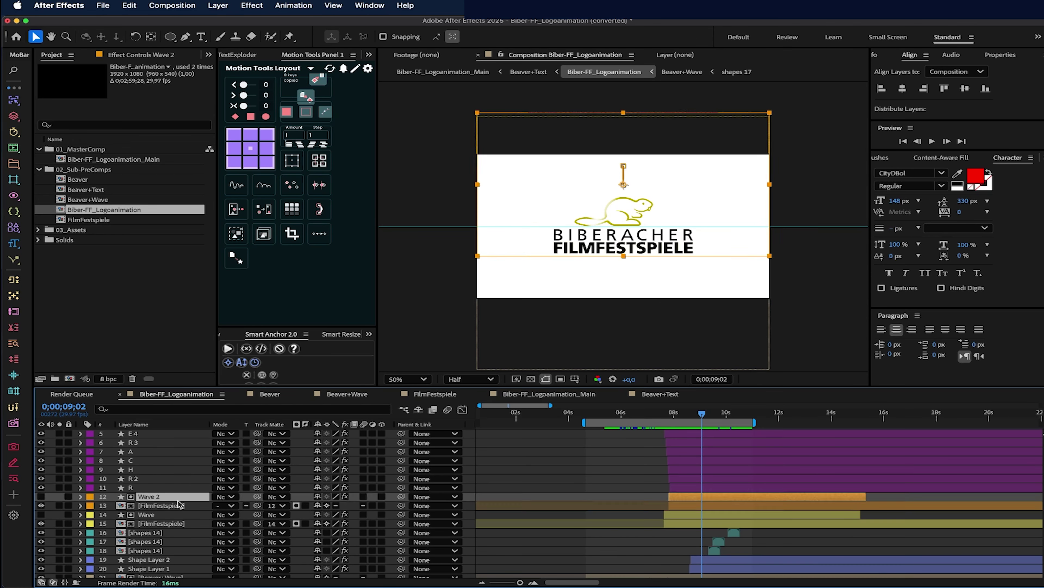
scroll(639, 236, up, 2)
key(Page_Up)
key(Page_Up)
key(Page_Up)
key(Page_Up)
key(Page_Up)
key(Page_Up)
key(Page_Up)
key(Page_Up)
key(Page_Up)
key(Page_Up)
key(Page_Up)
key(Page_Up)
key(Page_Up)
key(Page_Up)
key(Page_Up)
key(Page_Up)
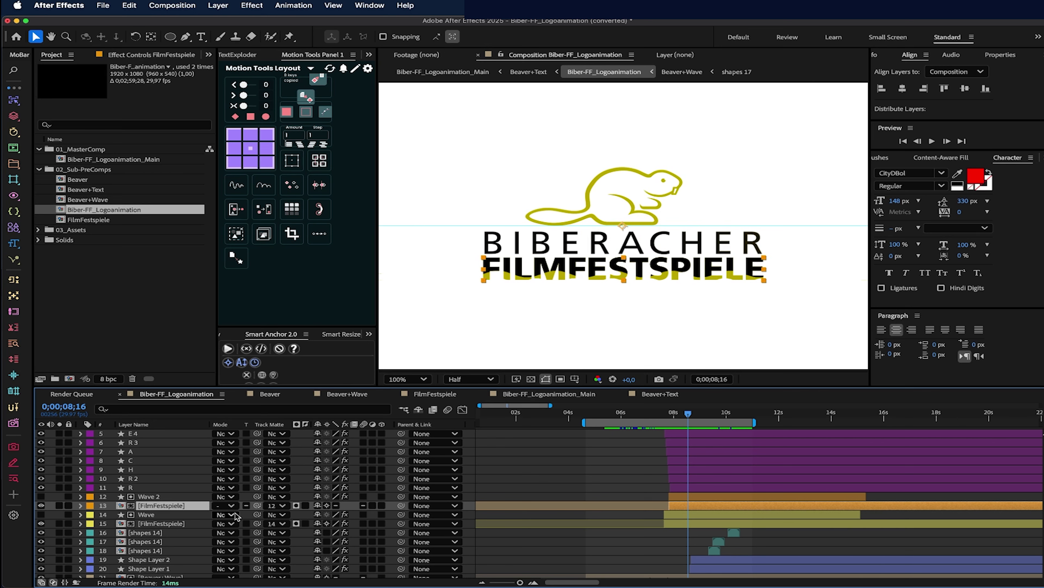
Compare the orange and yellow FilmFestspiele layers and the Wave matte, and view the text fill at 0;00;08;14
key(super+Down)
key(super+Down)
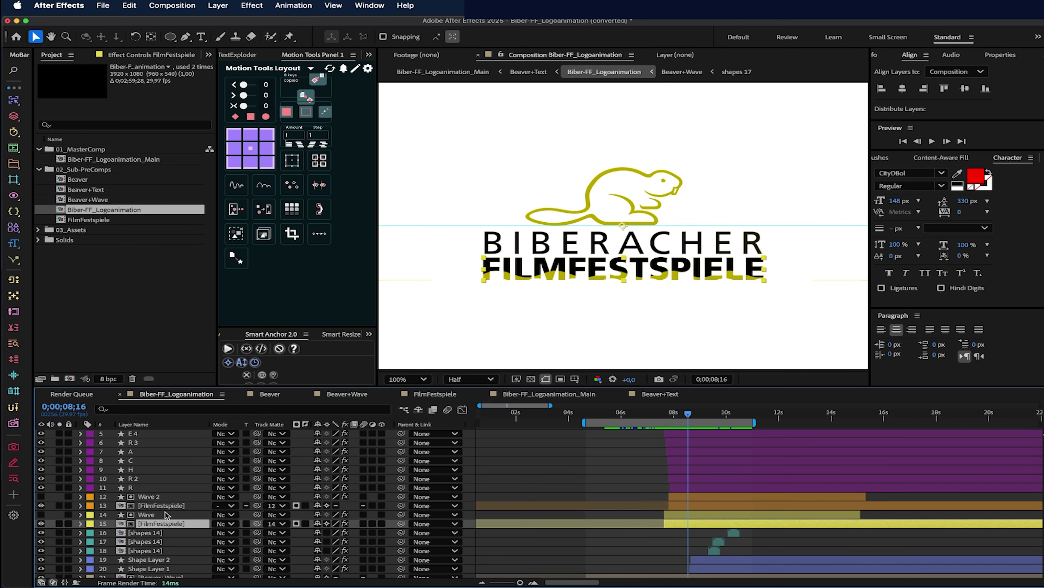
click(164, 509)
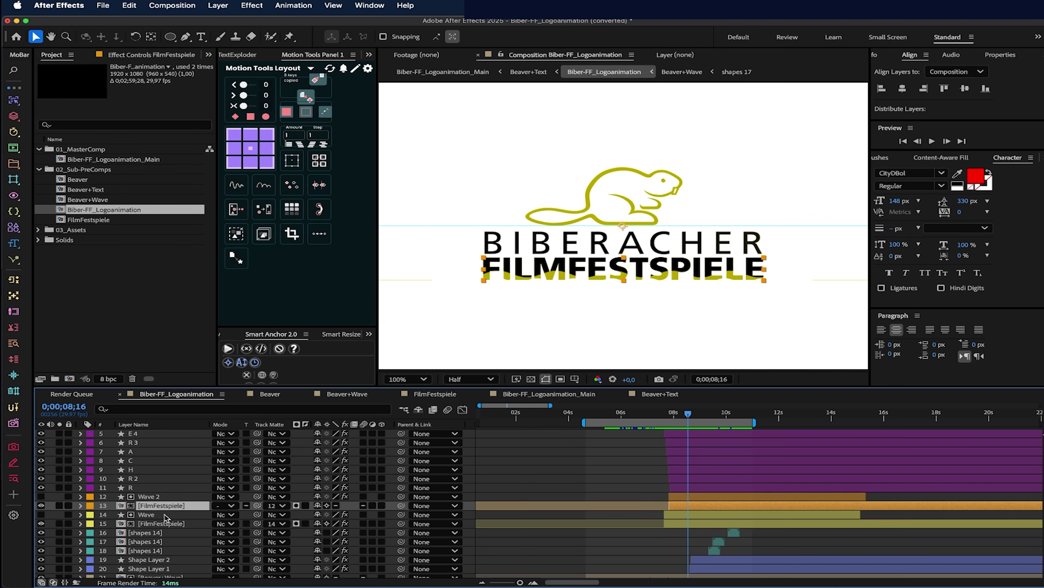
click(165, 517)
click(158, 526)
click(161, 517)
click(159, 526)
click(677, 412)
key(space)
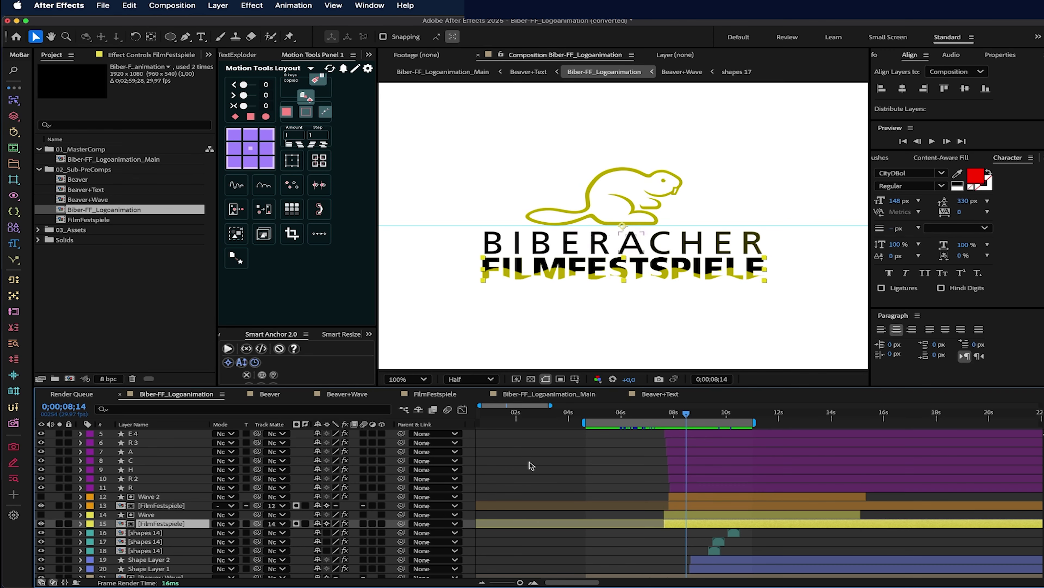
Inspect the shapes 14 splash layers and play the timeline to 0;00;09;23 to see them near the beaver
scroll(643, 488, down, 5)
click(170, 449)
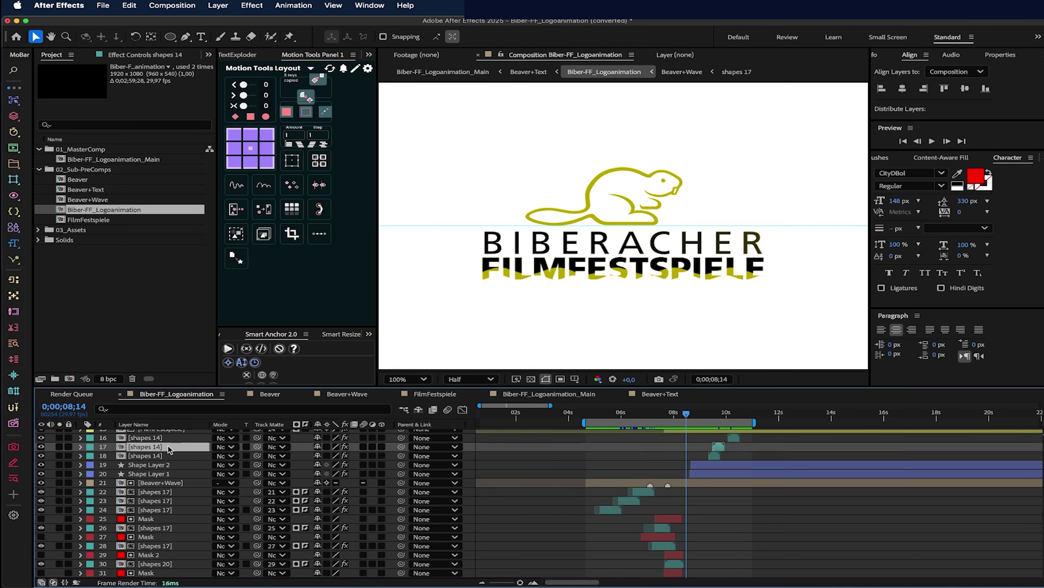
click(167, 438)
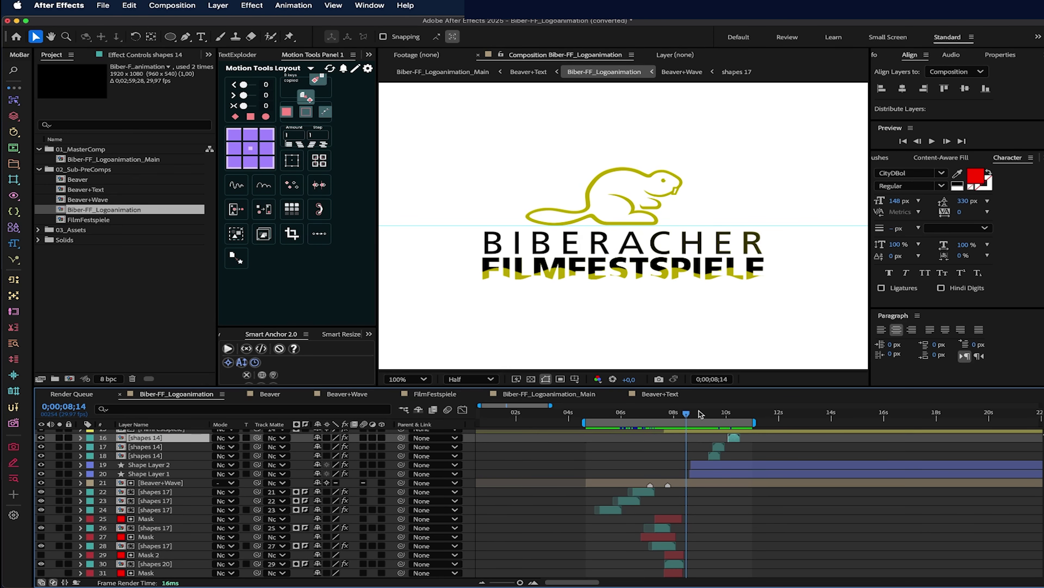
click(707, 412)
key(space)
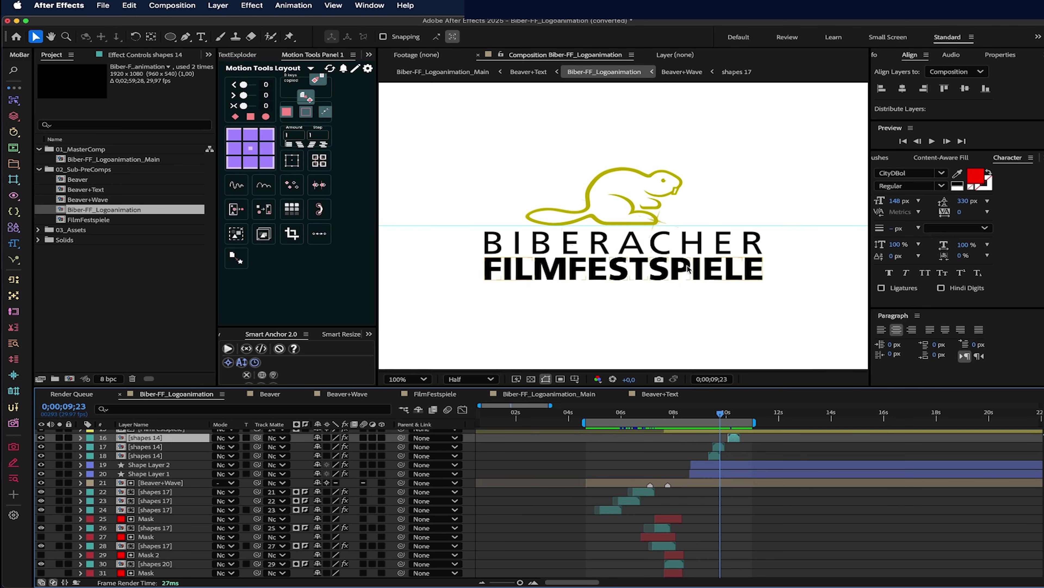
click(655, 224)
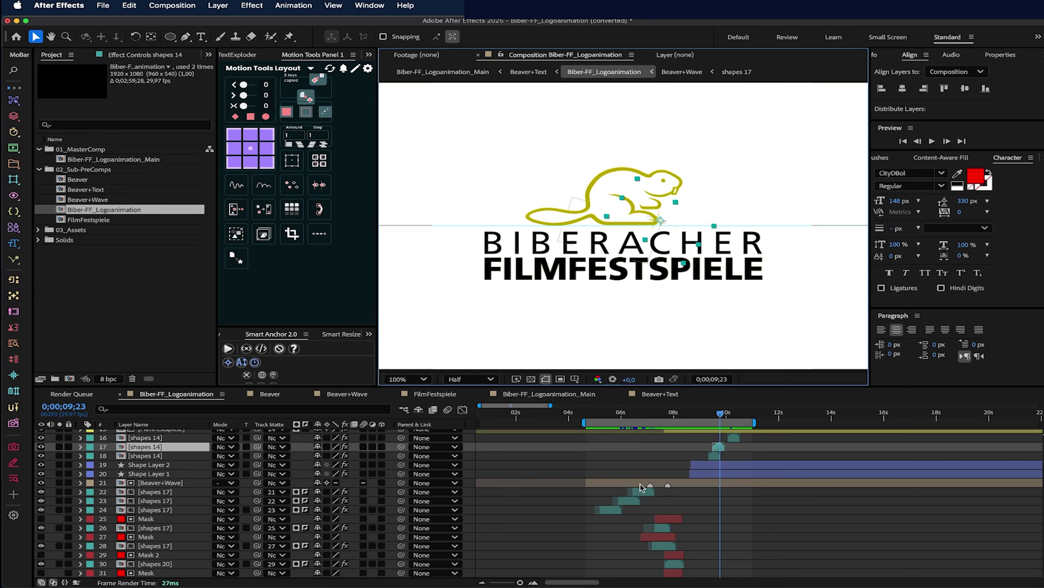
Inspect the three shapes 17 layers below Beaver+Wave and move the current time to 0;00;09;22
click(642, 492)
click(631, 500)
click(617, 509)
click(642, 492)
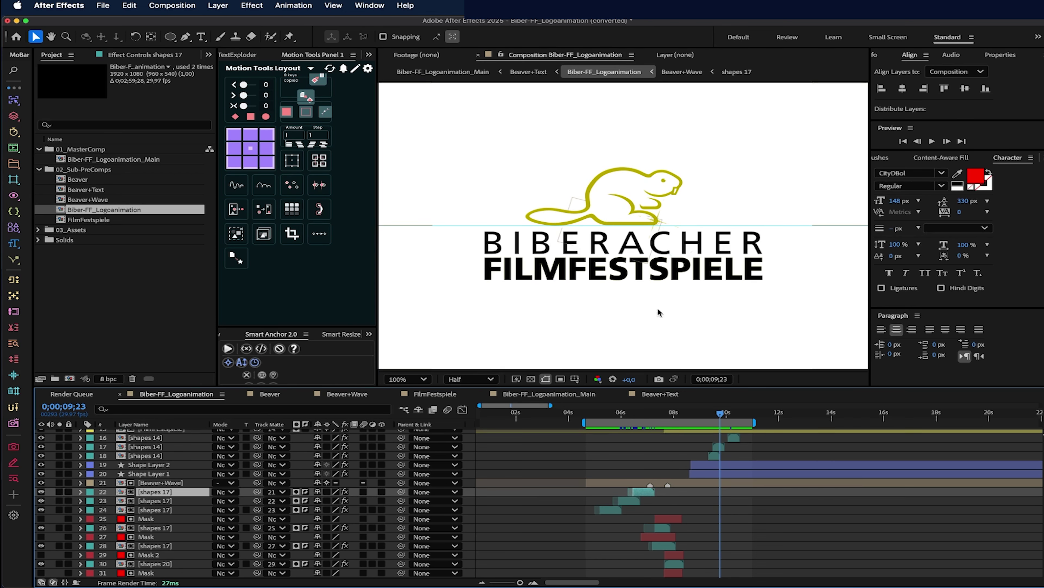
mouse_move(722, 417)
mouse_down()
mouse_move(732, 413)
mouse_move(698, 413)
mouse_move(719, 414)
mouse_up()
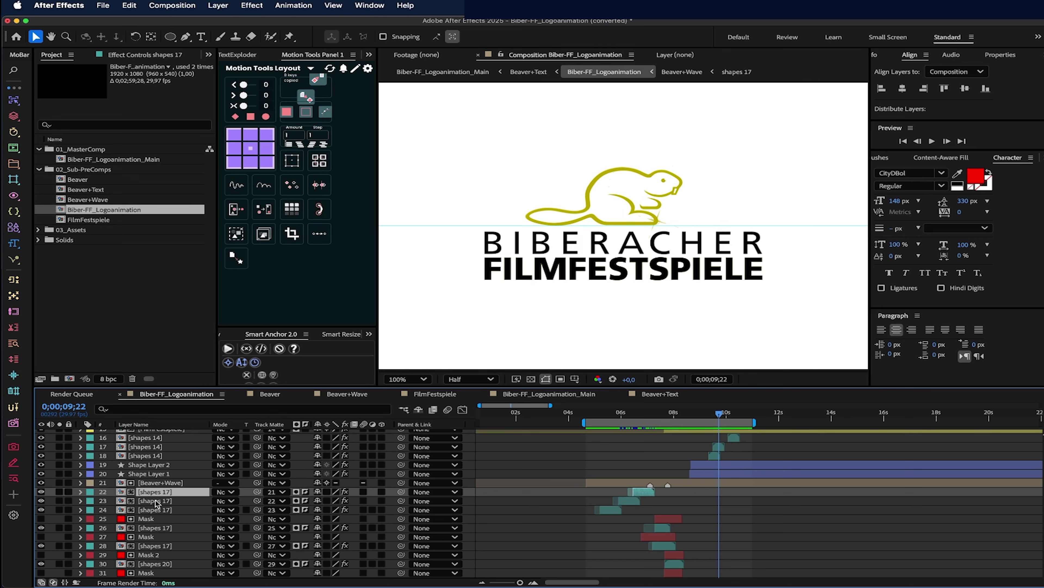
Inspect the shapes 17 layers and the red Mask layers below Beaver+Wave with the current time at 0;00;06;12
mouse_move(619, 413)
mouse_down()
mouse_move(647, 425)
mouse_move(607, 414)
mouse_move(634, 416)
mouse_up()
scroll(656, 559, down, 2)
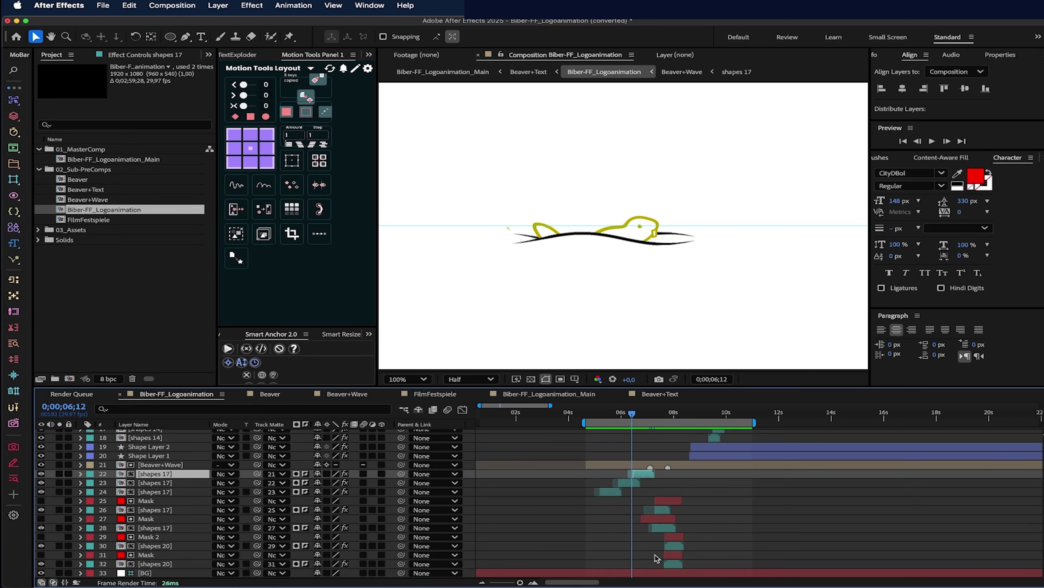
click(659, 510)
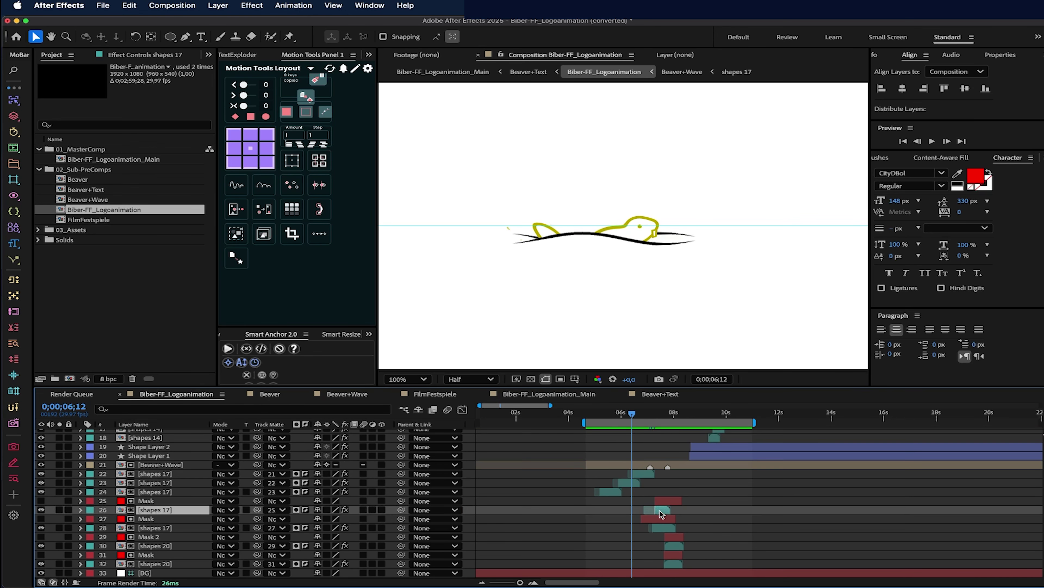
click(666, 528)
click(160, 511)
Play the logo animation from 0;00;04;26 and review the colour-coded layer stack from Mask_Text down to BG
mouse_move(653, 415)
mouse_down()
mouse_move(673, 412)
mouse_move(588, 413)
mouse_up()
key(space)
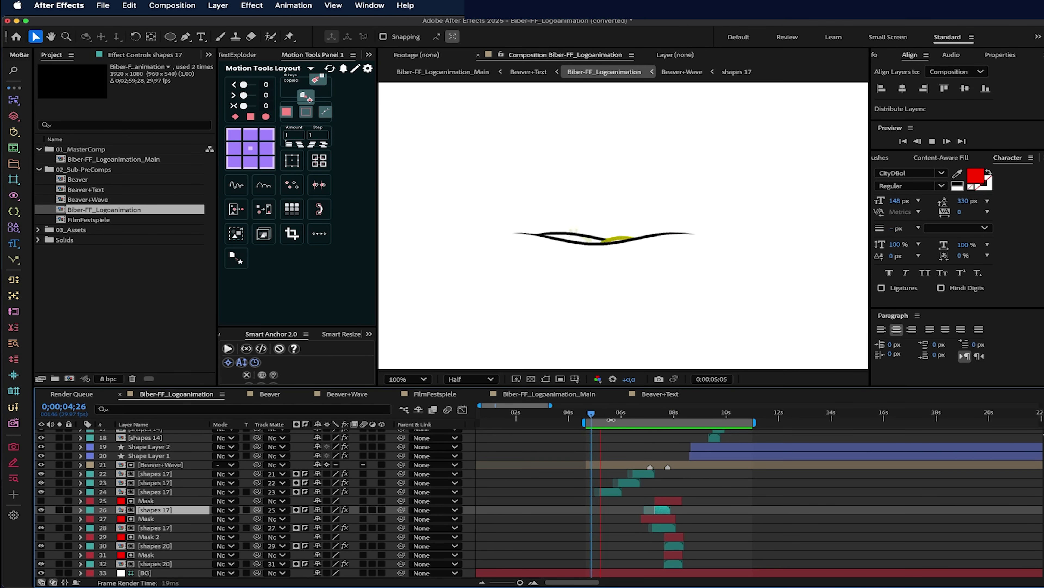
scroll(664, 479, up, 2)
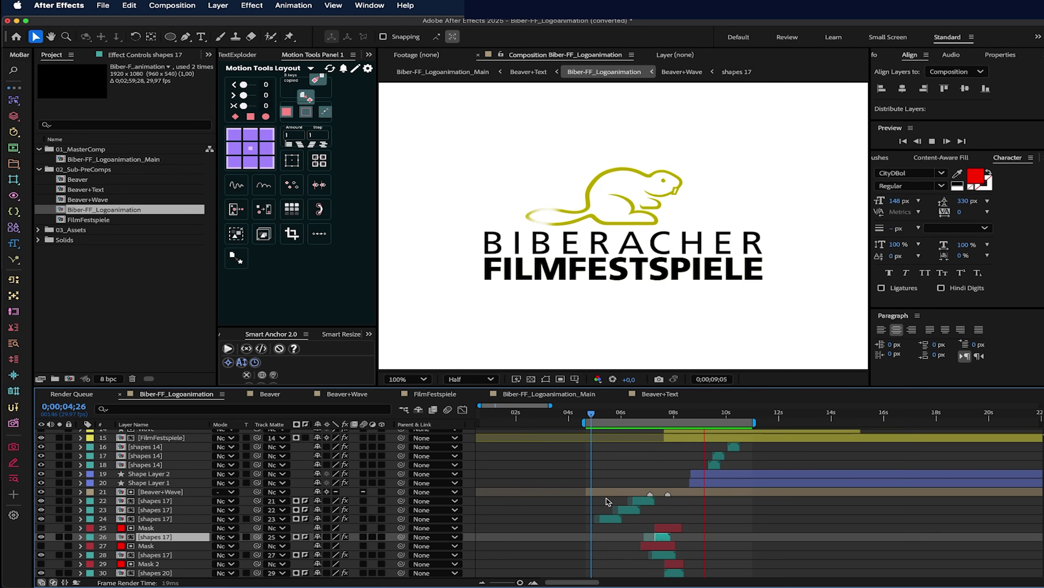
scroll(669, 512, up, 8)
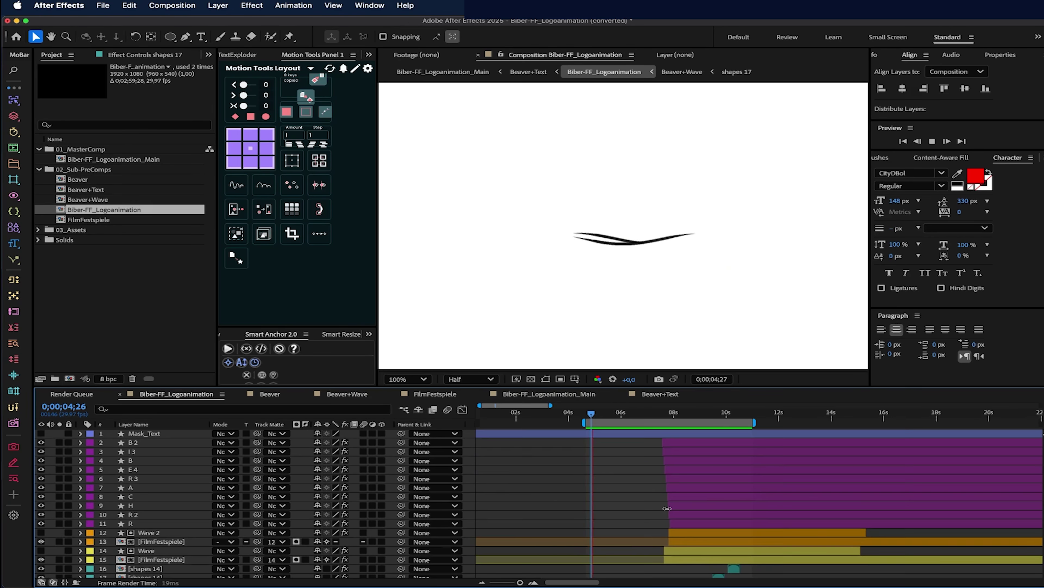
scroll(702, 507, down, 8)
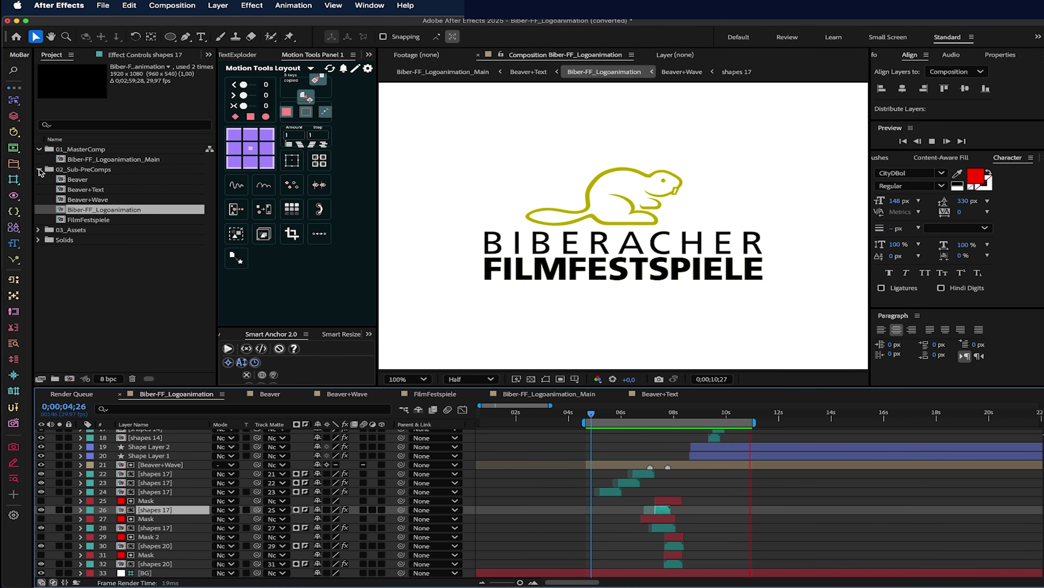
Collapse 02_Sub-PreComps and expand 03_Assets with its subfolders to examine the contents of 06_AE-Imports
click(39, 169)
click(37, 179)
click(38, 179)
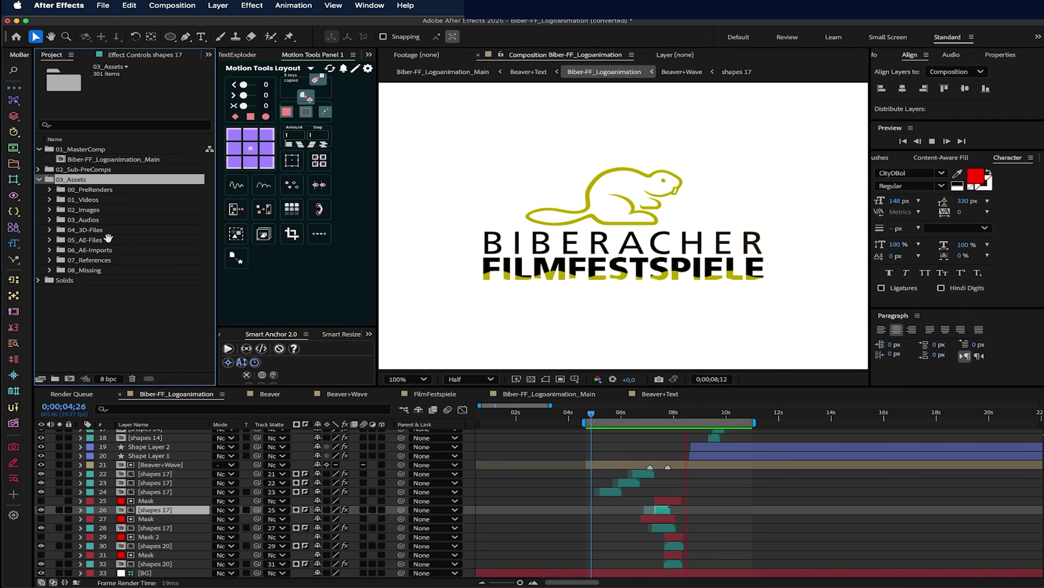
click(97, 219)
click(98, 239)
click(98, 249)
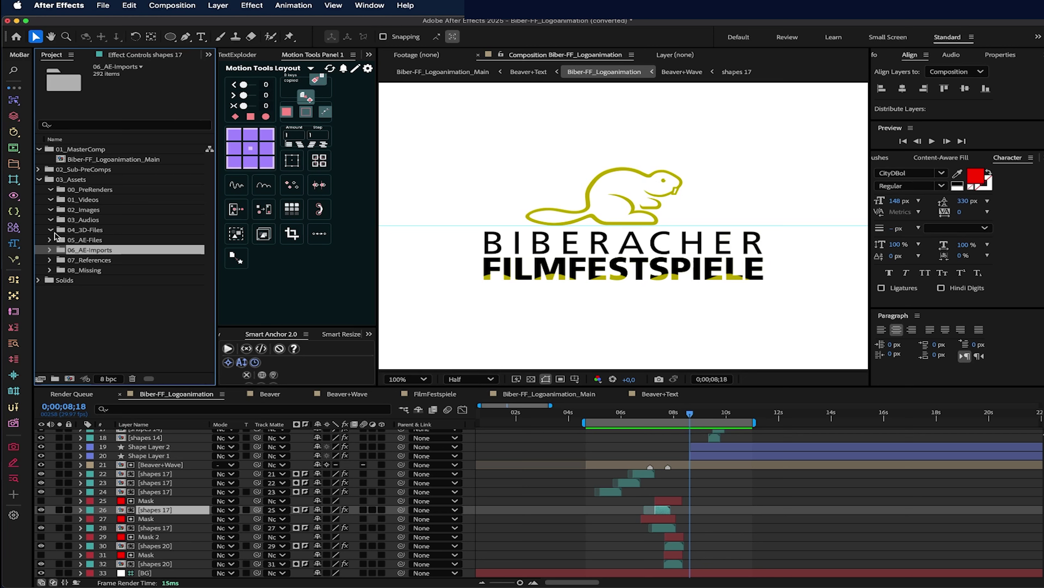
click(49, 250)
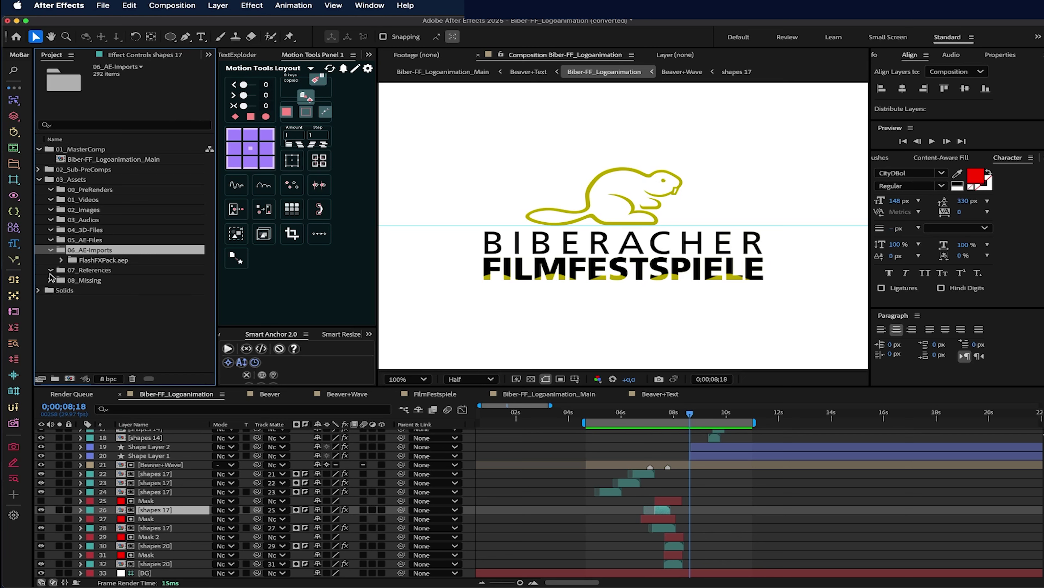
Inspect the imported FlashFXPack.aep folder and view the beaver splash it supplies at 0;00;07;11
click(91, 262)
mouse_move(669, 411)
mouse_down()
mouse_move(615, 411)
mouse_move(657, 404)
mouse_up()
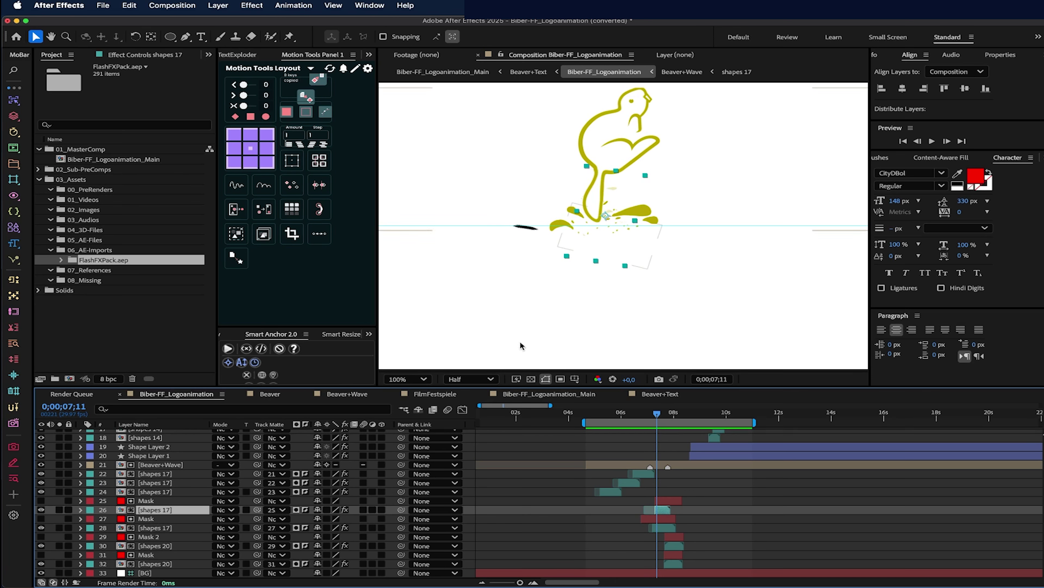
click(62, 260)
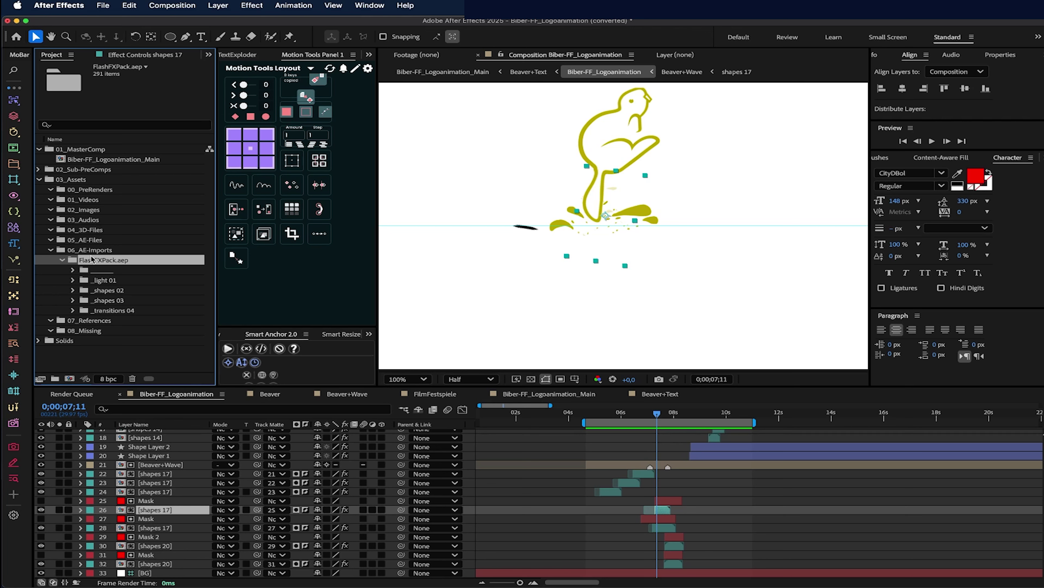
click(61, 260)
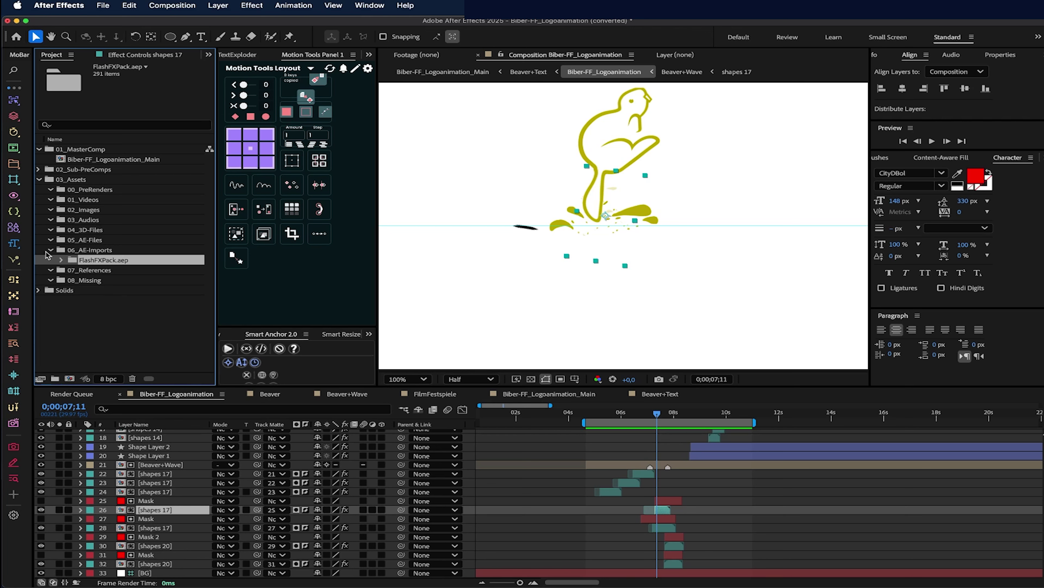
click(48, 255)
click(98, 260)
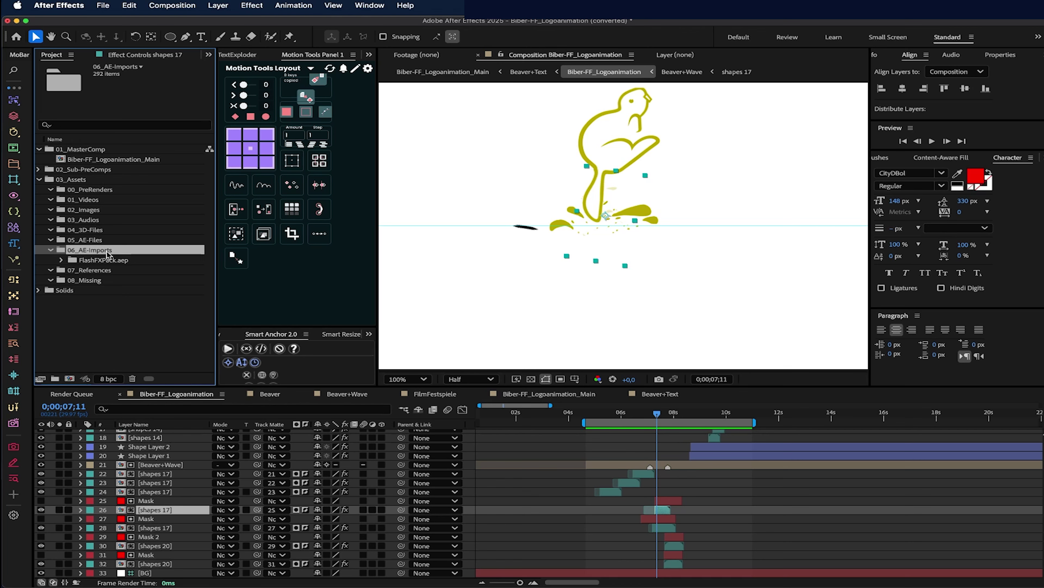
Look through the _shapes 02 folder inside FlashFXPack.aep, and collapse the import folders back to 06_AE-Imports
click(62, 260)
click(72, 290)
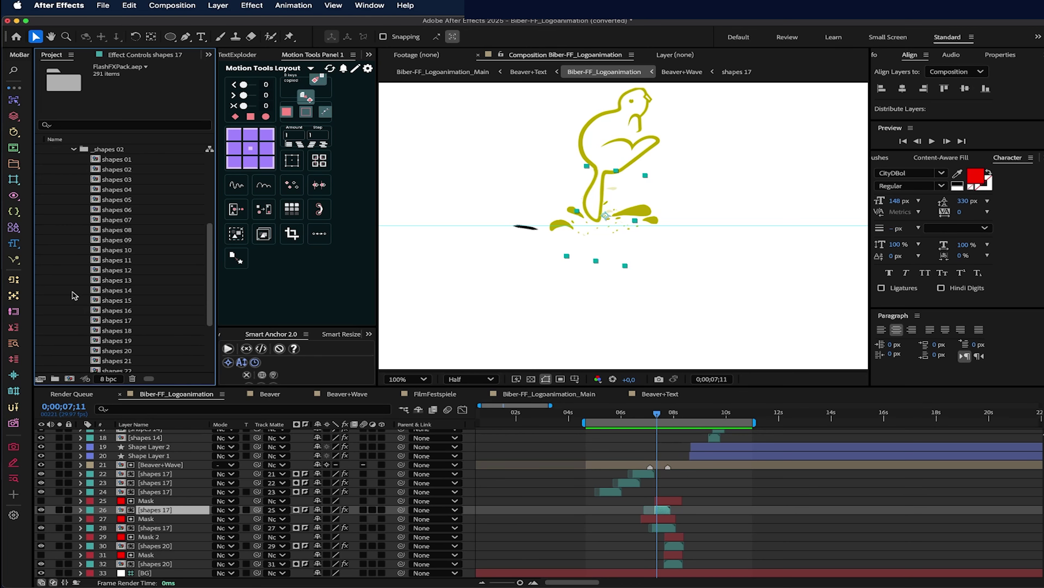
scroll(99, 296, down, 1)
click(74, 260)
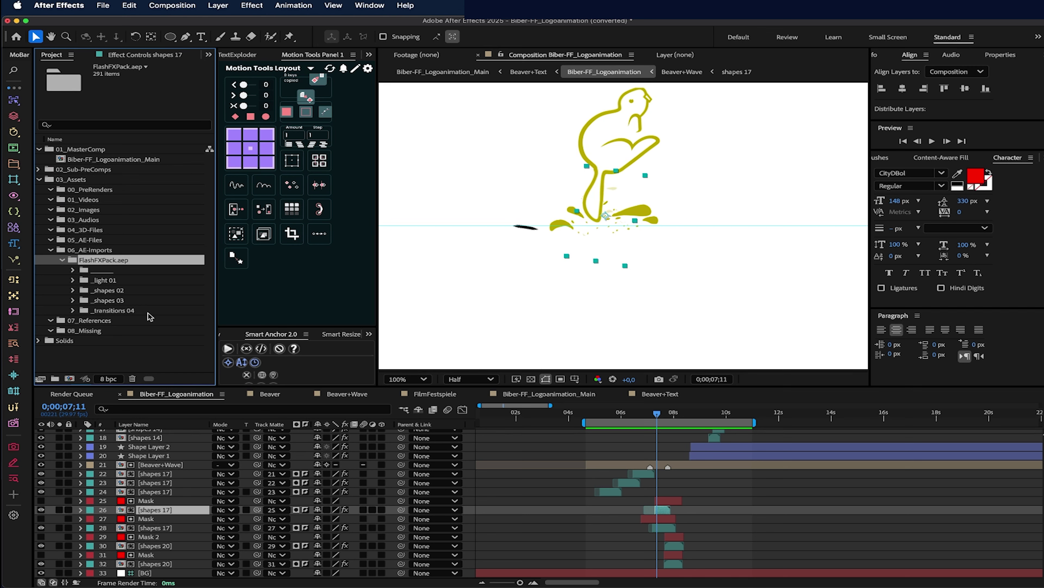
click(61, 260)
click(48, 251)
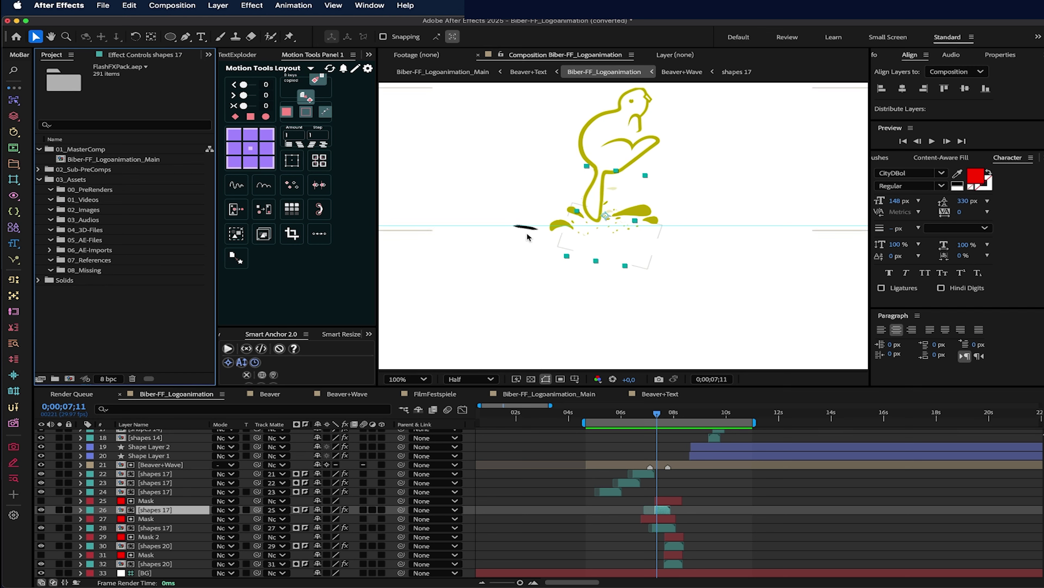
Play the animation to 0;00;09;04 and examine the solids and nulls in the Solids folder
key(space)
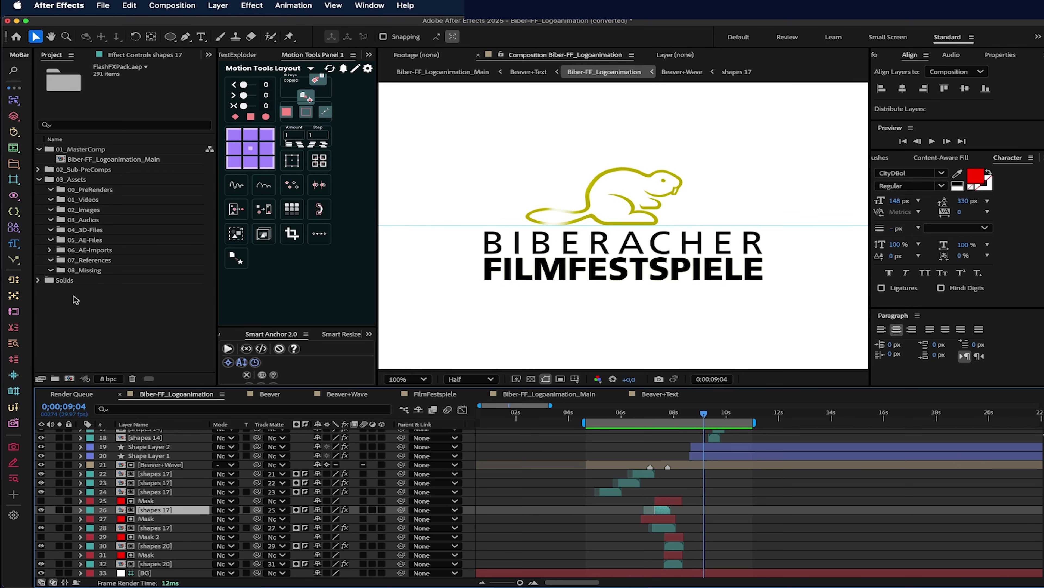
click(38, 280)
scroll(94, 303, down, 2)
scroll(93, 303, down, 5)
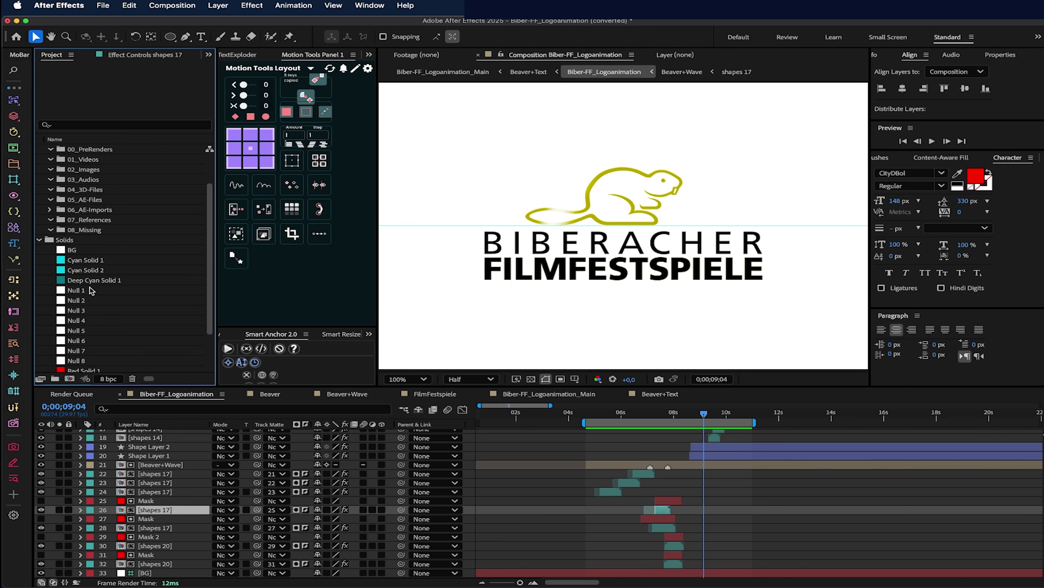
click(76, 252)
click(77, 281)
click(85, 308)
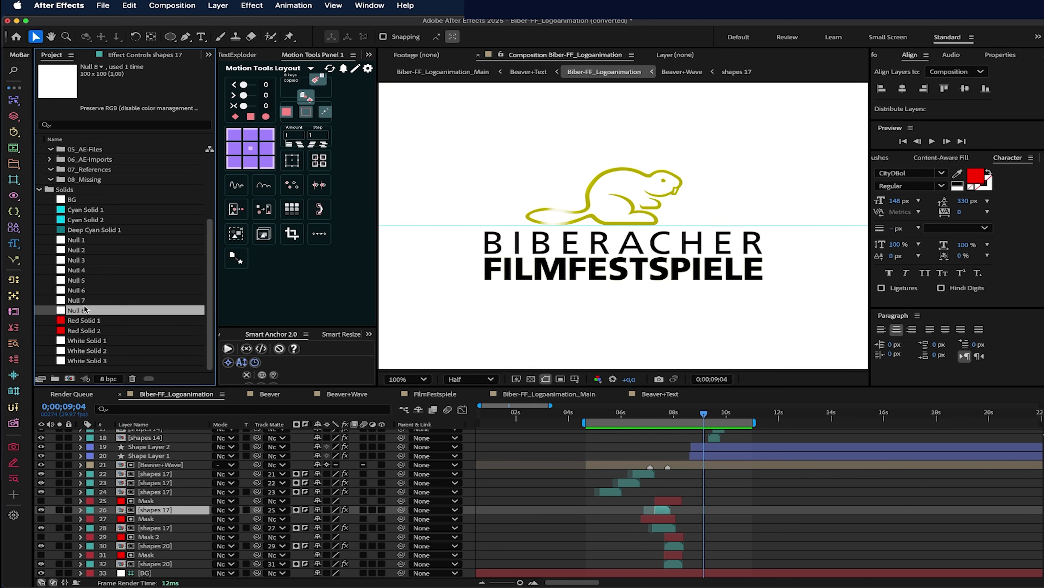
click(87, 240)
Select the Solids folder and scrub through the shine over the beaver to 0;00;10;08
drag(684, 412, 705, 413)
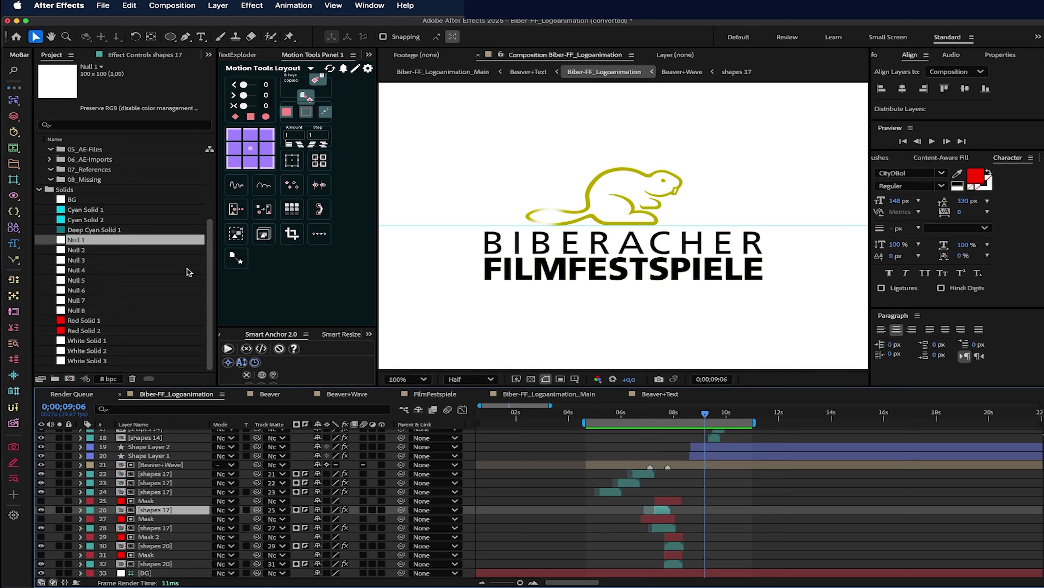
click(63, 189)
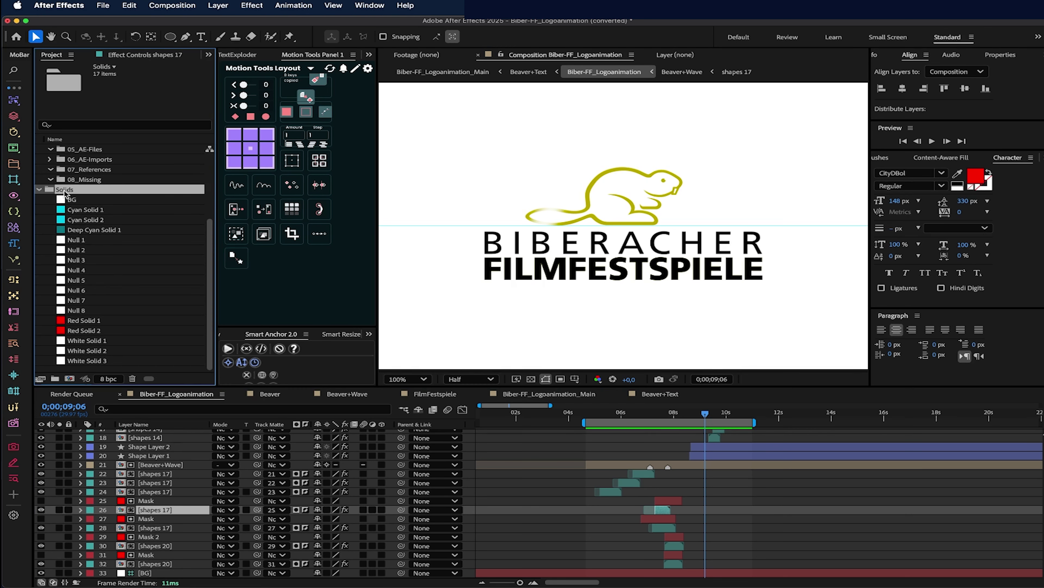
drag(700, 417, 717, 416)
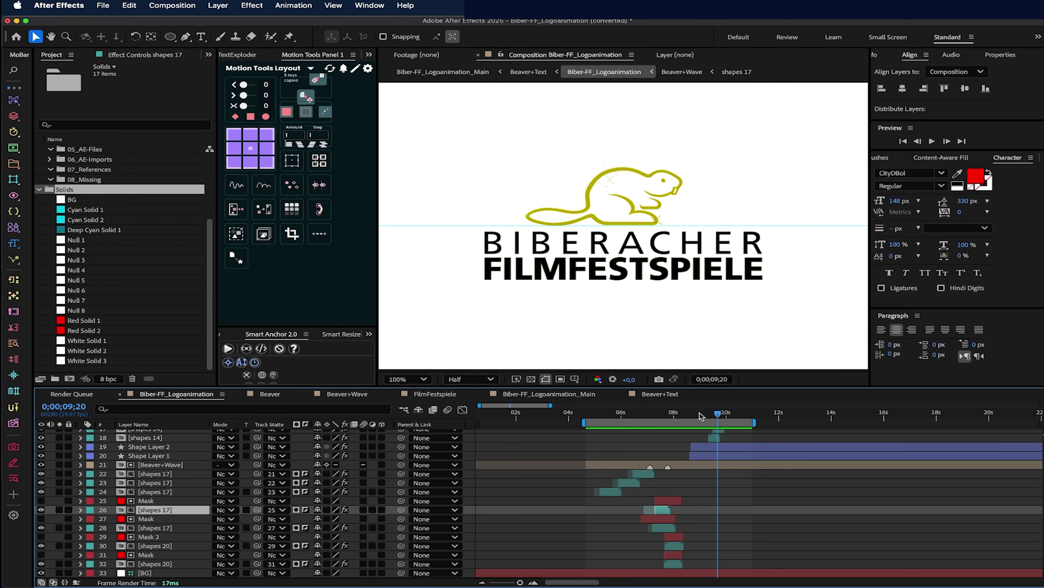
drag(700, 416, 734, 412)
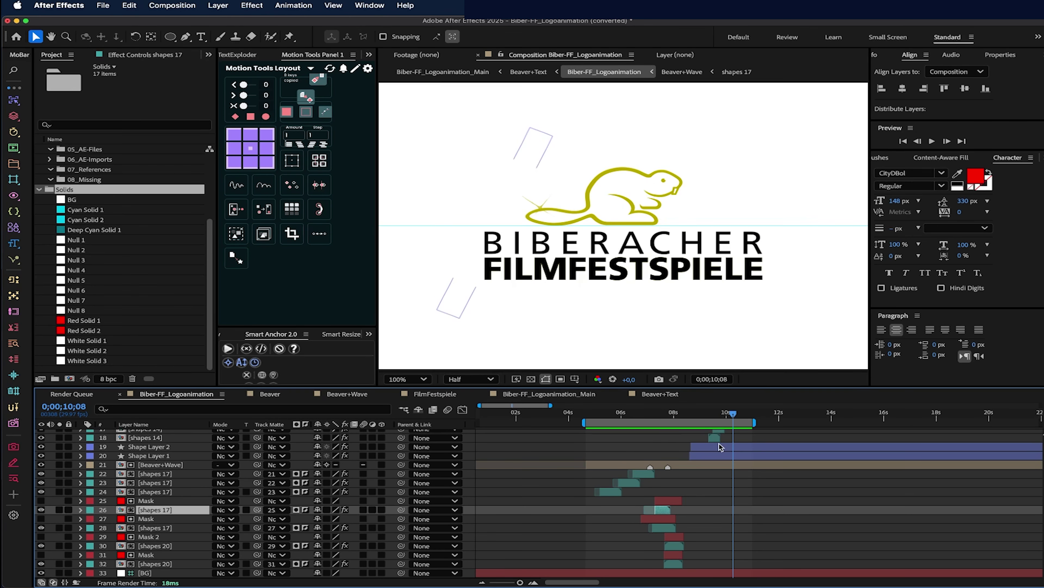
Collapse the Solids and 03_Assets folders, move to 0;00;09;29 and expand 02_Sub-PreComps
click(39, 189)
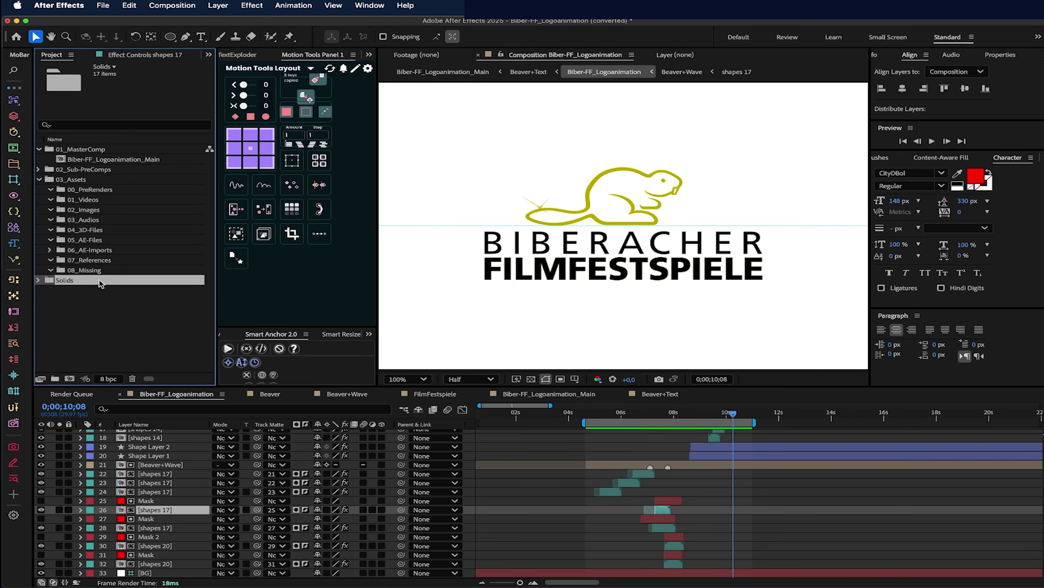
click(39, 179)
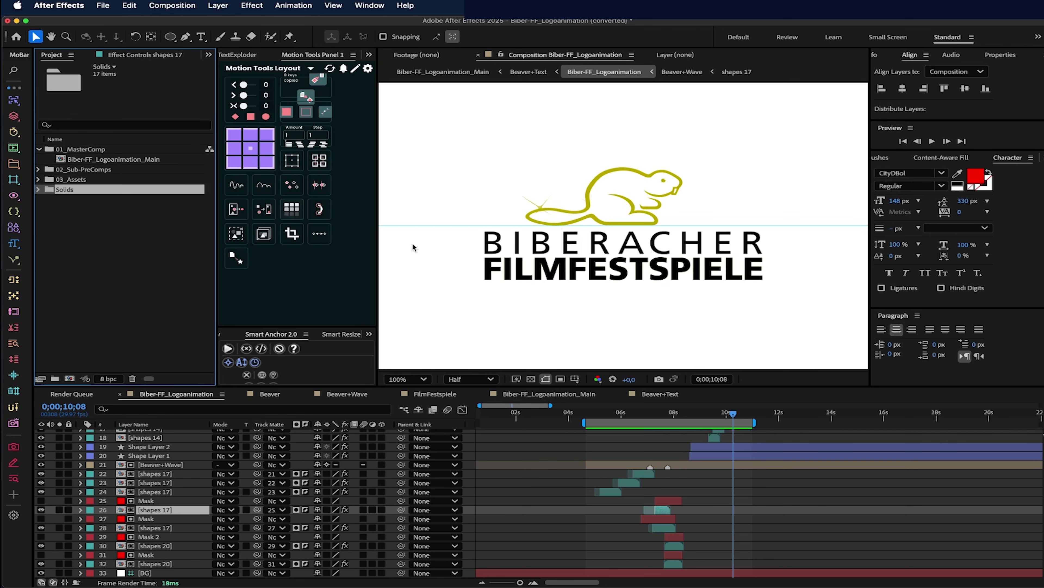
mouse_move(732, 411)
mouse_down()
mouse_move(745, 411)
mouse_move(591, 413)
mouse_move(726, 409)
mouse_up()
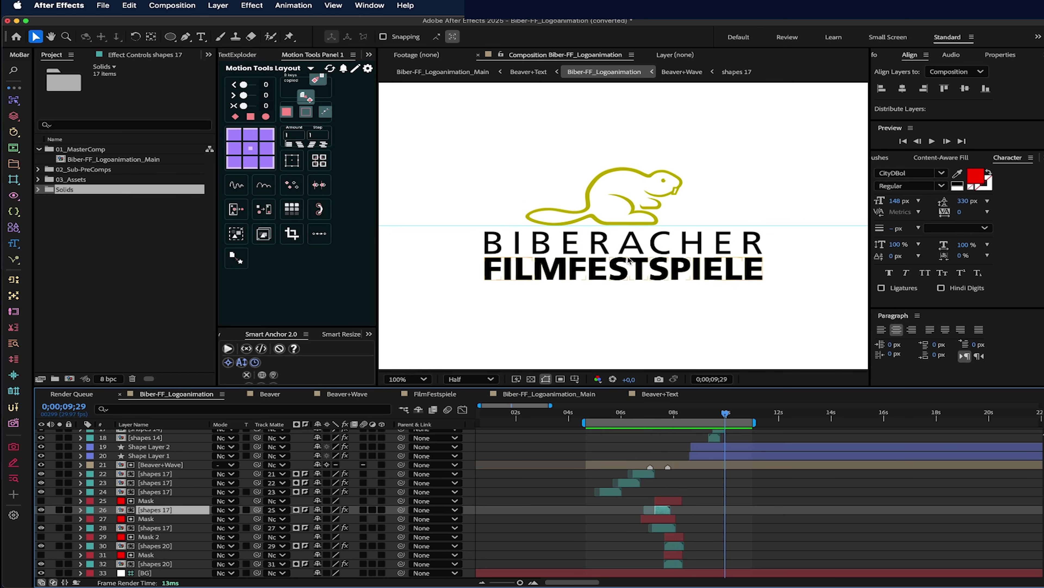
click(38, 169)
click(39, 169)
click(39, 169)
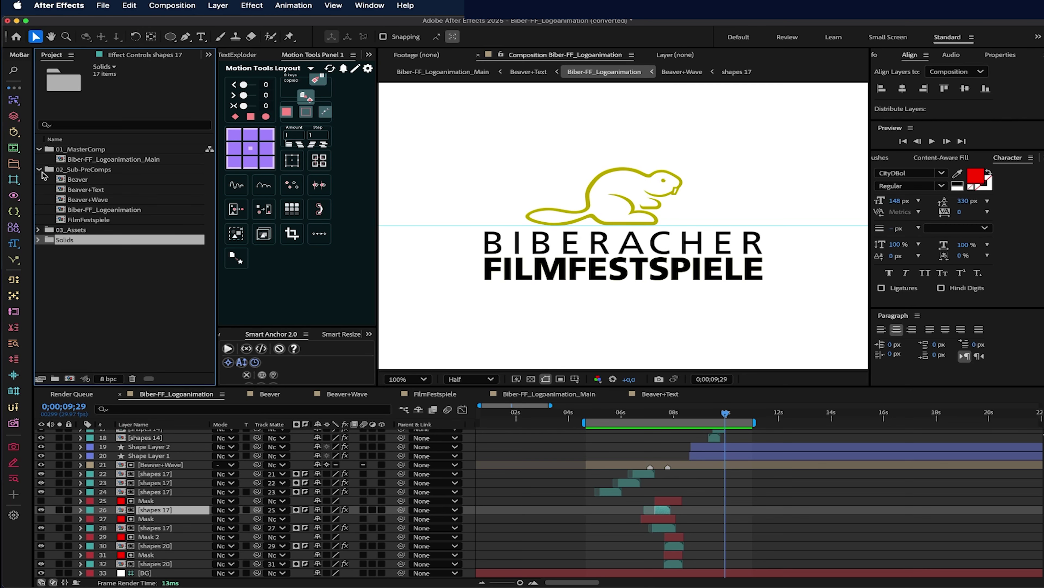
Rename the main composition in 01_MasterComp as Biber-FF_Logoanimation_Main_DE
click(136, 160)
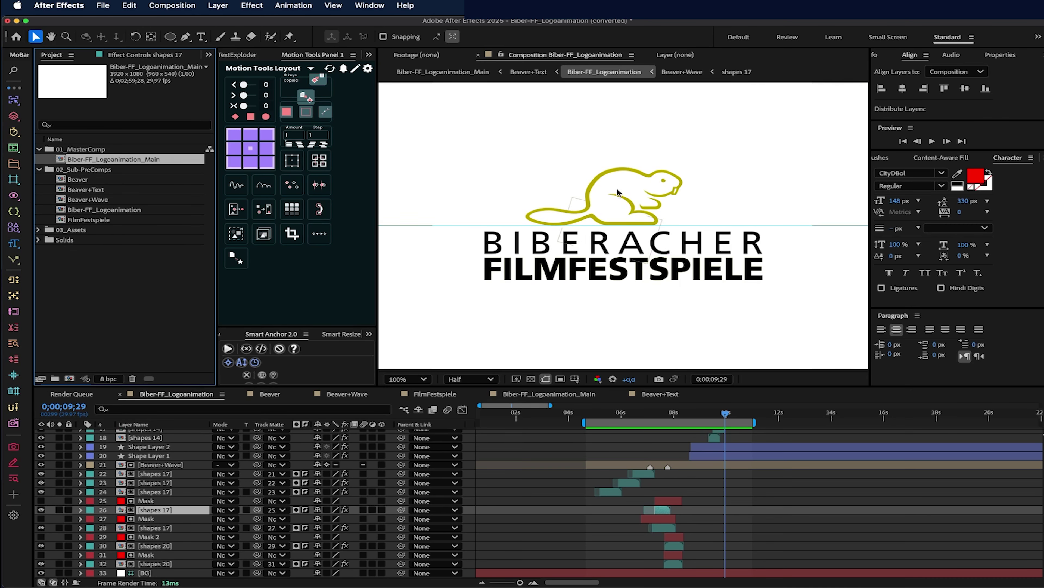
click(158, 162)
click(161, 164)
key(Return)
key(Right)
text(_DE)
key(Return)
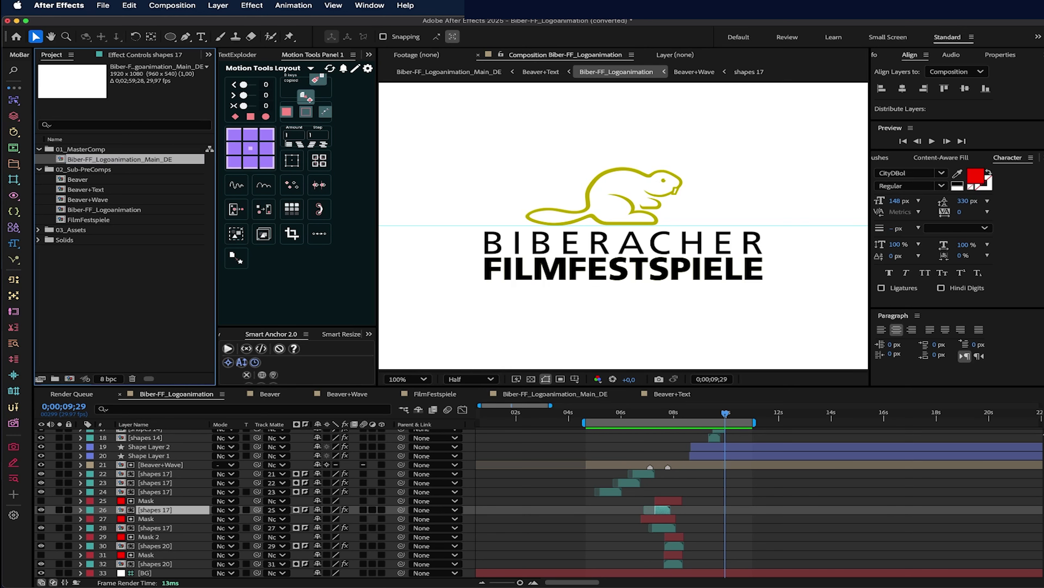
Duplicate the German main composition and rename the copy as Biber-FF_Logoanimation_Main_EN
click(117, 159)
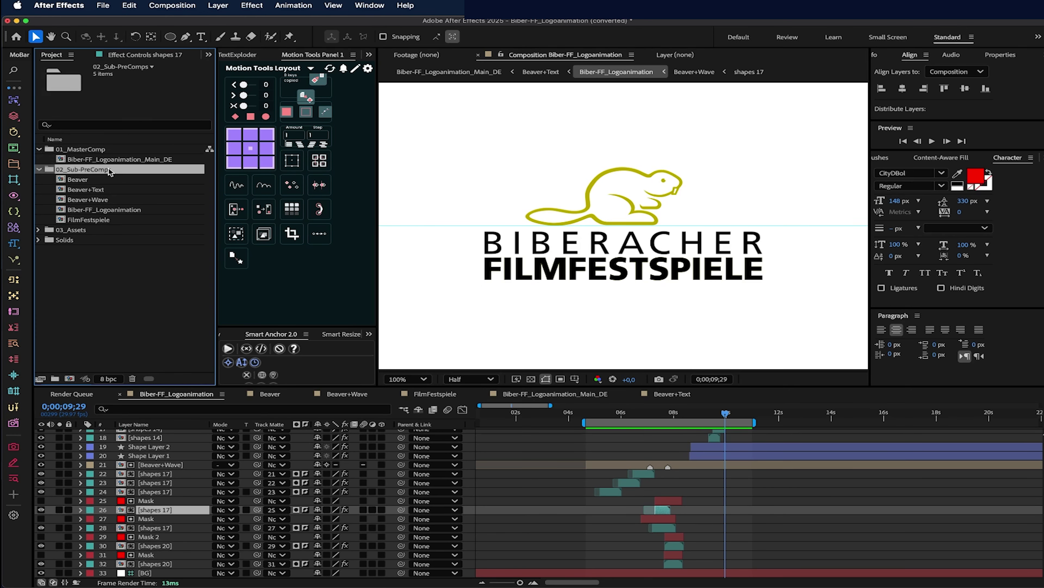
key(super+d)
key(Return)
key(Right)
text(EN)
key(Return)
Open Biber-FF_Logoanimation_Main_EN, locate its Beaver+Text precomp in 02_Sub-PreComps, and collapse that folder
double_click(155, 170)
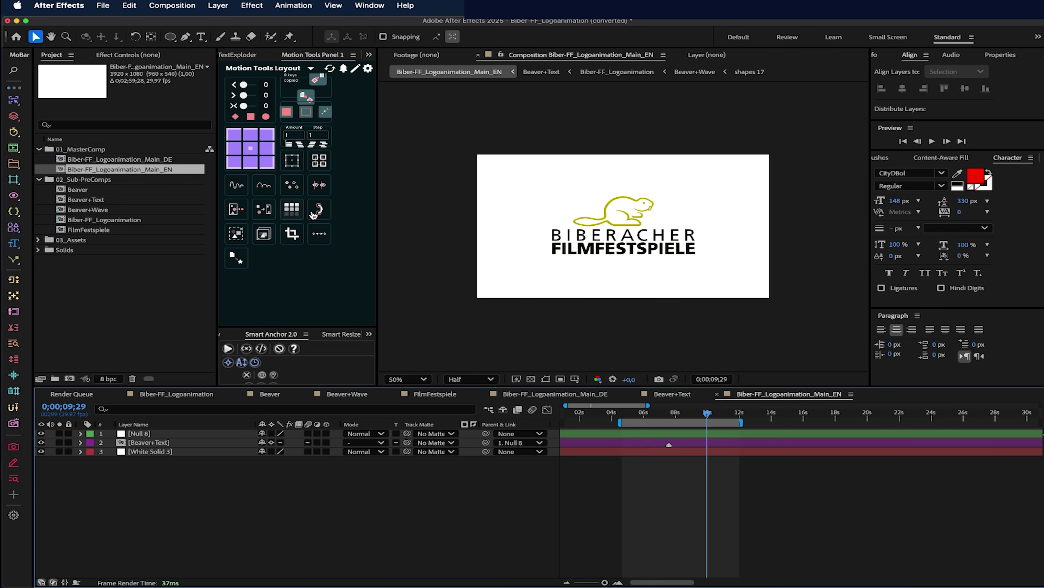
click(160, 444)
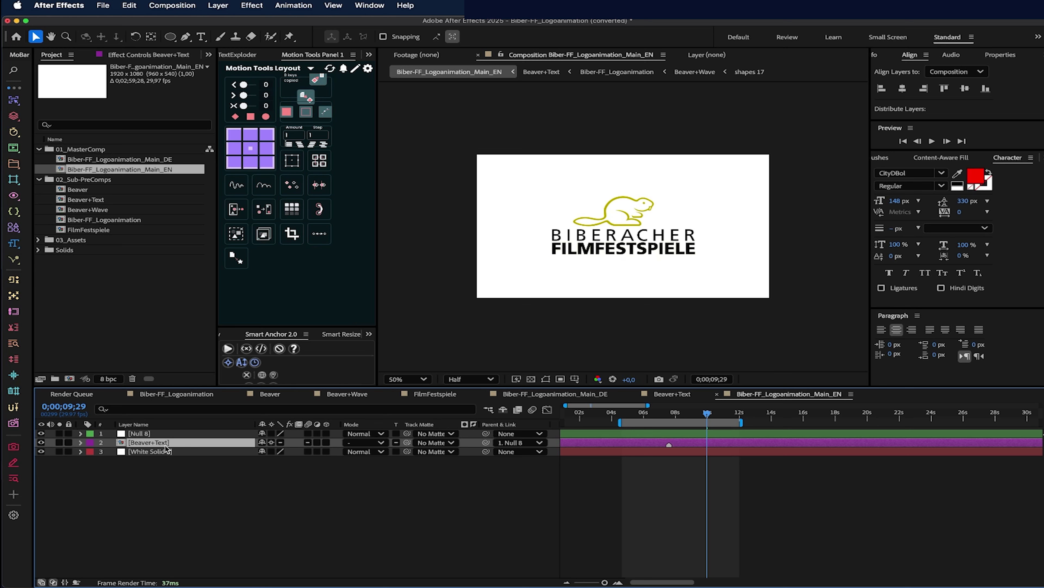
click(98, 203)
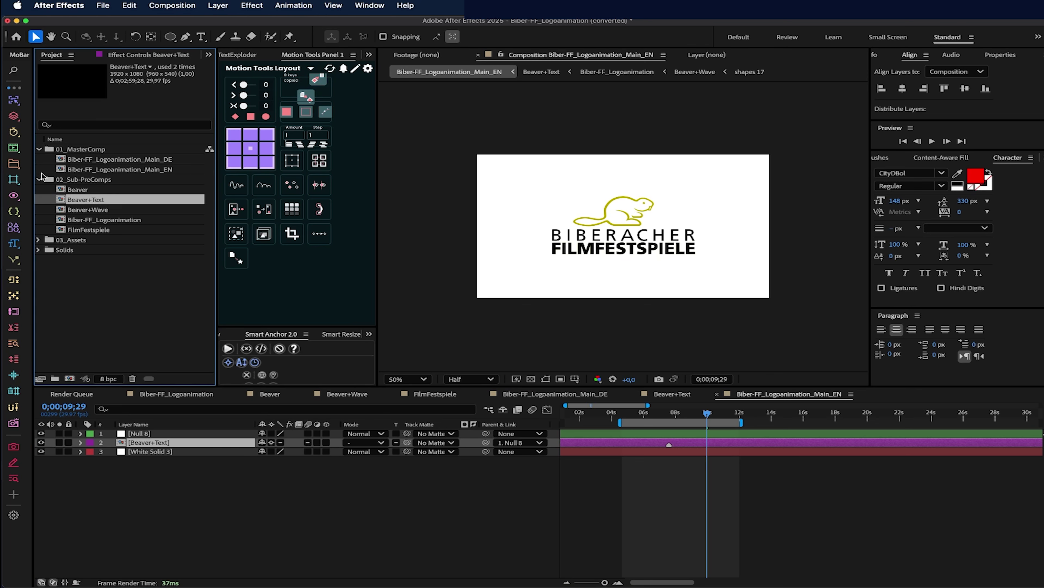
click(39, 178)
drag(679, 413, 704, 413)
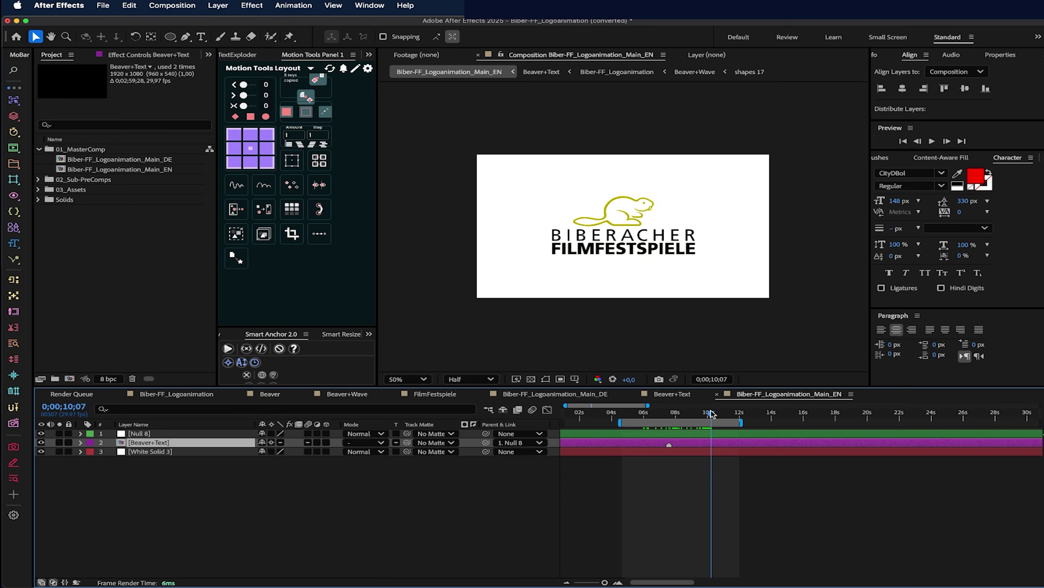
Compare the DE and EN main compositions in 01_MasterComp, and switch to the Logo Biberacher Filmfestspiele folder in Finder
click(158, 161)
click(164, 170)
click(166, 160)
click(166, 170)
click(167, 161)
click(168, 170)
click(261, 568)
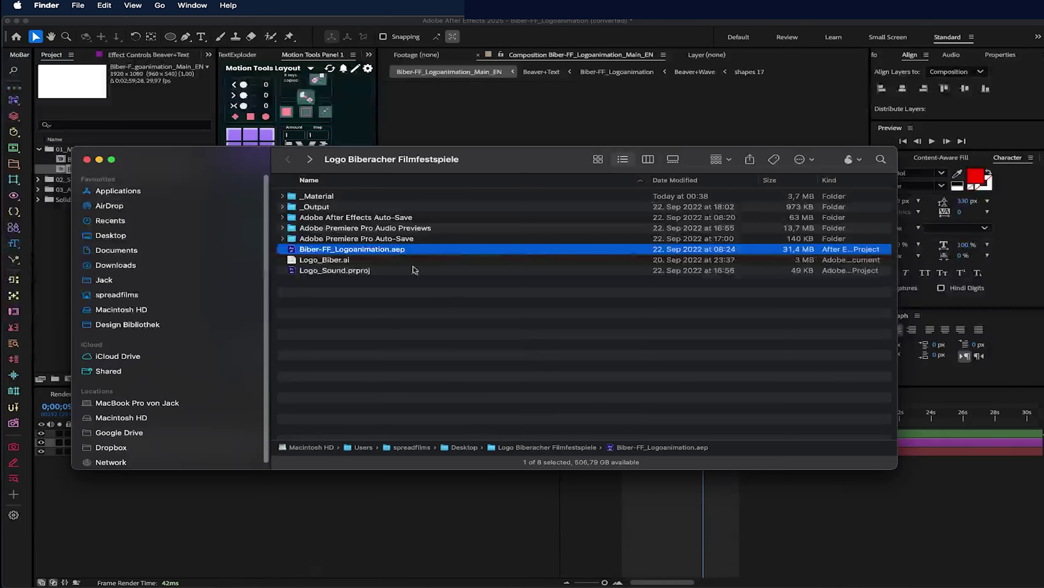
Inspect the contents of the _Output folder in Finder and return to the Logo Biberacher Filmfestspiele folder
double_click(316, 207)
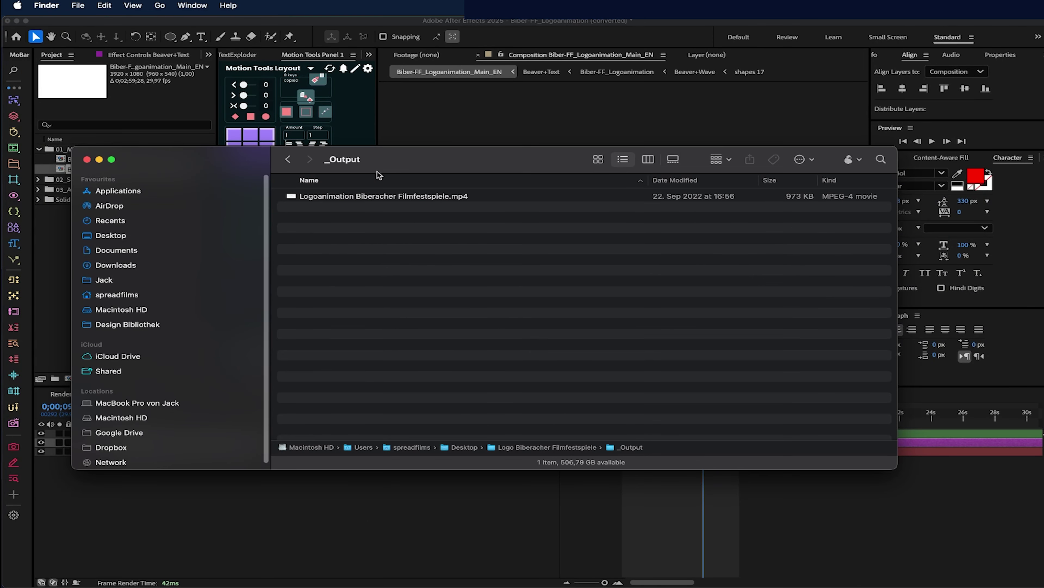
drag(388, 163, 453, 244)
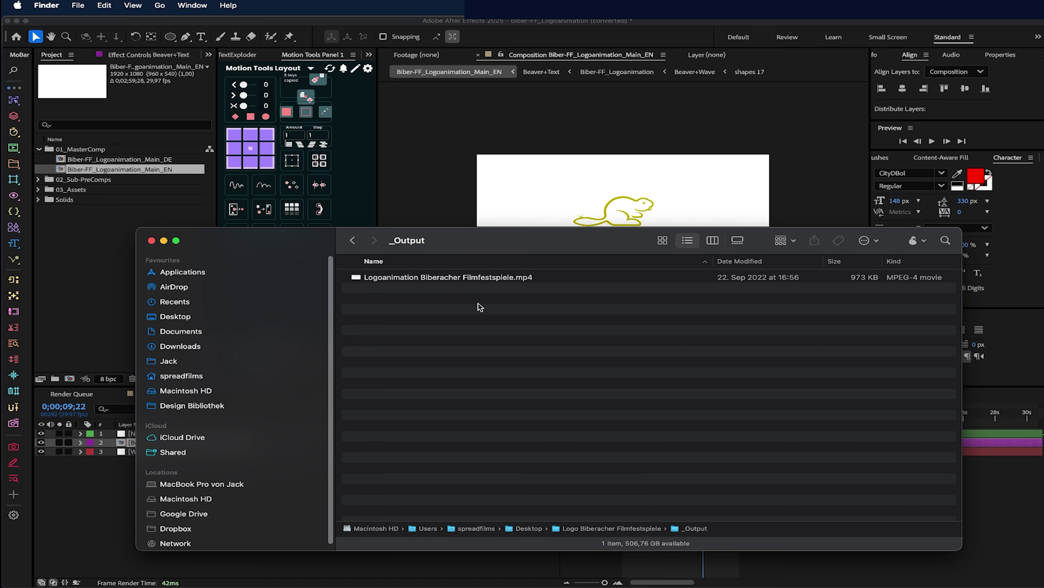
click(352, 240)
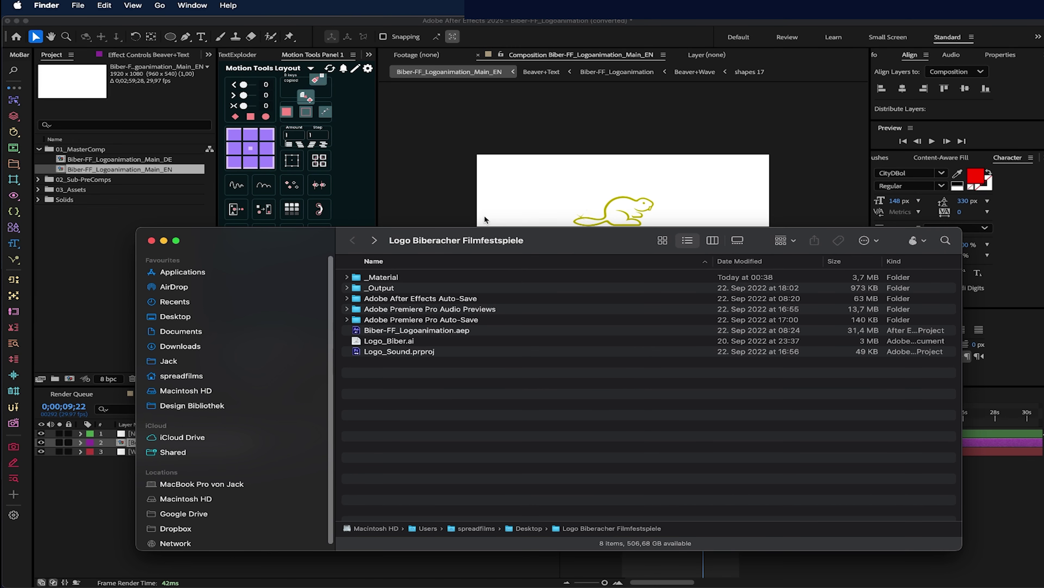
Switch between After Effects and Finder to compare the project's folder structure with the Logo Biberacher Filmfestspiele folder on disk
click(119, 231)
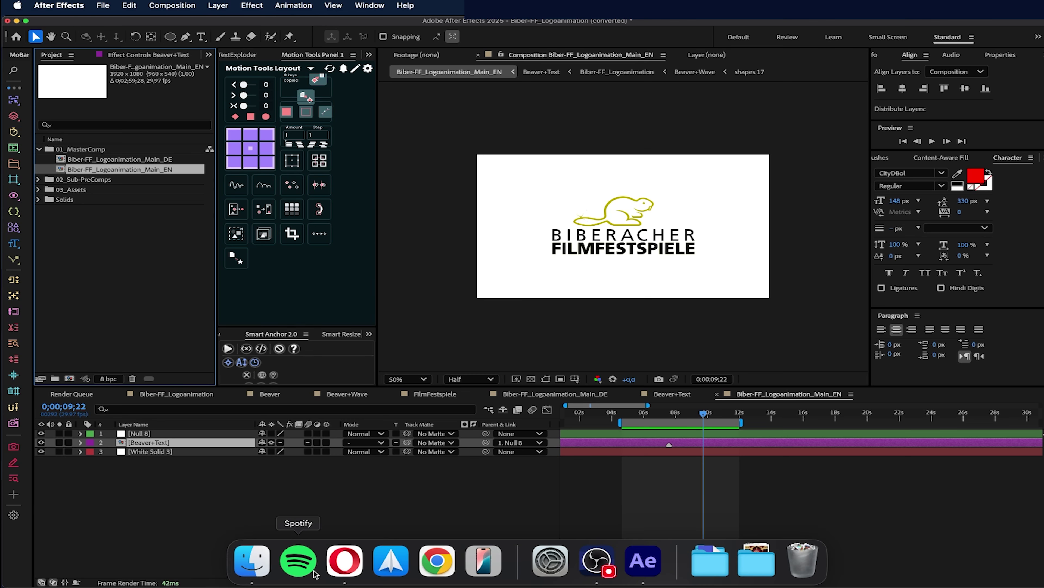
click(252, 571)
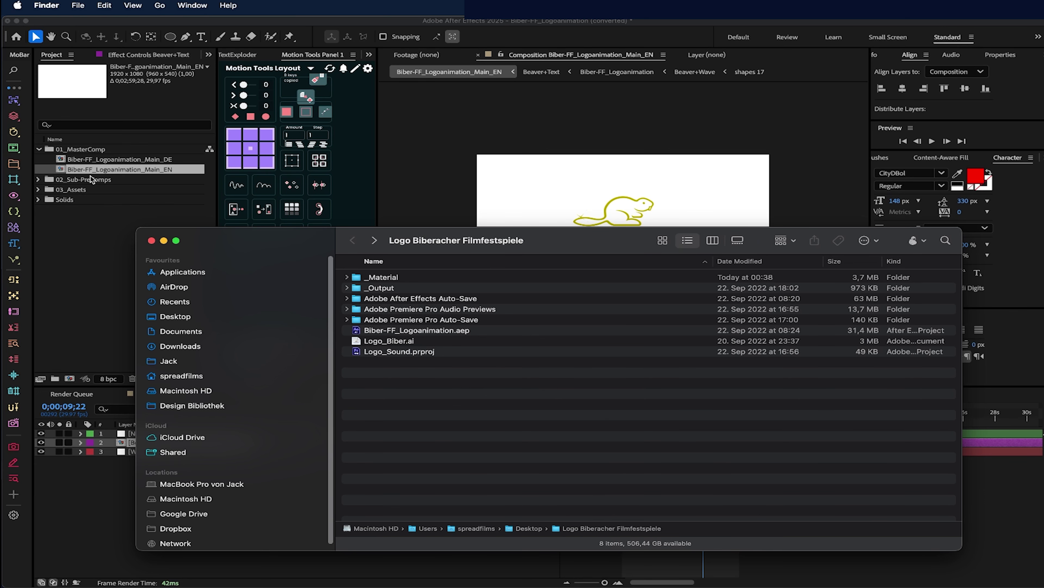
click(103, 228)
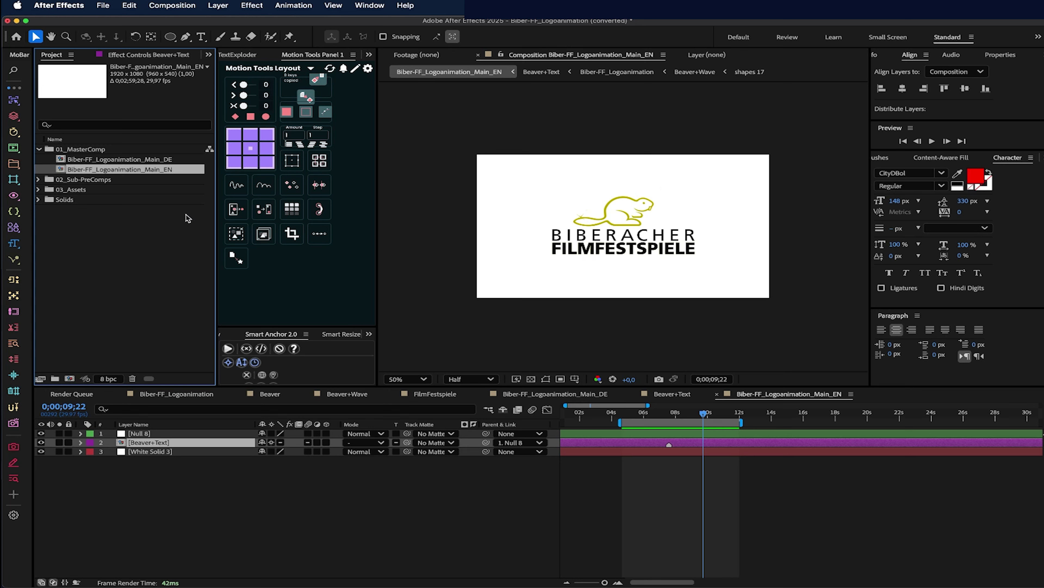
click(169, 222)
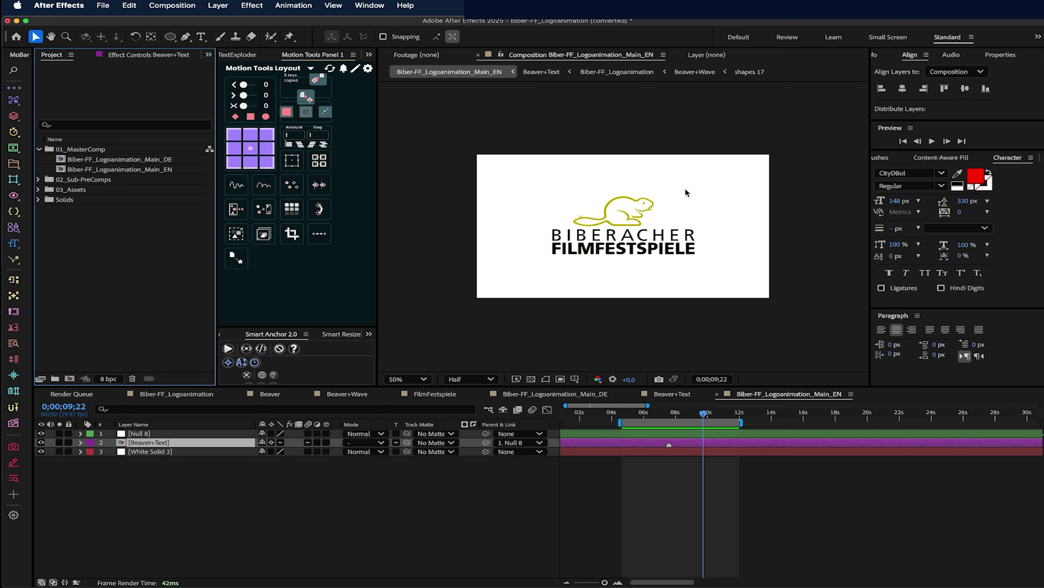
Go through the 01_MasterComp, 02_Sub-PreComps, 03_Assets and Solids folders, and collapse 01_MasterComp
click(83, 151)
click(84, 180)
click(84, 189)
click(85, 199)
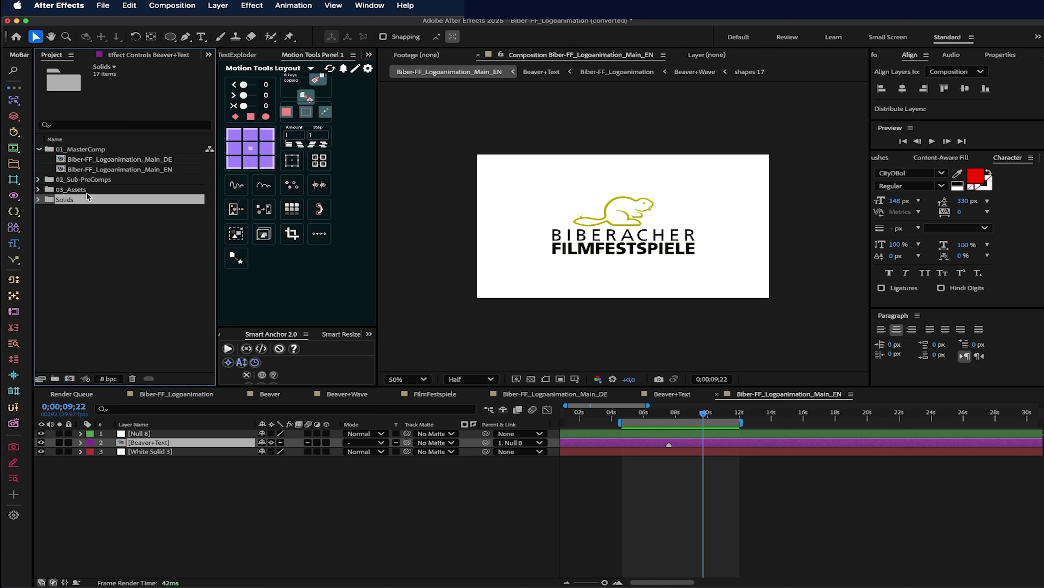
click(97, 226)
click(39, 149)
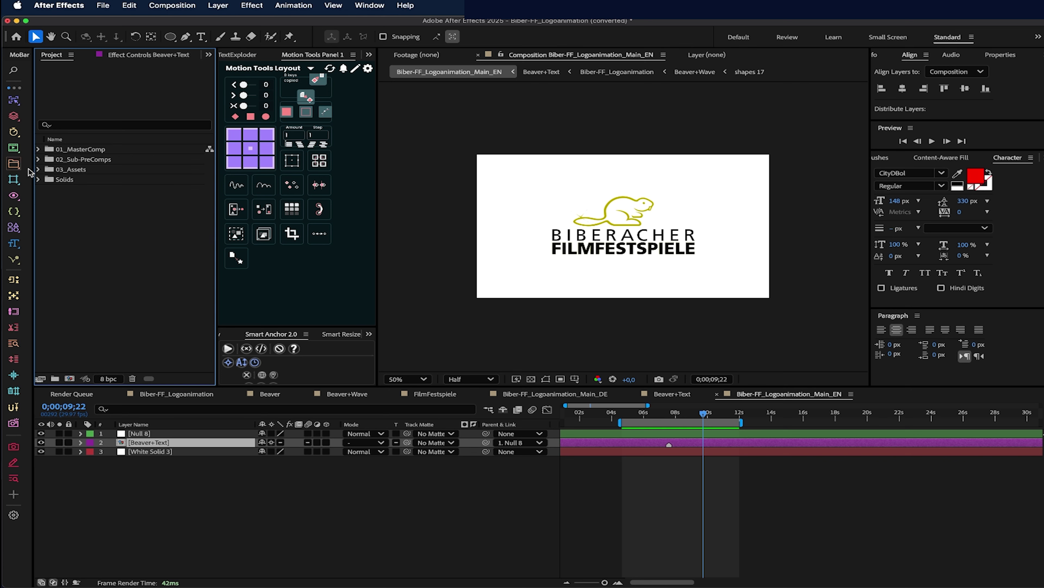